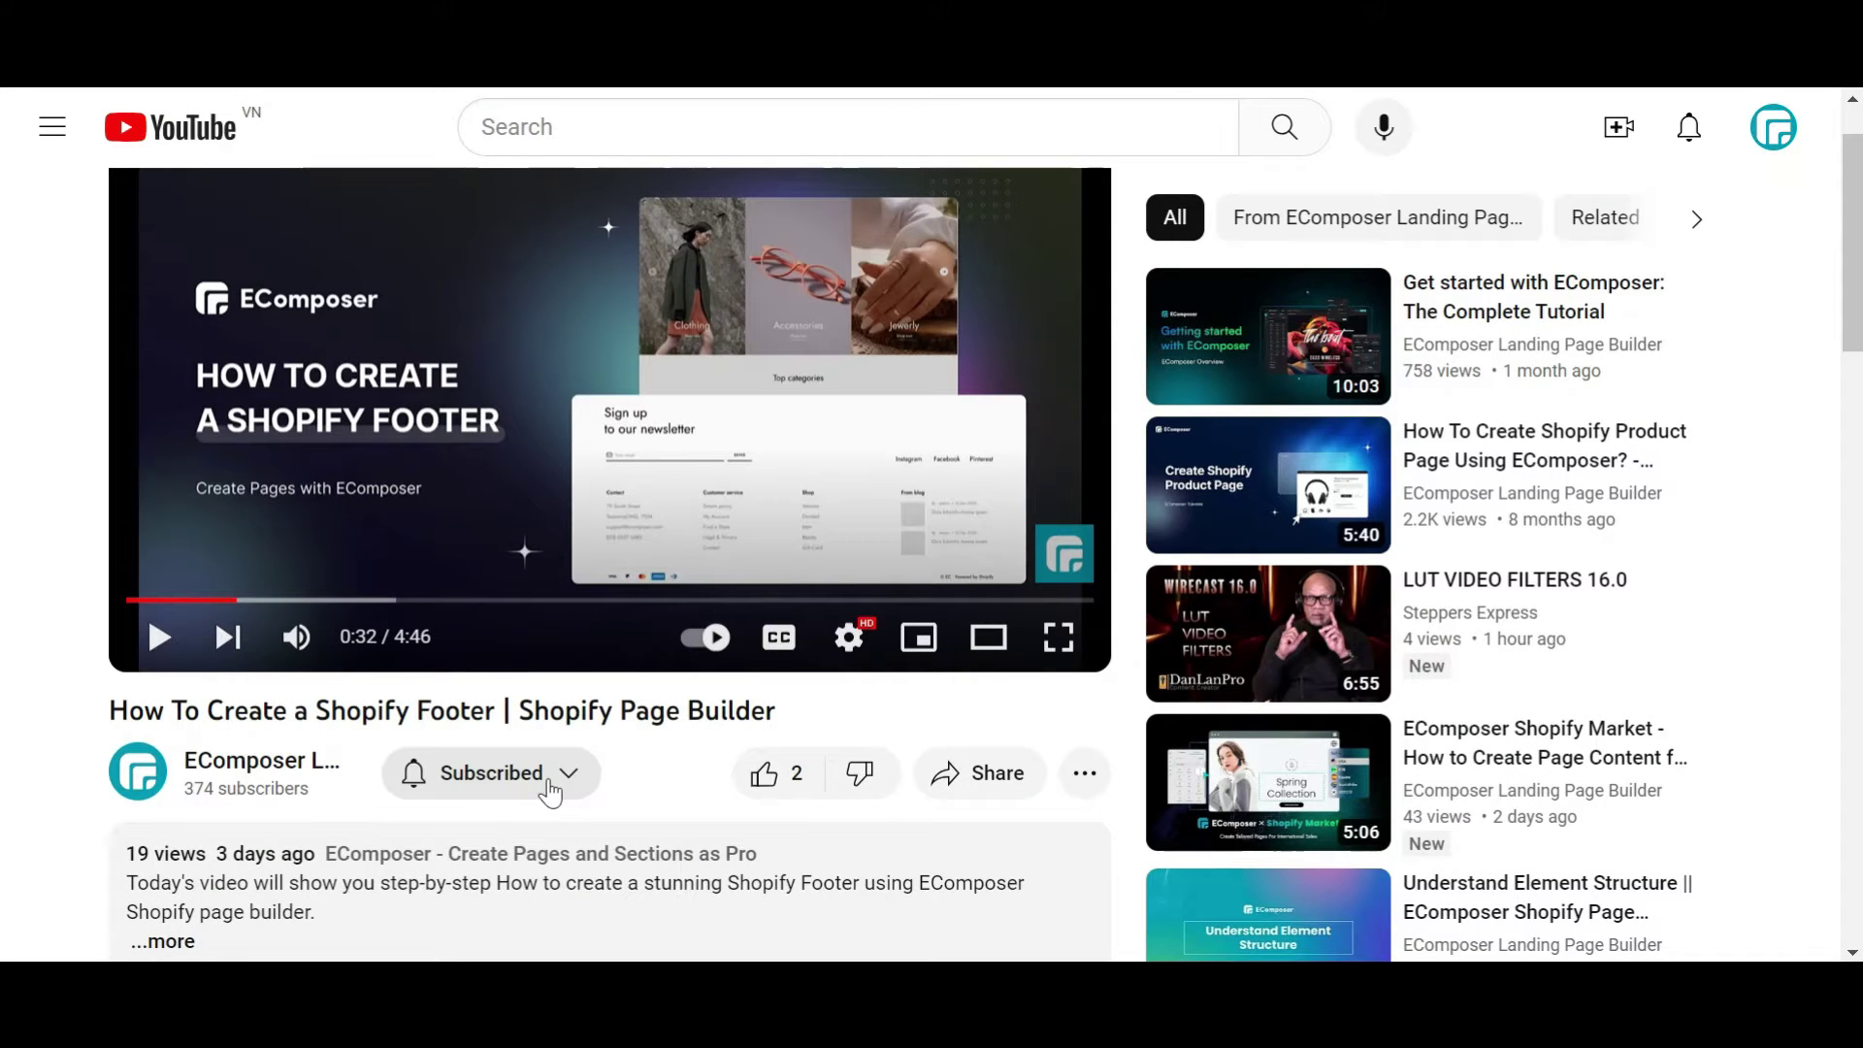
Expand the EComposer video's YouTube description and follow its Shopify install link.
{"action": "scroll", "coordinate": [550, 791], "scroll_direction": "down", "scroll_amount": 3}
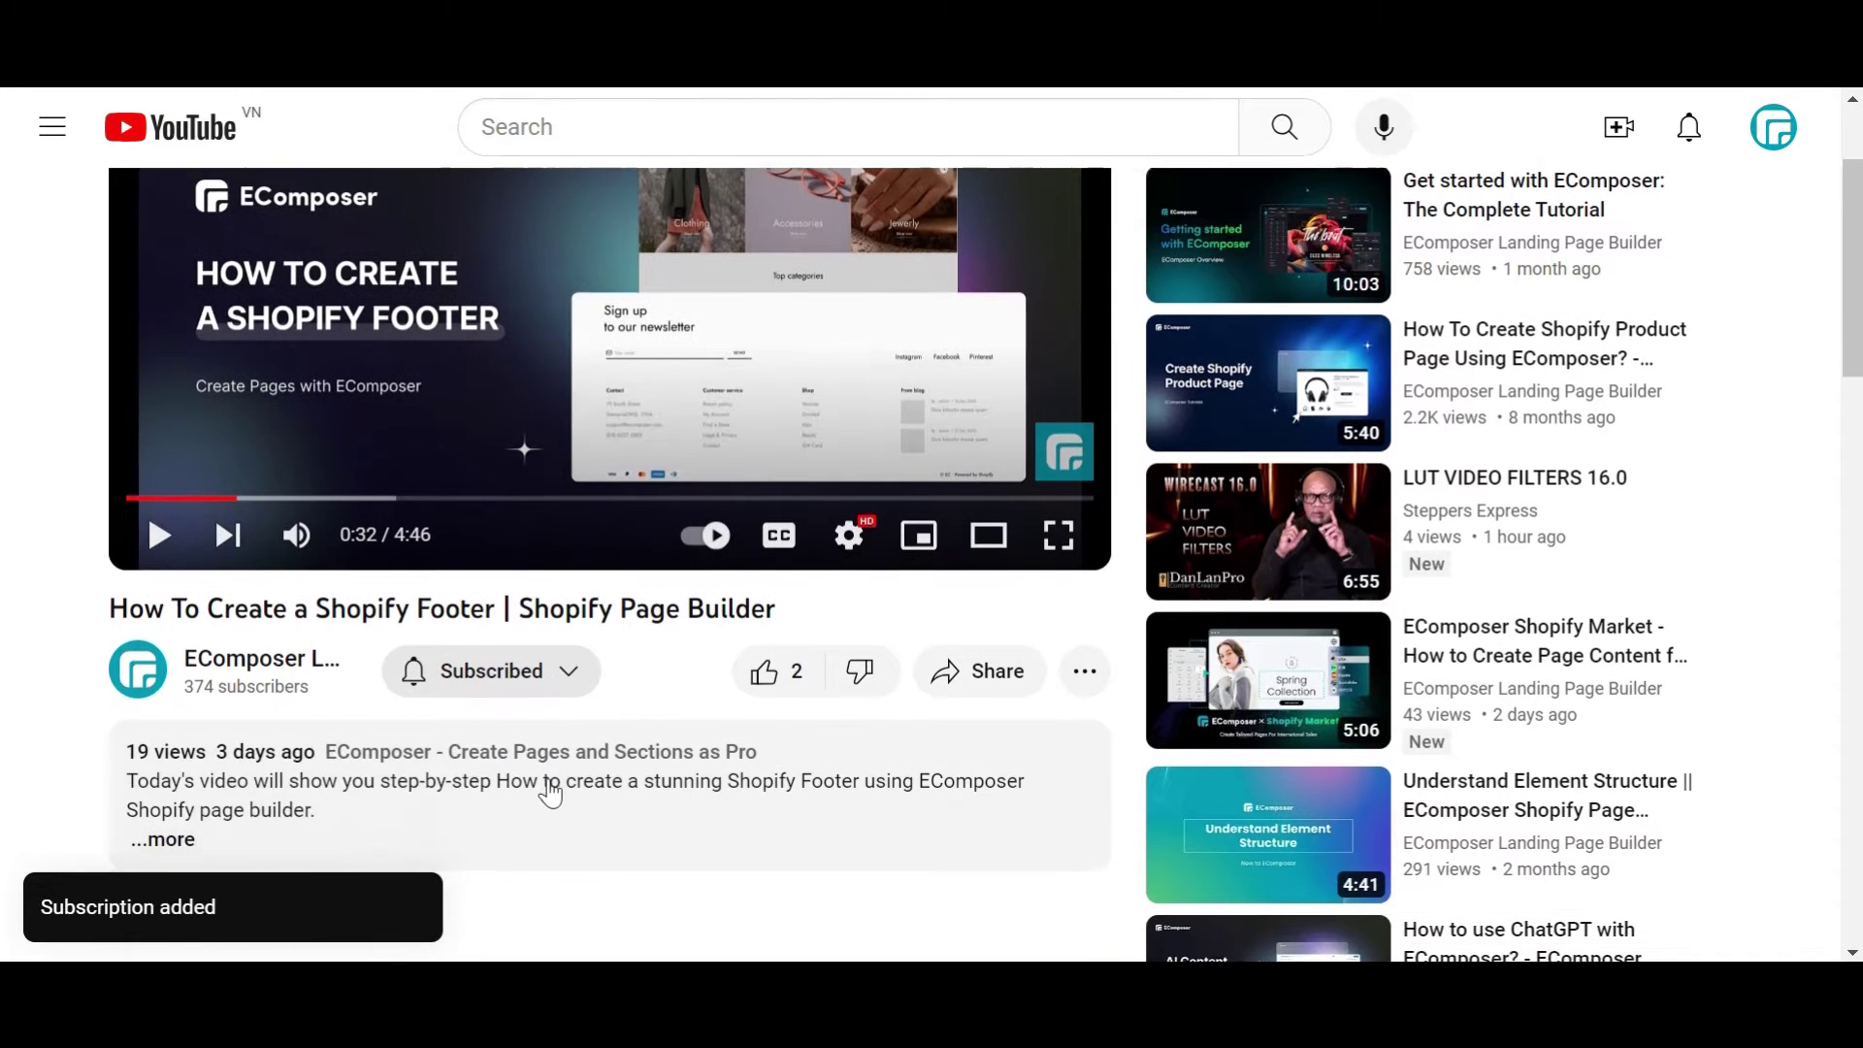
{"action": "left_click", "coordinate": [170, 657]}
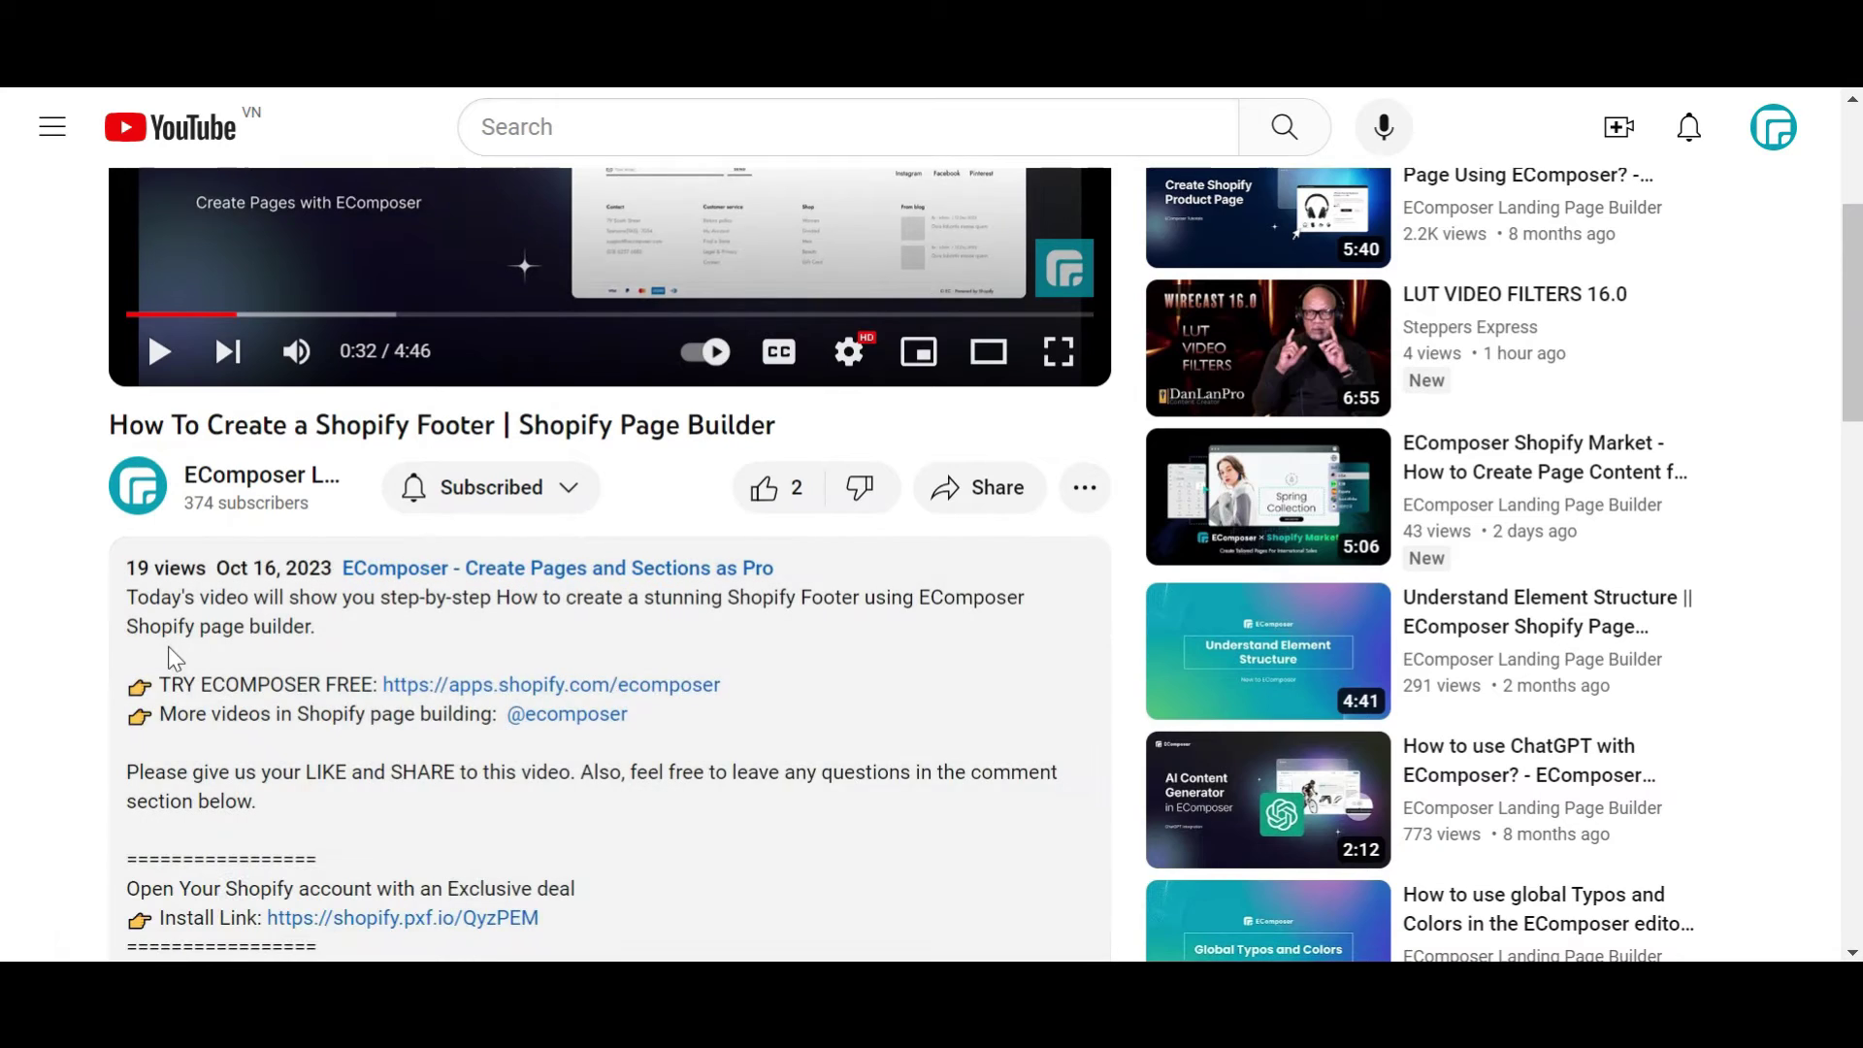
{"action": "scroll", "coordinate": [167, 647], "scroll_direction": "down", "scroll_amount": 3}
{"action": "scroll", "coordinate": [195, 637], "scroll_direction": "down", "scroll_amount": 1}
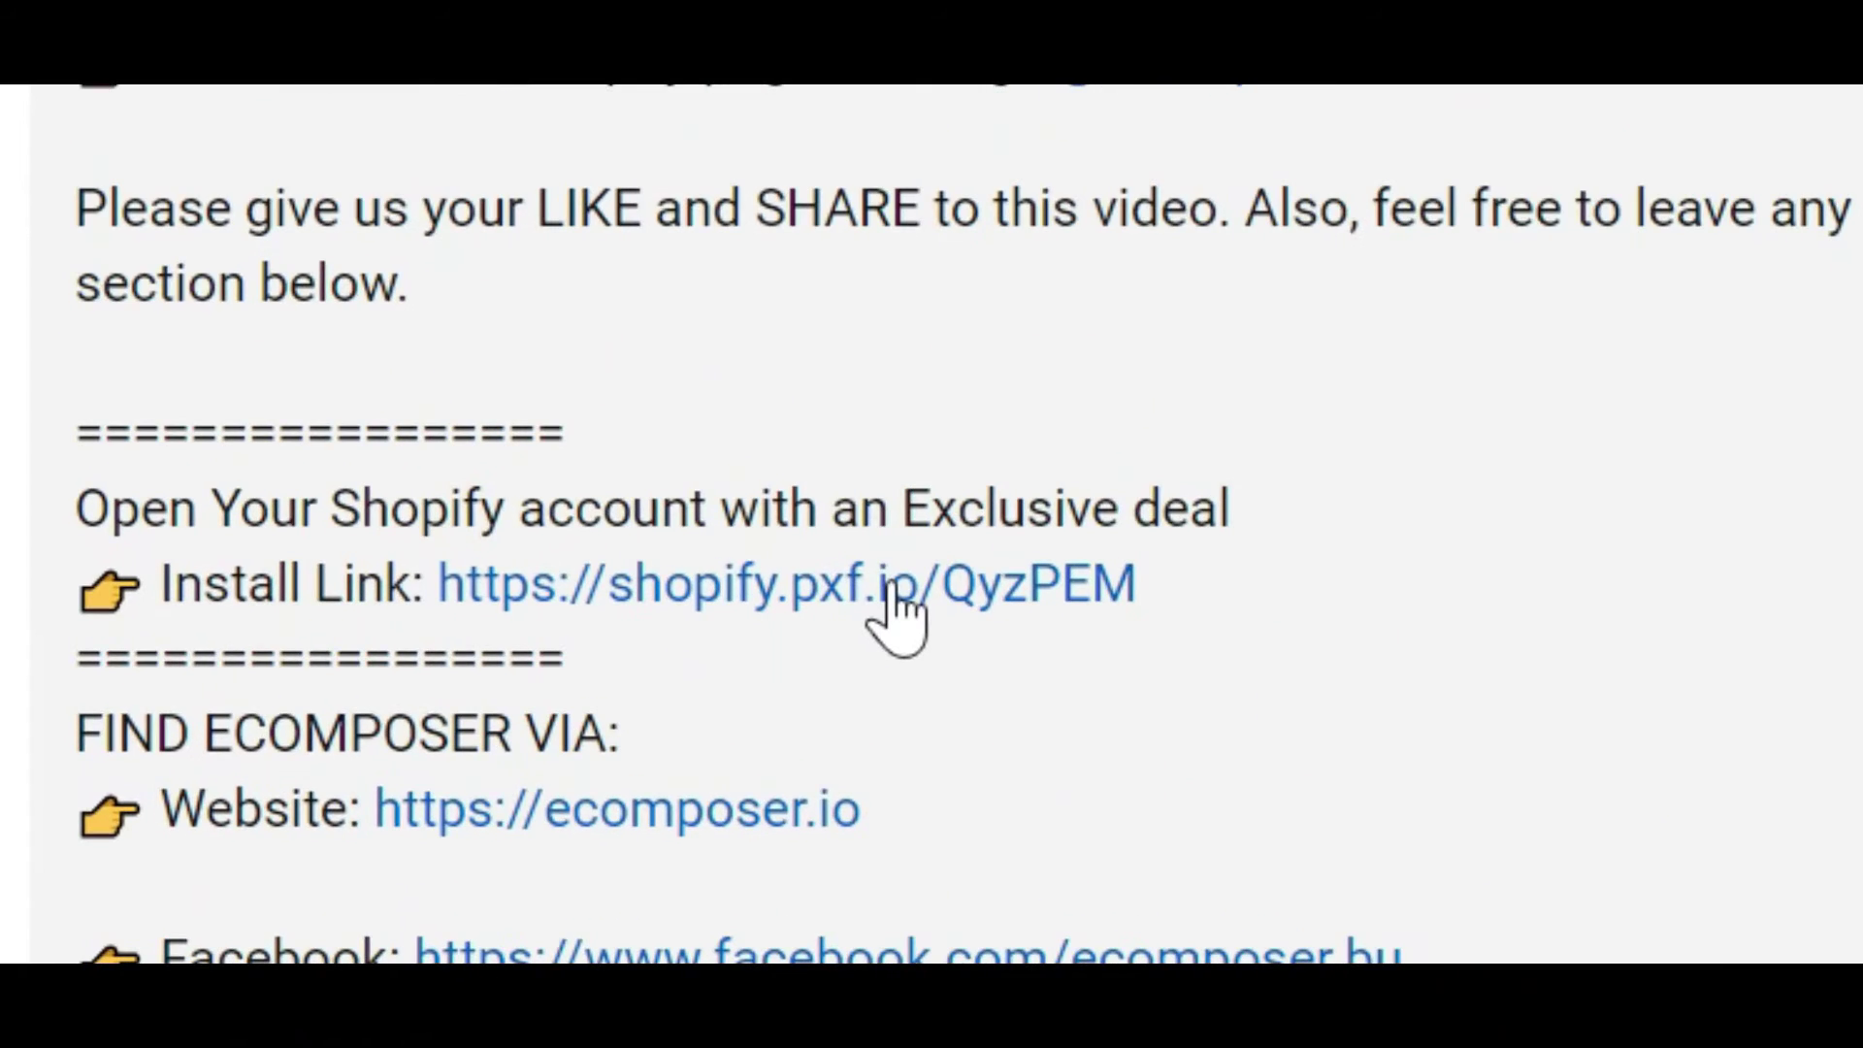
{"action": "left_click", "coordinate": [892, 585]}
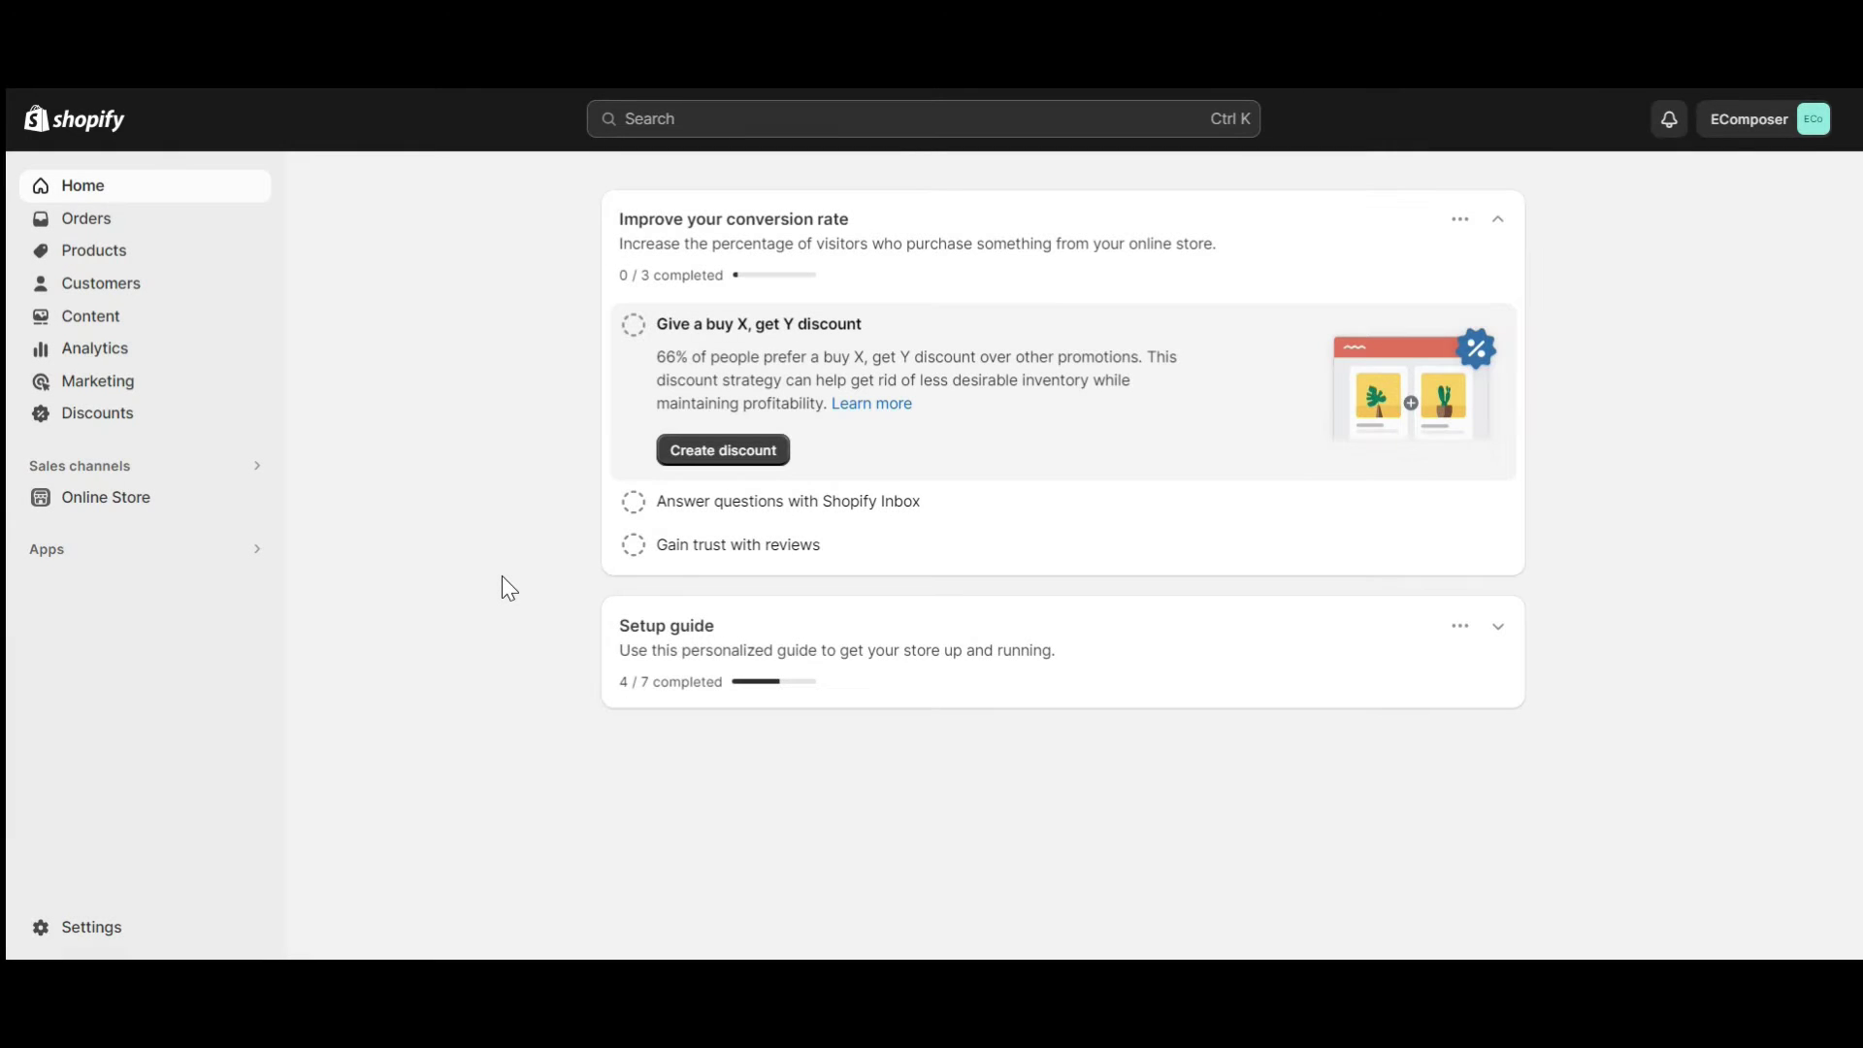
Open EComposer Builder from Shopify Apps and load the My collection layout from Recent layouts.
{"action": "left_click", "coordinate": [129, 546]}
{"action": "left_click", "coordinate": [816, 194]}
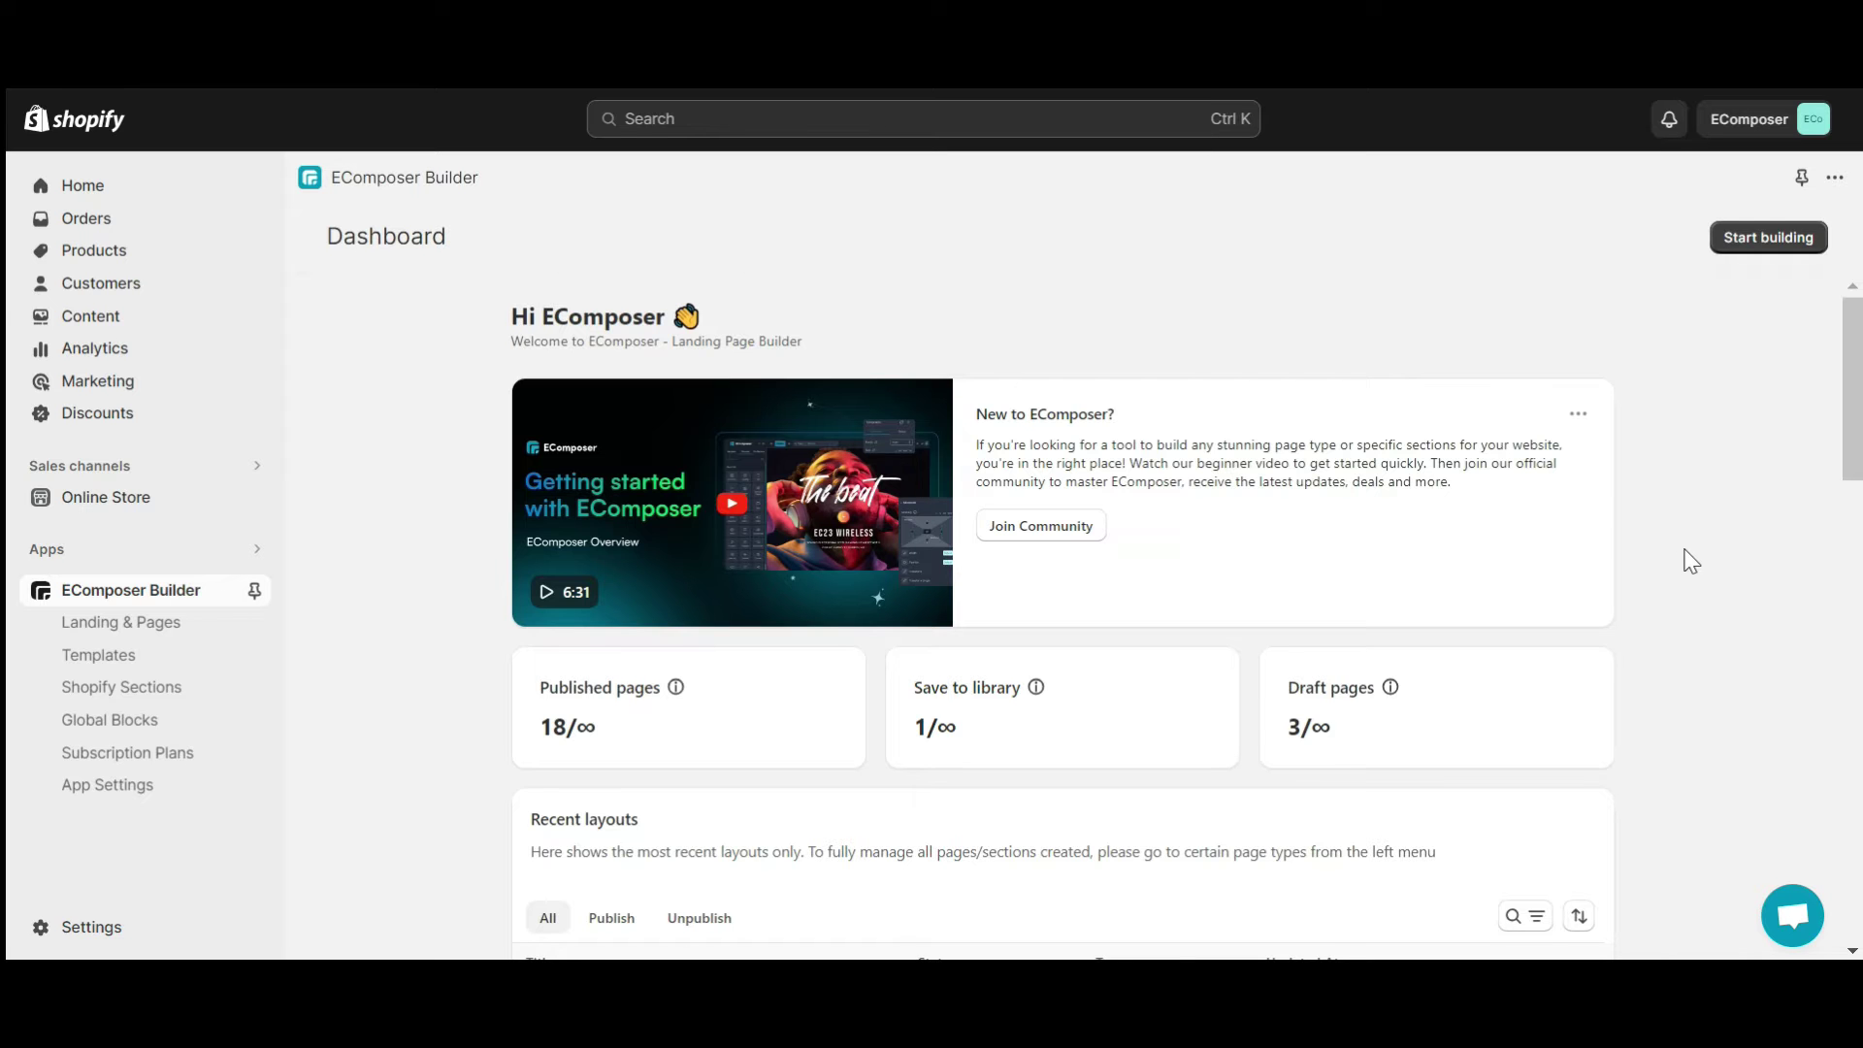
{"action": "scroll", "coordinate": [1646, 593], "scroll_direction": "down", "scroll_amount": 5}
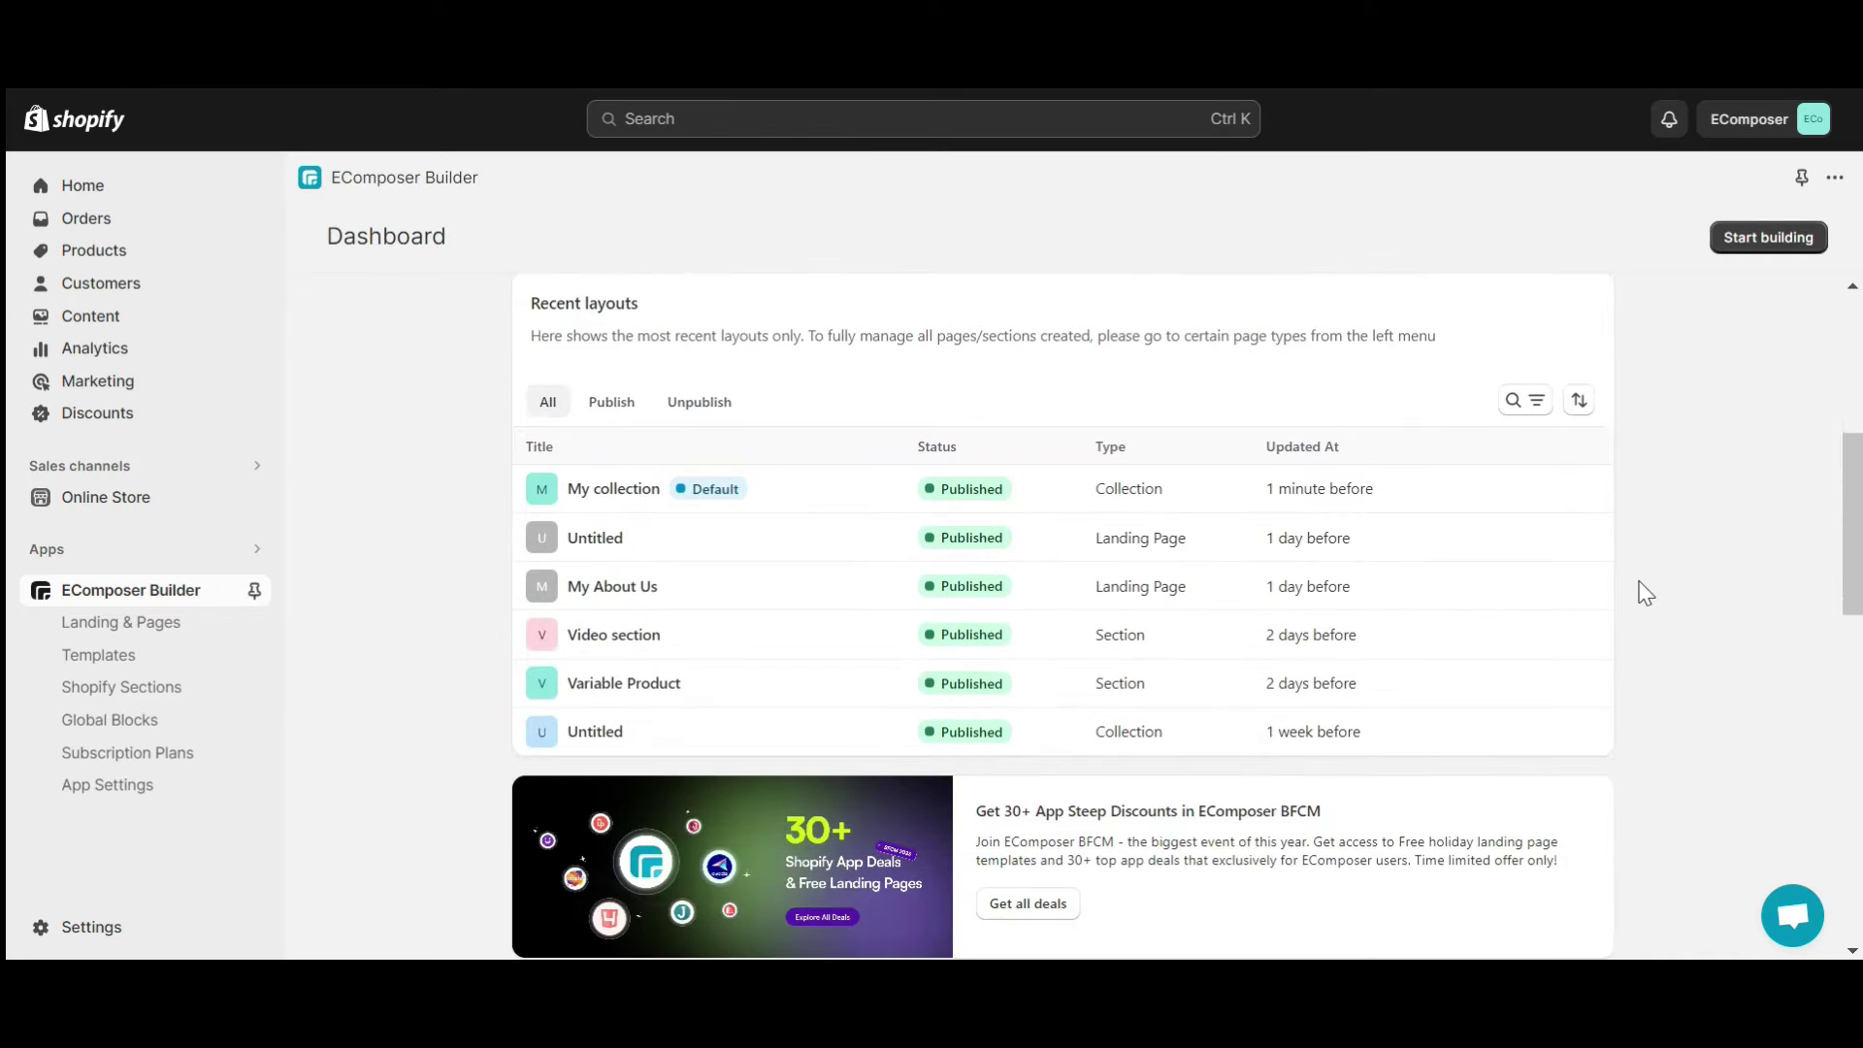
{"action": "left_click", "coordinate": [615, 497]}
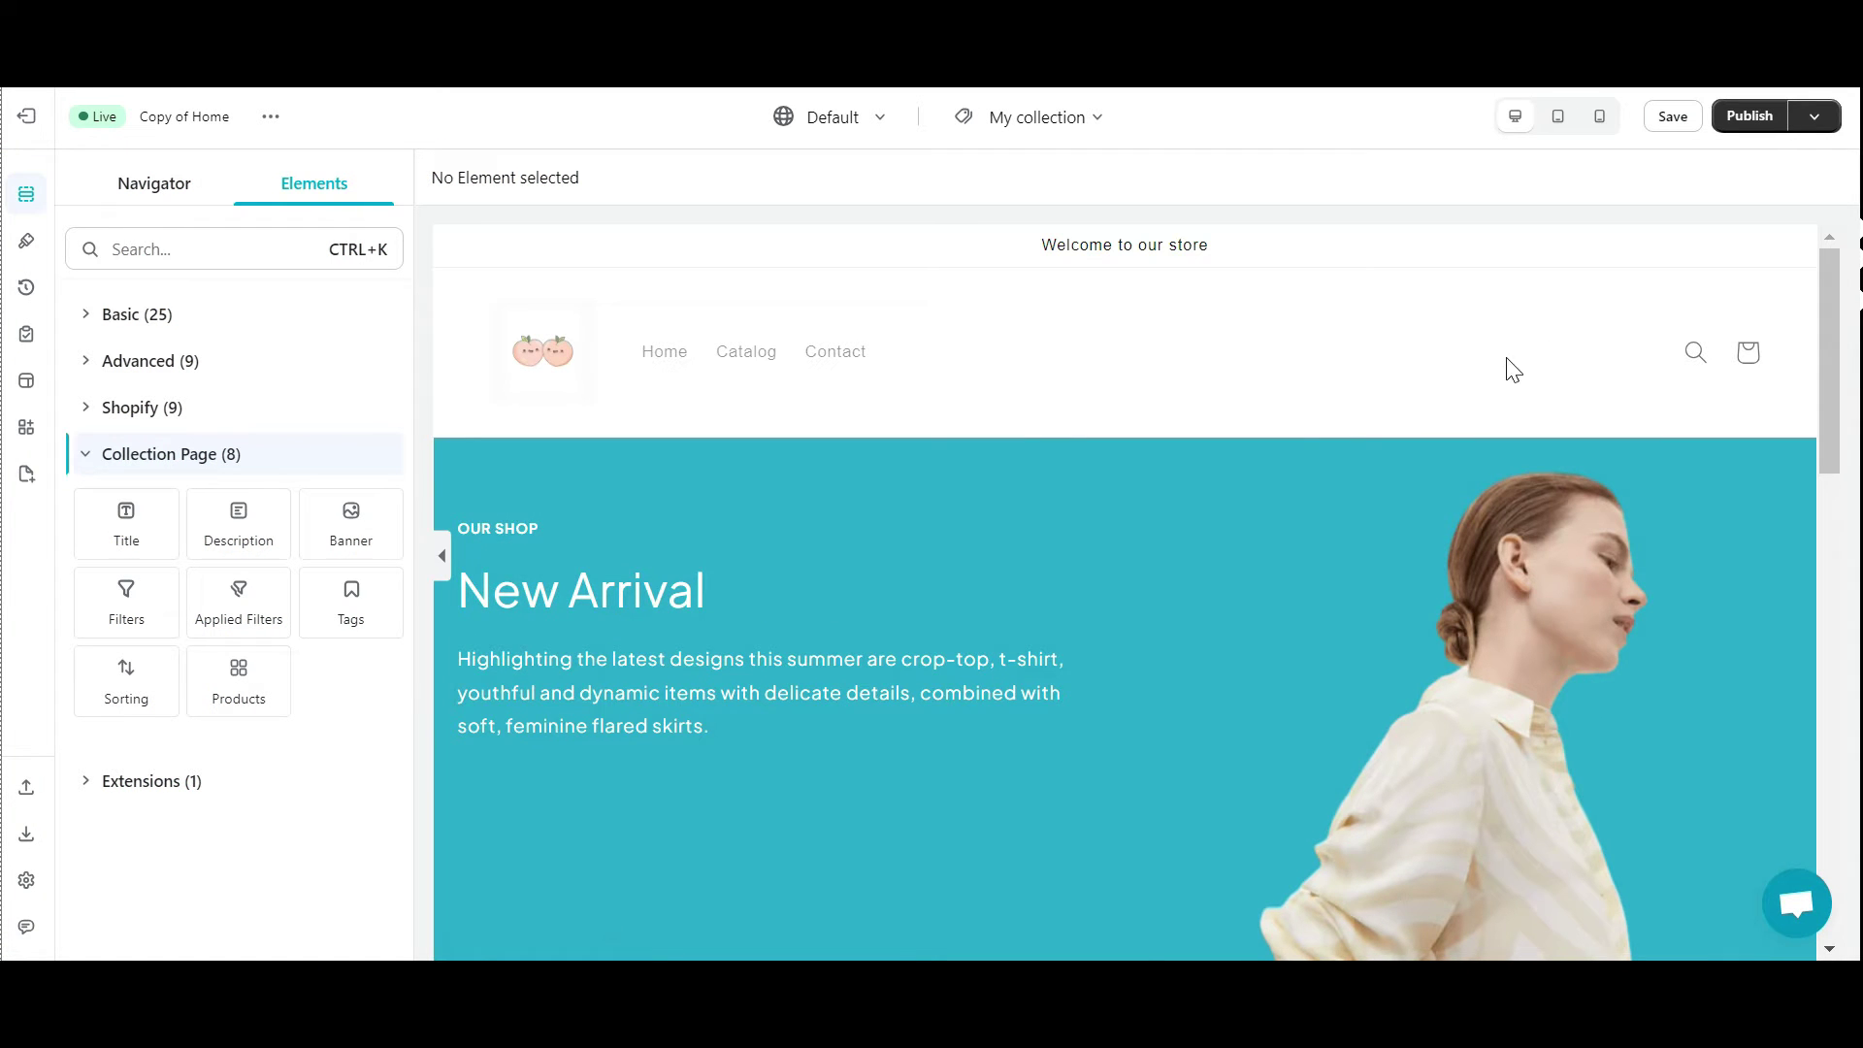
Search elements for 'video' and drop a Video element beneath the product grid.
{"action": "scroll", "coordinate": [586, 441], "scroll_direction": "down", "scroll_amount": 15}
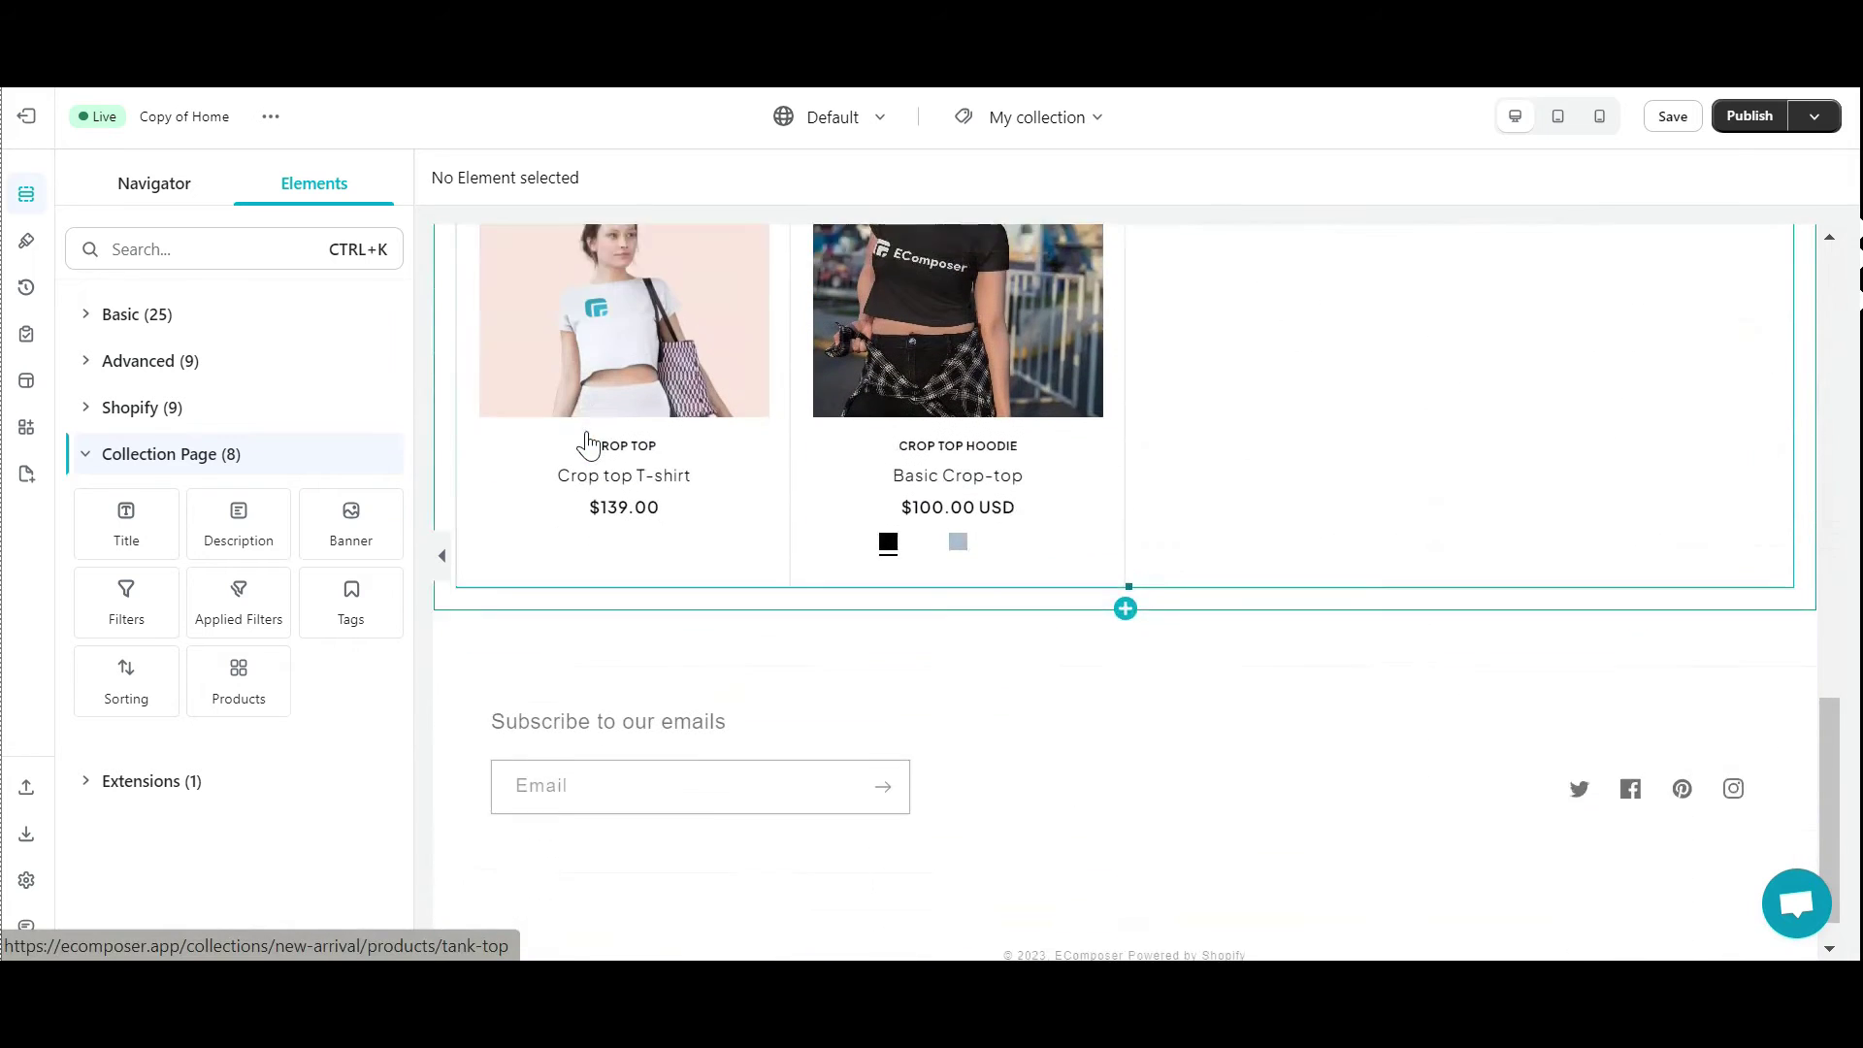
{"action": "left_click", "coordinate": [172, 249]}
{"action": "type", "text": "video"}
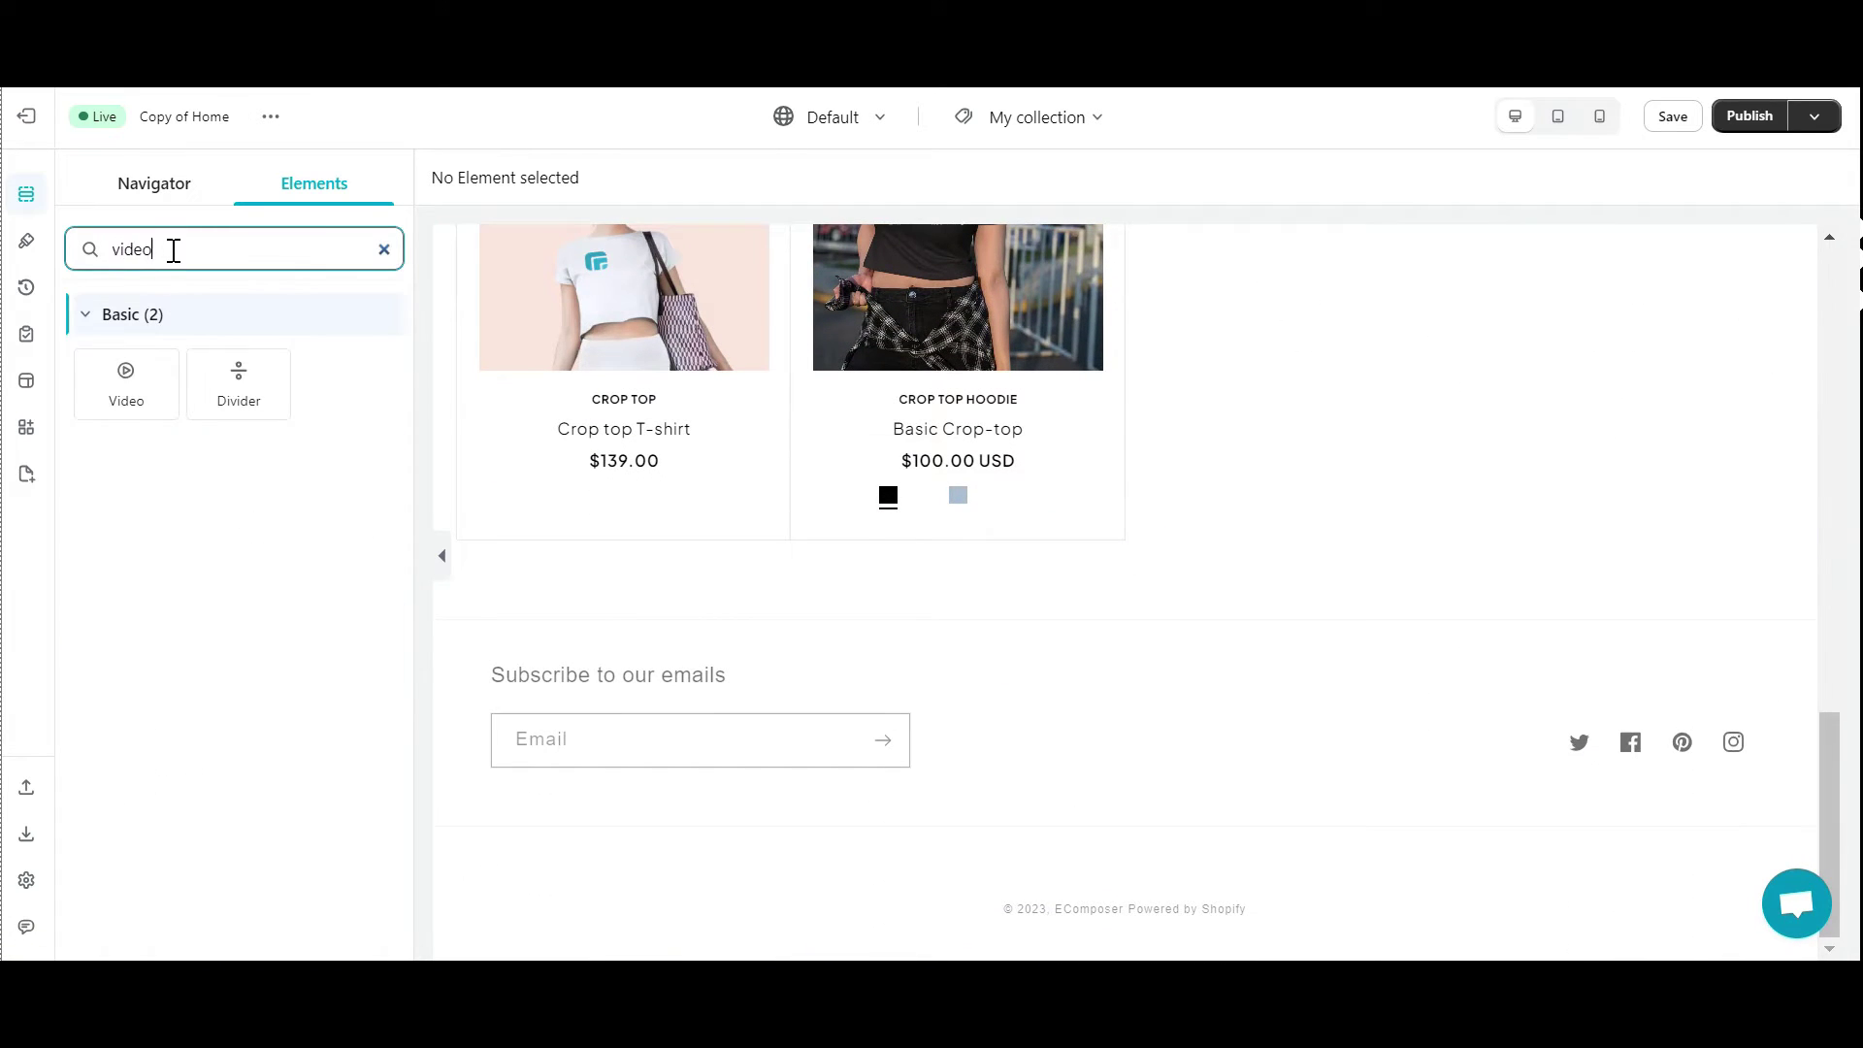
{"action": "left_click_drag", "start_coordinate": [126, 383], "coordinate": [1161, 555]}
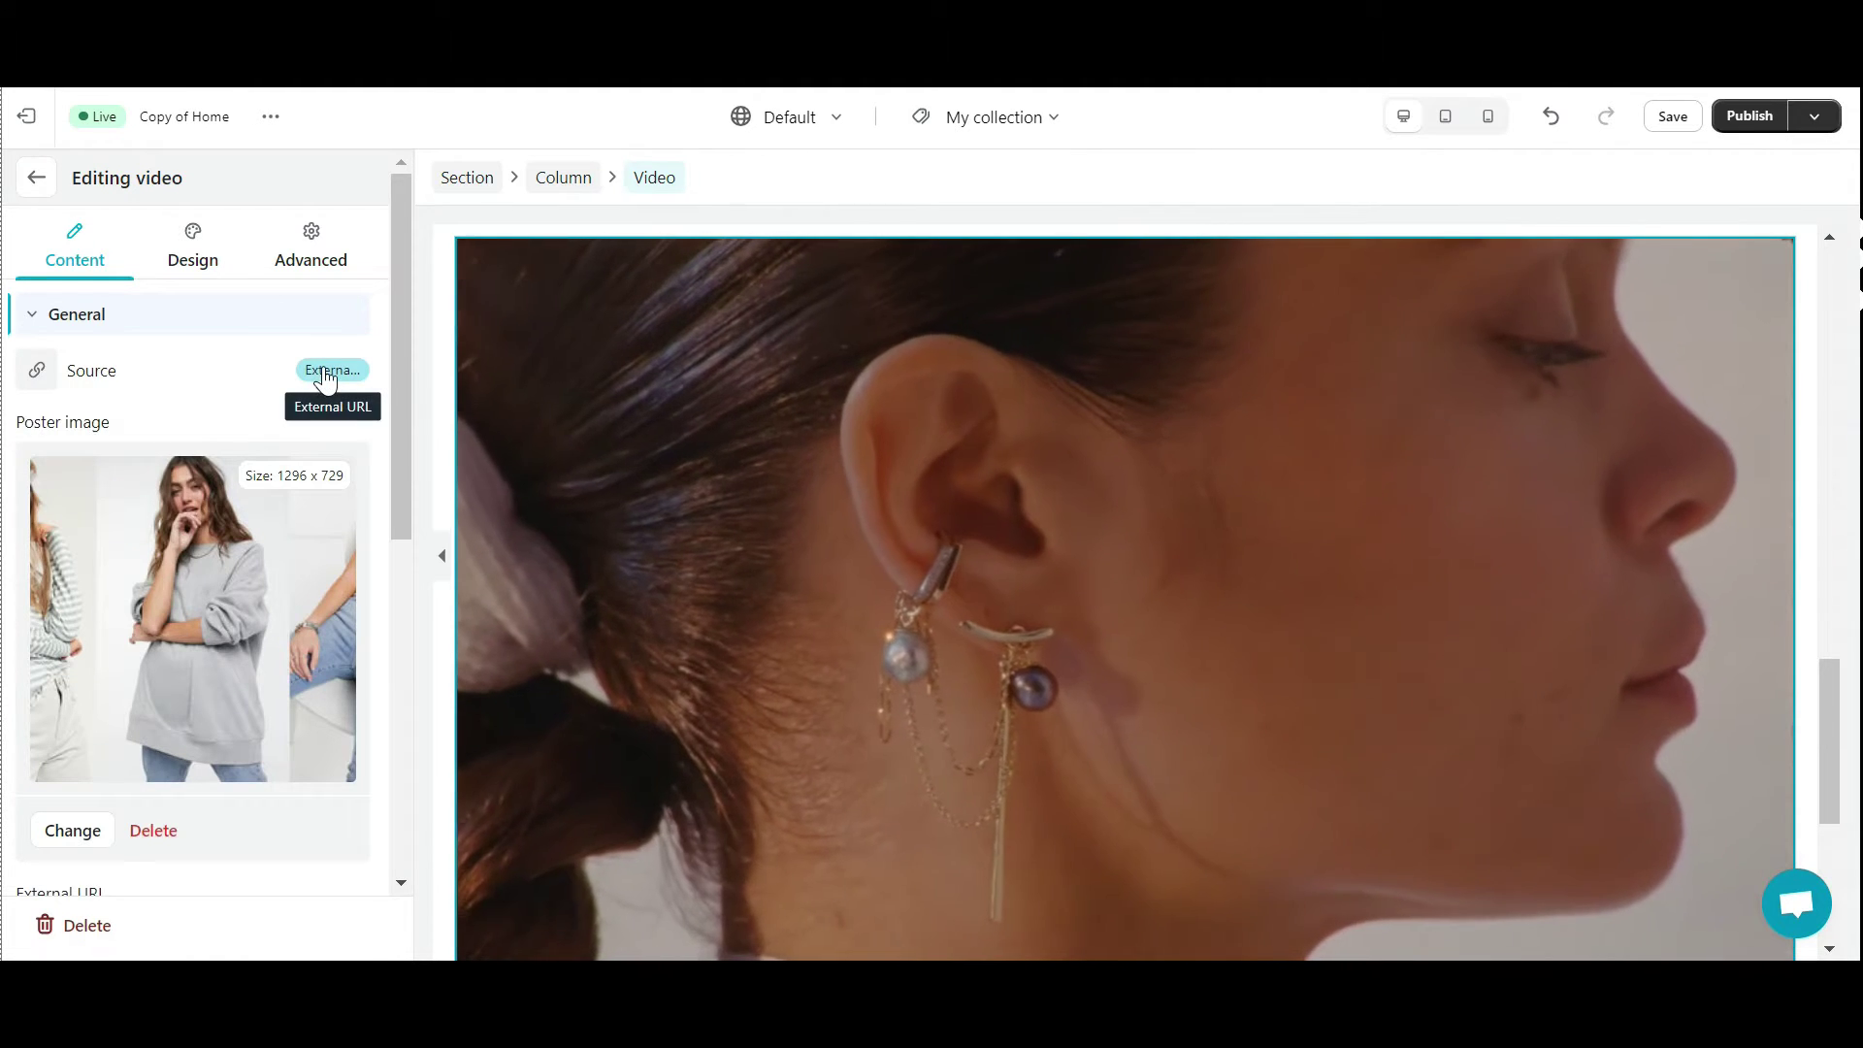
Switch the video source to YouTube, then to Vimeo, and select the Vimeo link.
{"action": "left_click", "coordinate": [326, 371]}
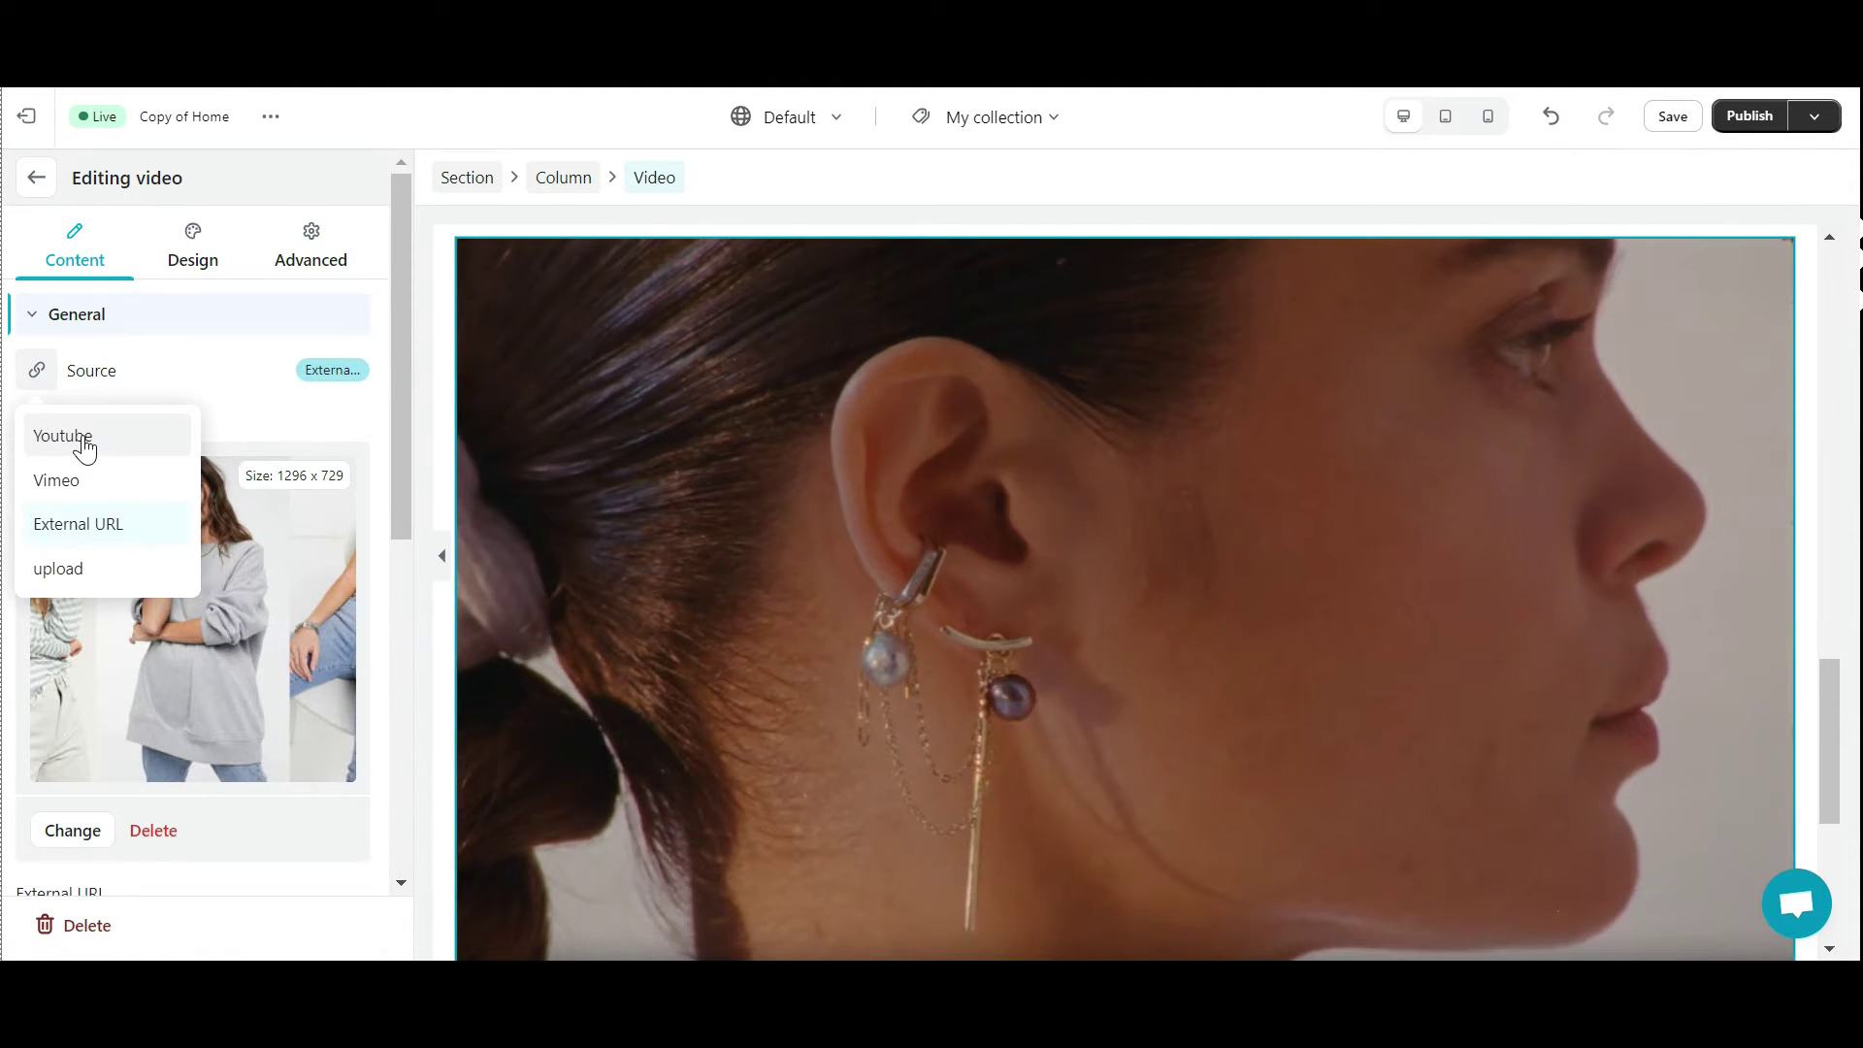
{"action": "left_click", "coordinate": [85, 447]}
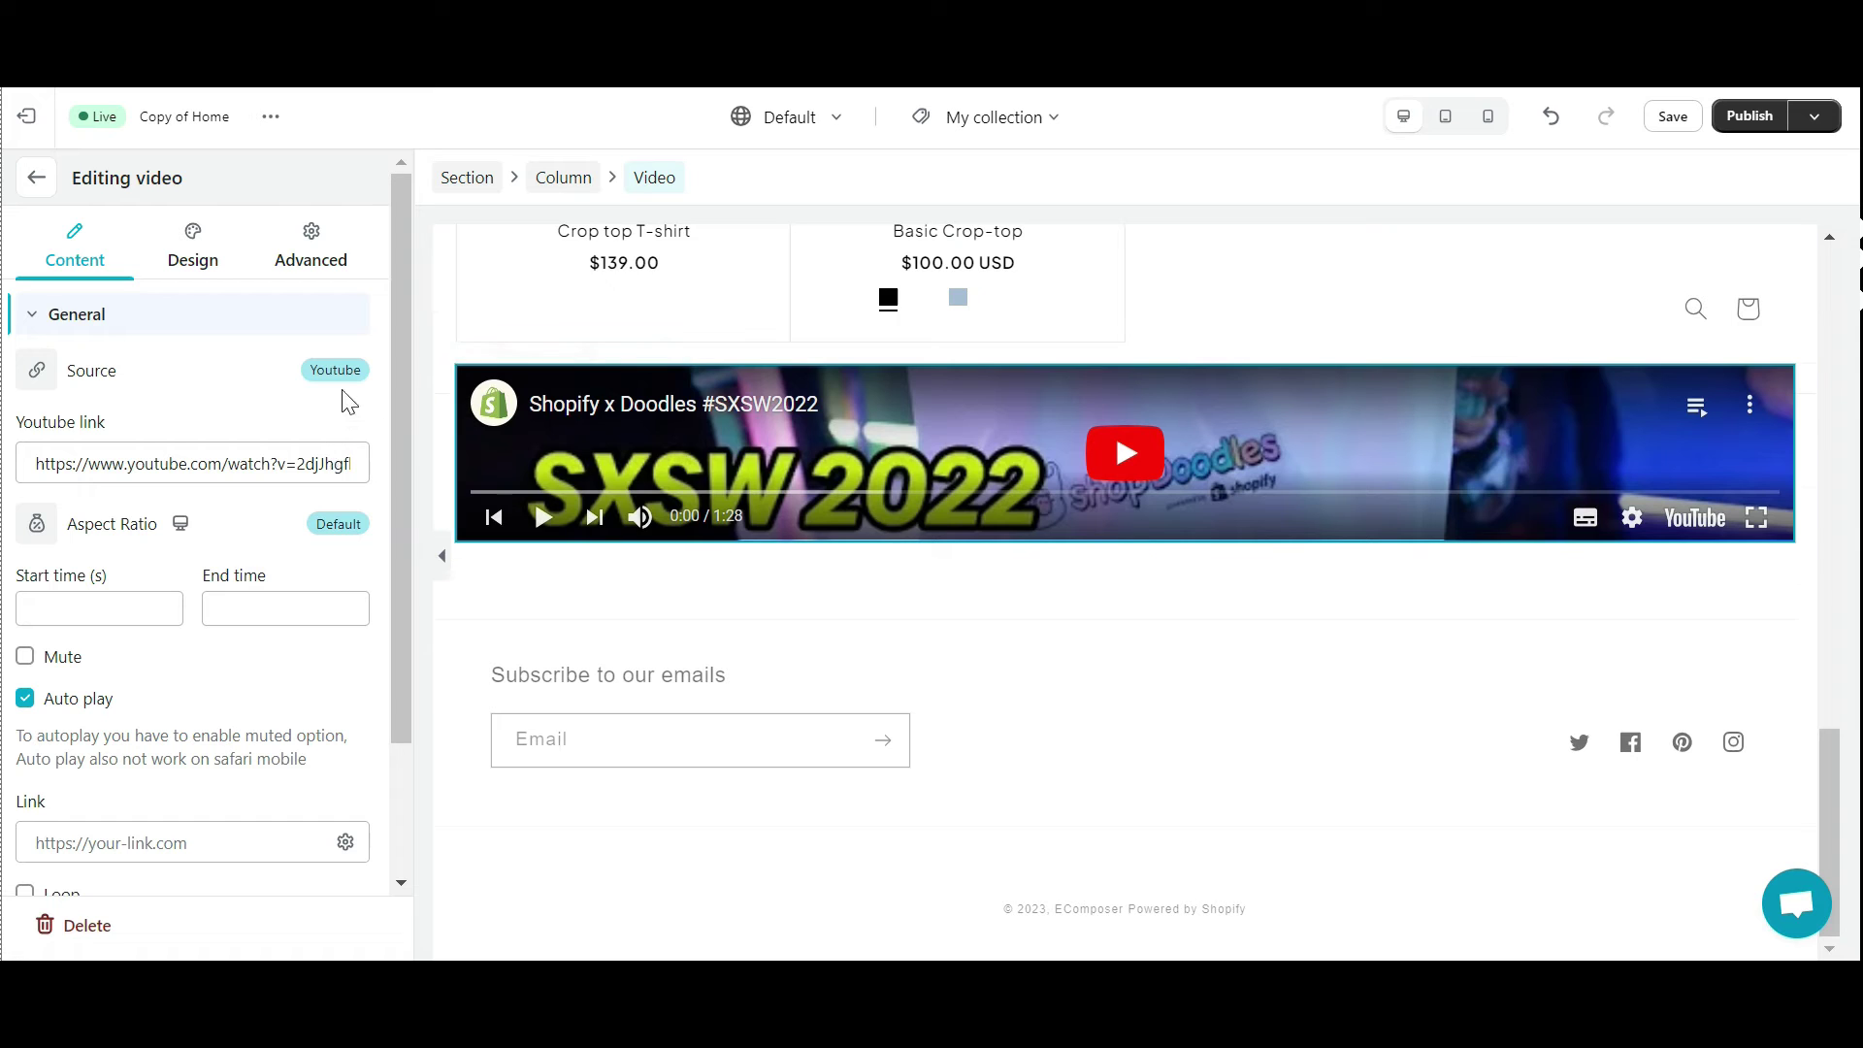
{"action": "left_click", "coordinate": [336, 372]}
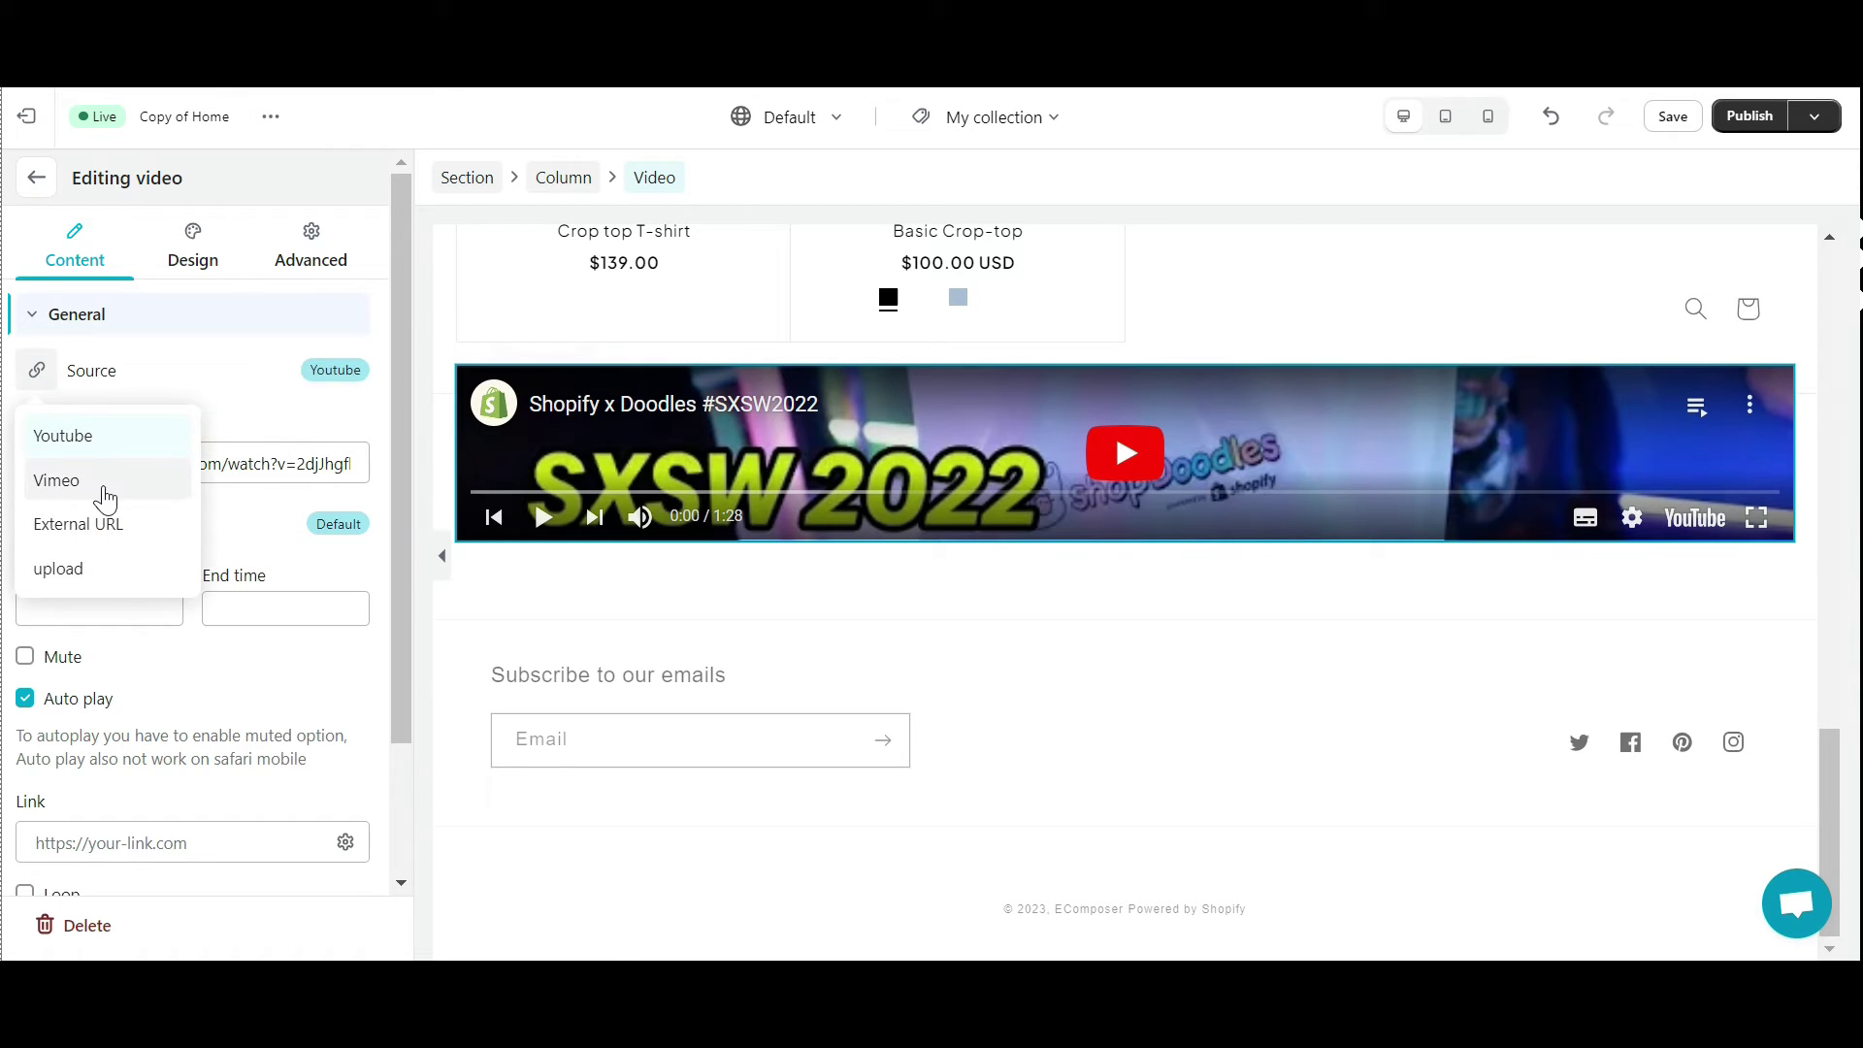
{"action": "left_click", "coordinate": [105, 500]}
{"action": "left_click_drag", "start_coordinate": [295, 462], "coordinate": [73, 466]}
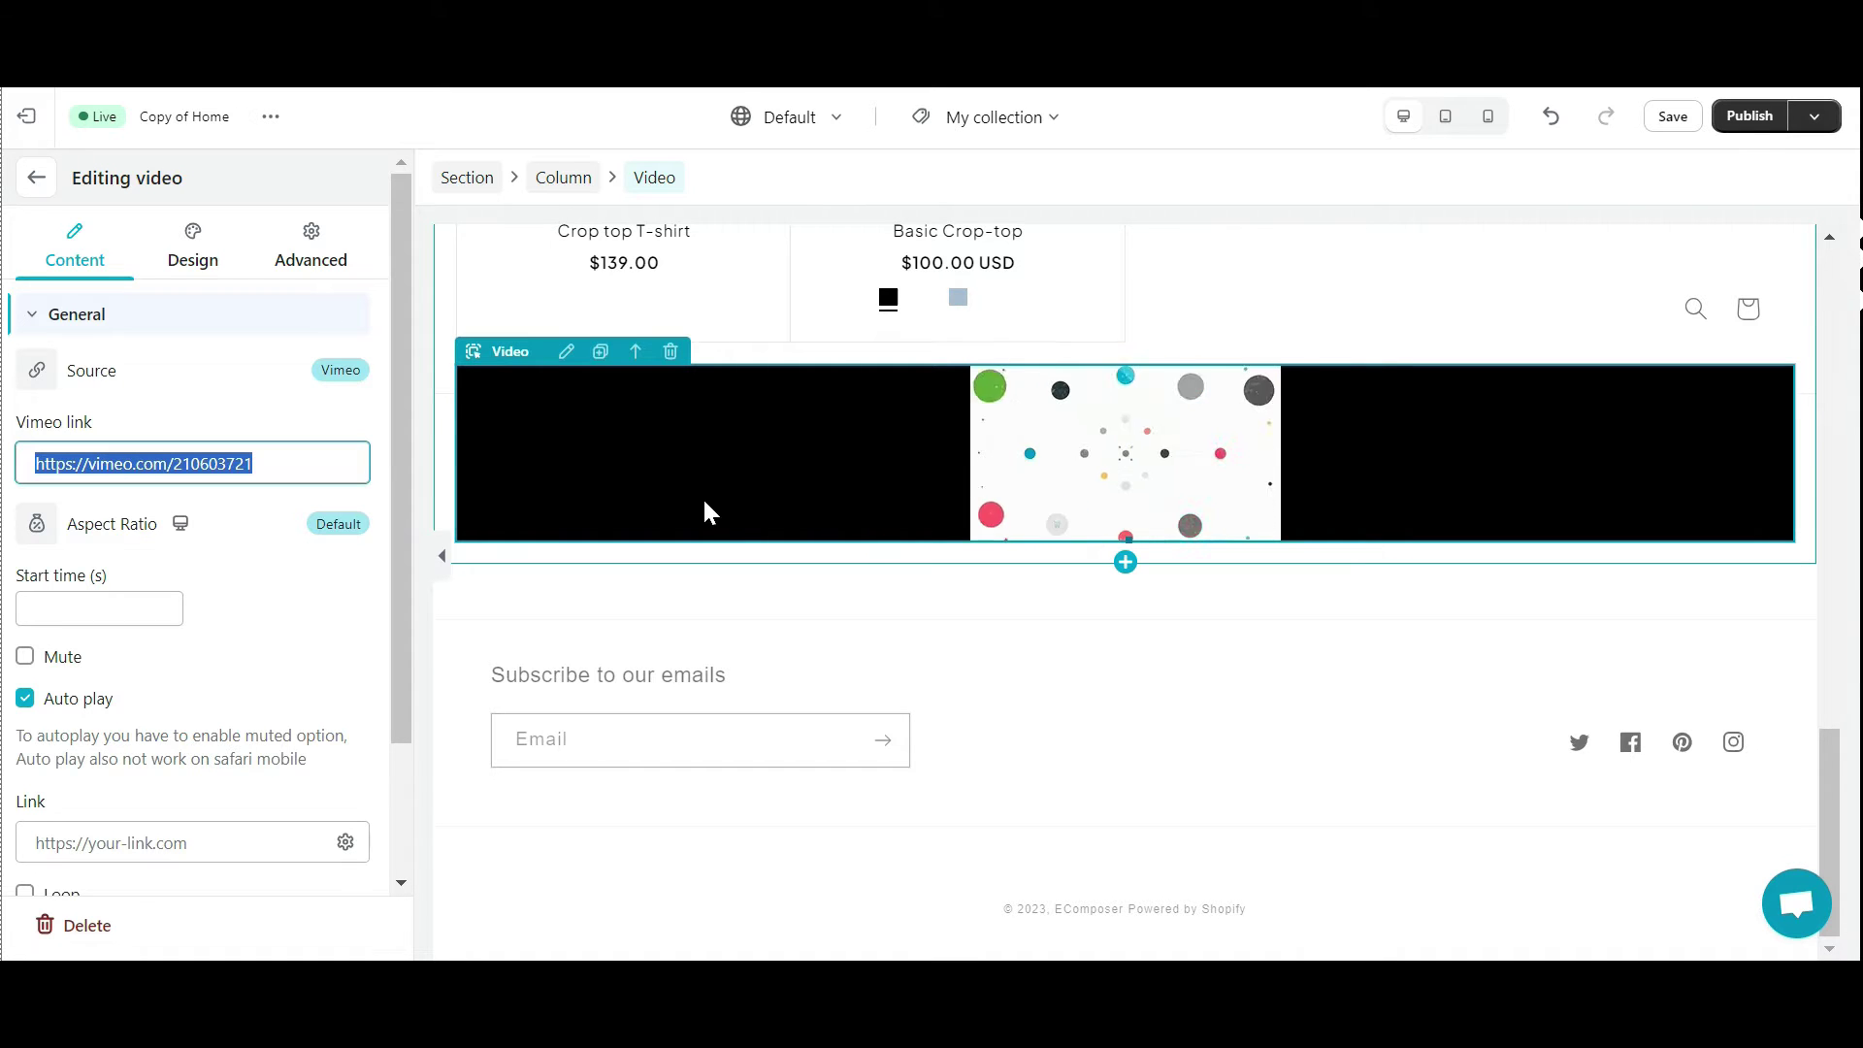
Switch the video source to External URL, then to Upload.
{"action": "left_click", "coordinate": [344, 373]}
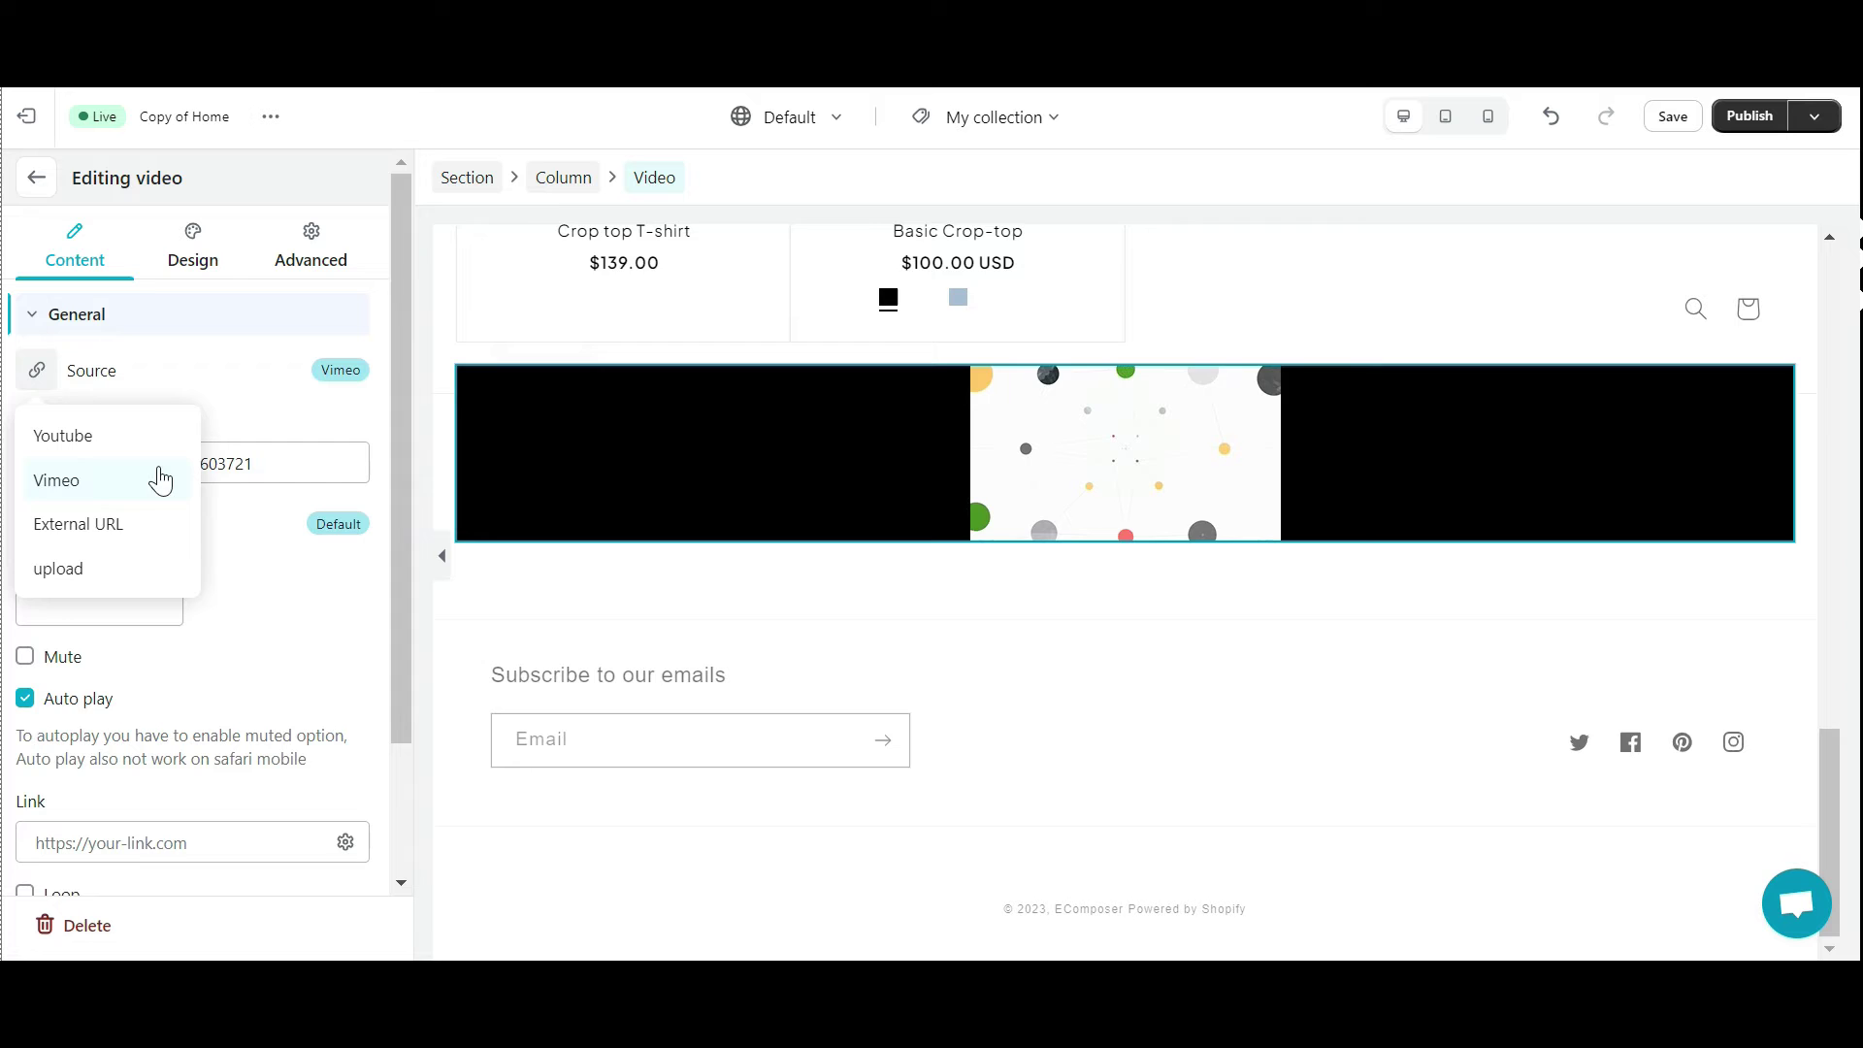
{"action": "left_click", "coordinate": [109, 529]}
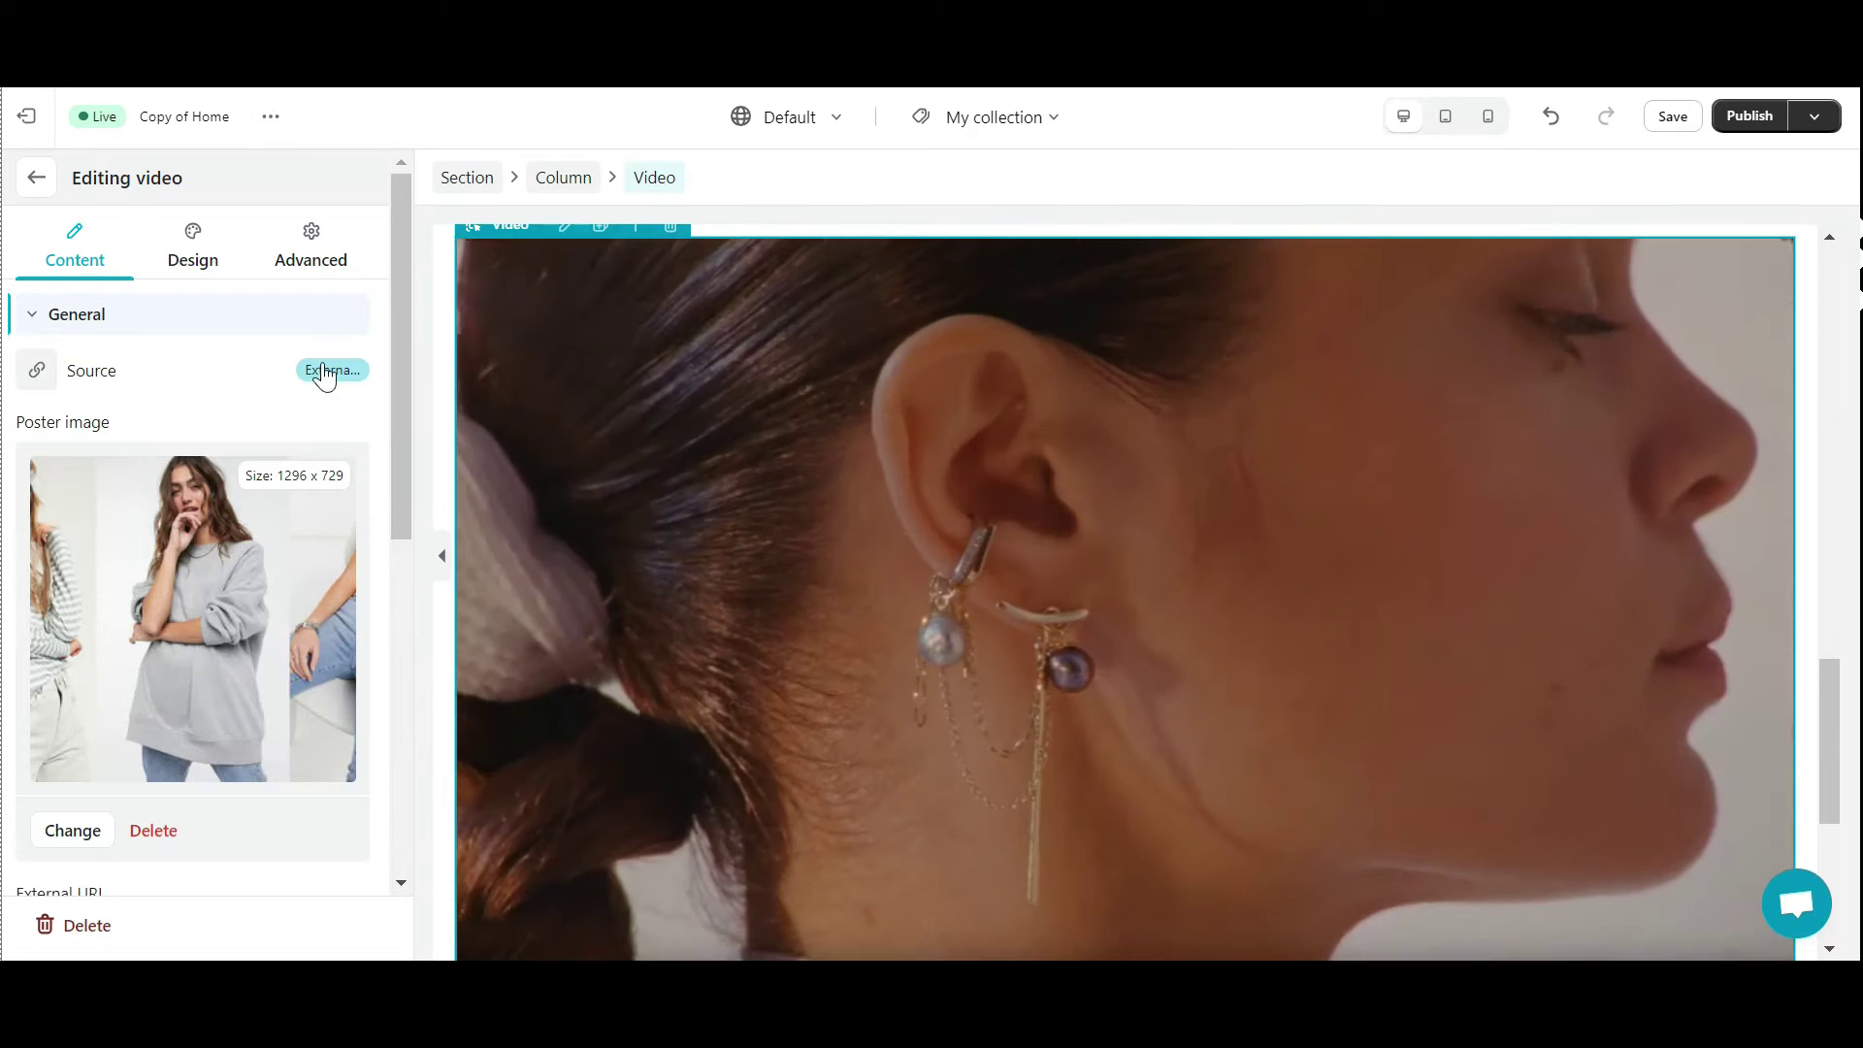
{"action": "left_click", "coordinate": [324, 370]}
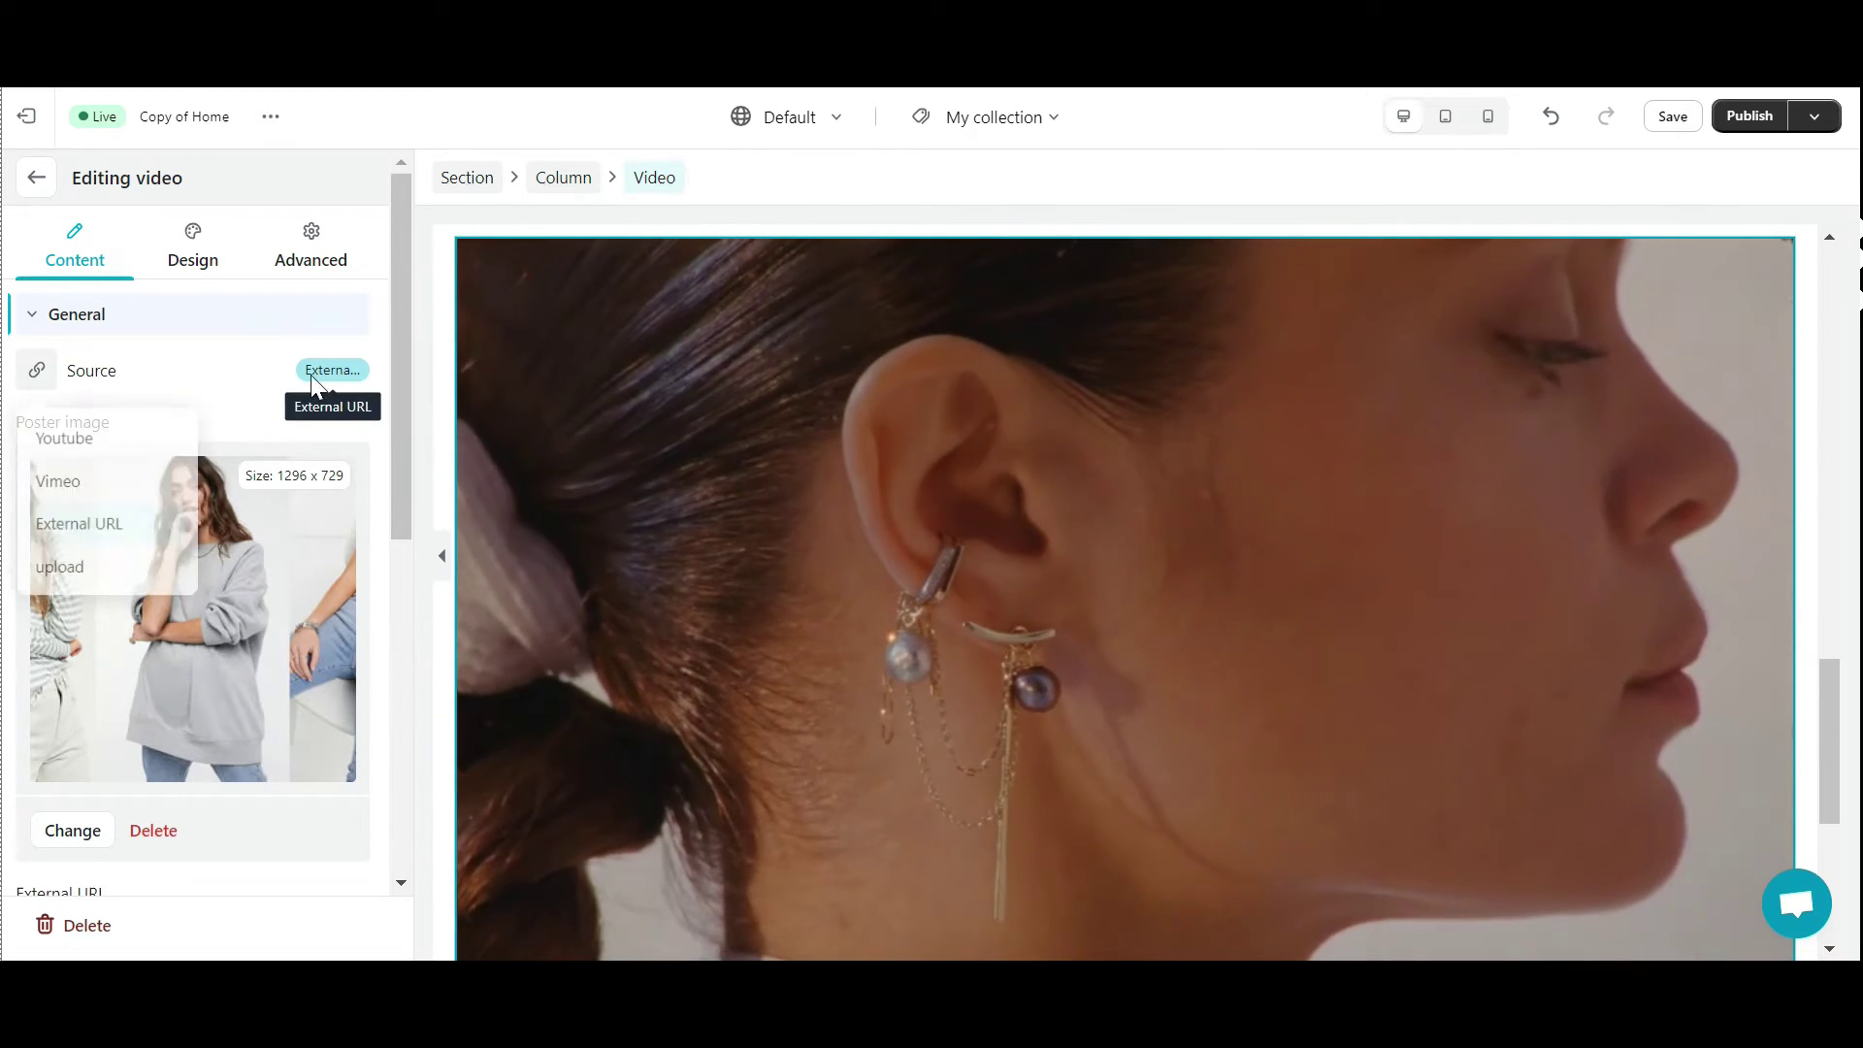
{"action": "left_click", "coordinate": [71, 571]}
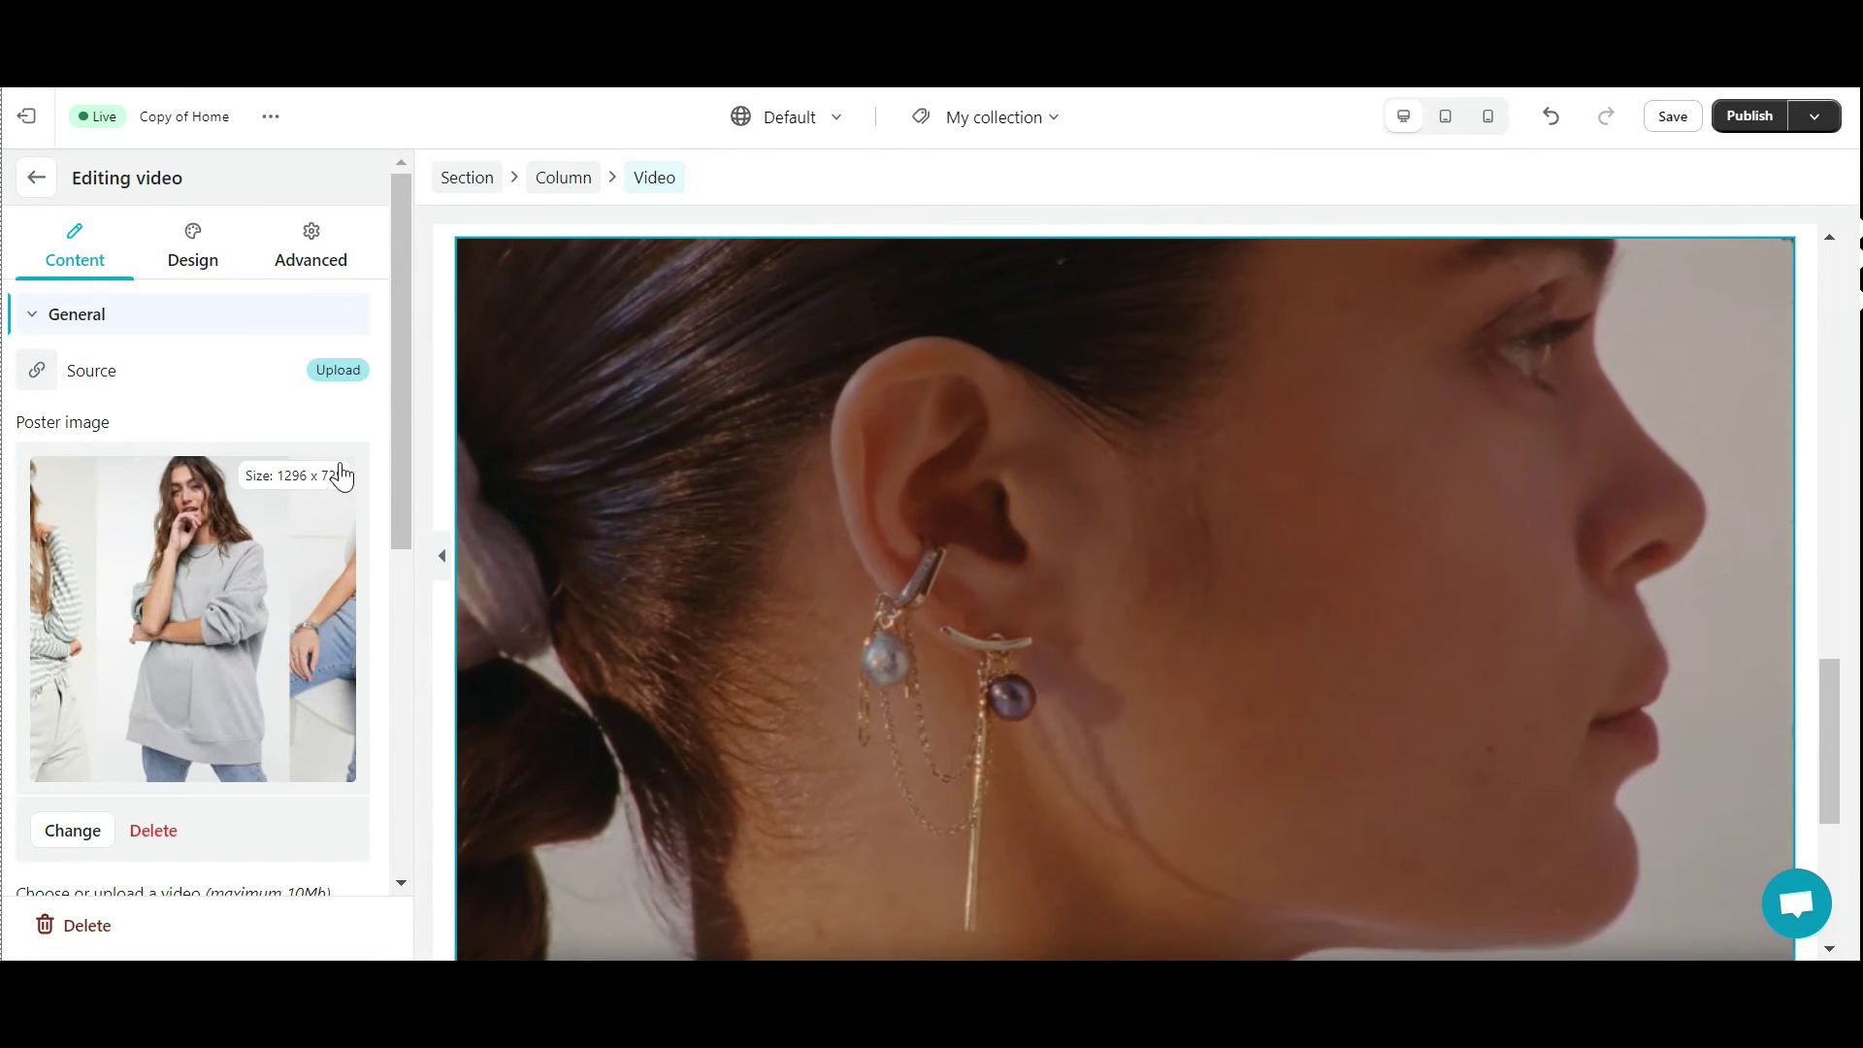
Open the uploaded-video library, cancel without choosing a file, and note the 10Mb limit.
{"action": "scroll", "coordinate": [243, 561], "scroll_direction": "down", "scroll_amount": 4}
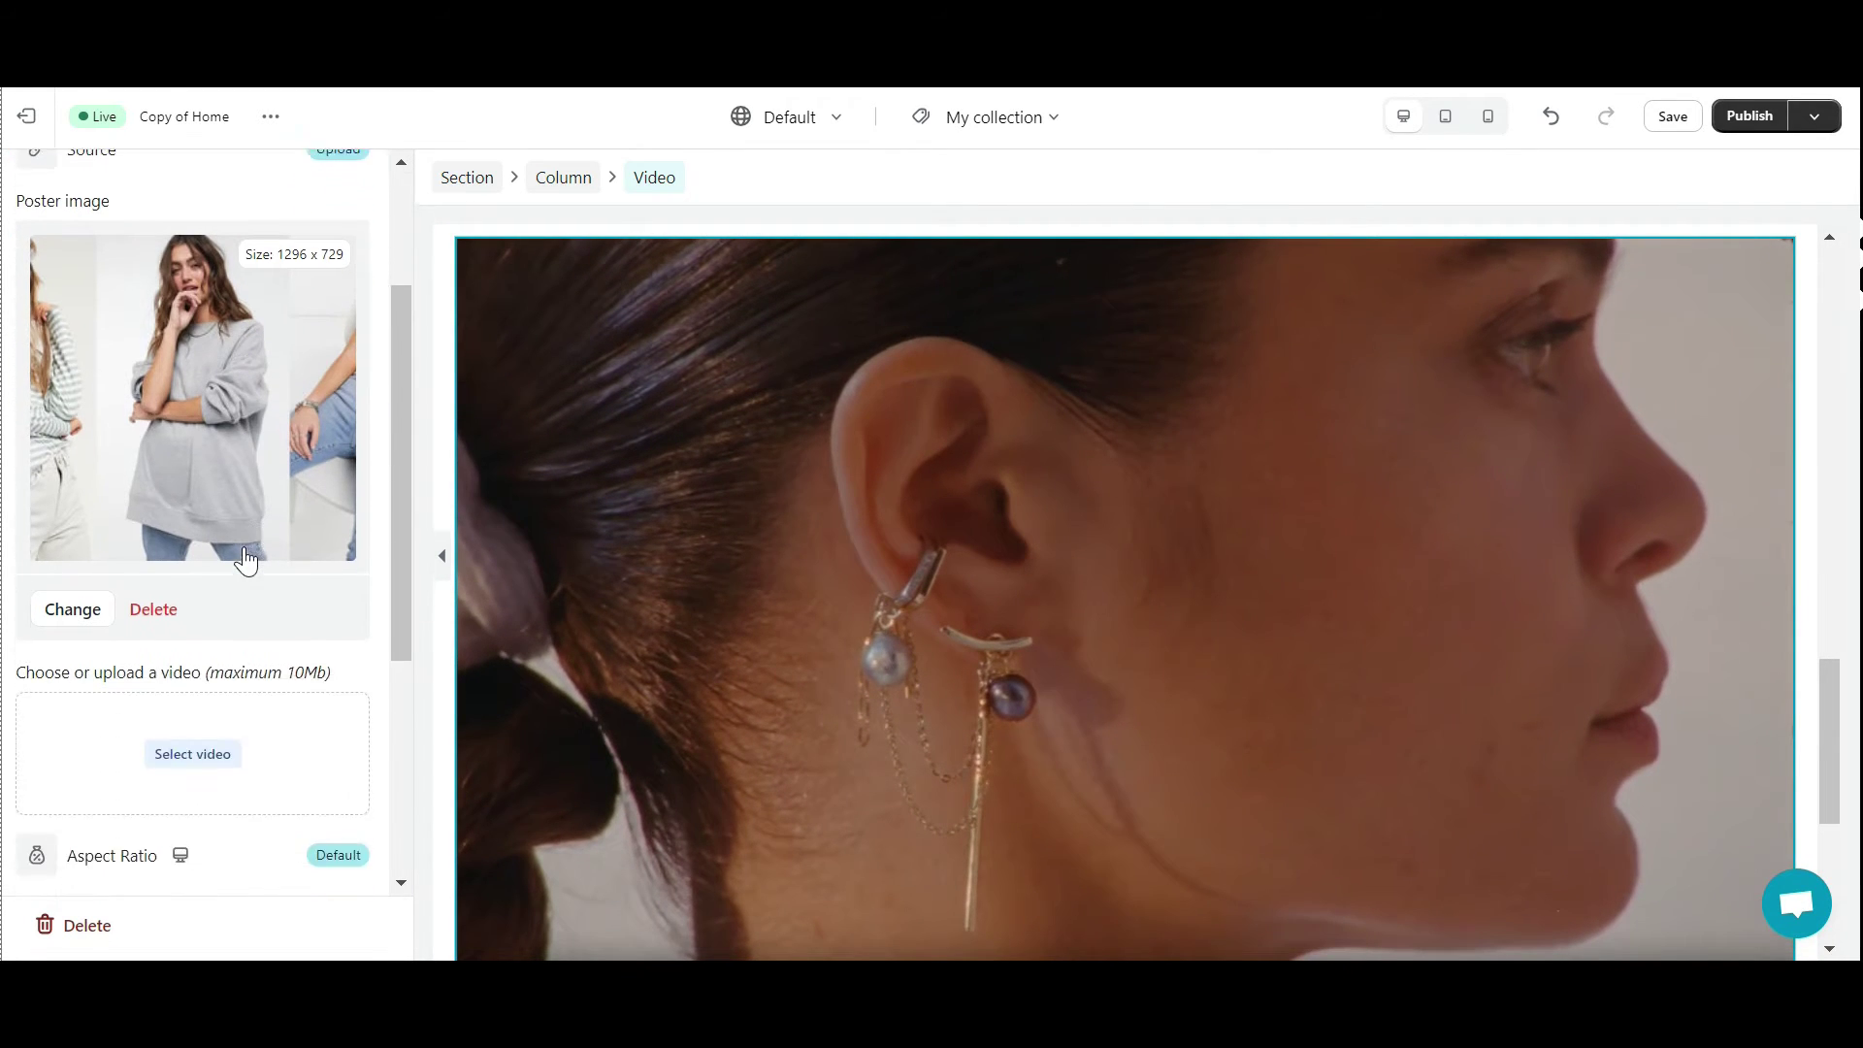
{"action": "left_click", "coordinate": [191, 568]}
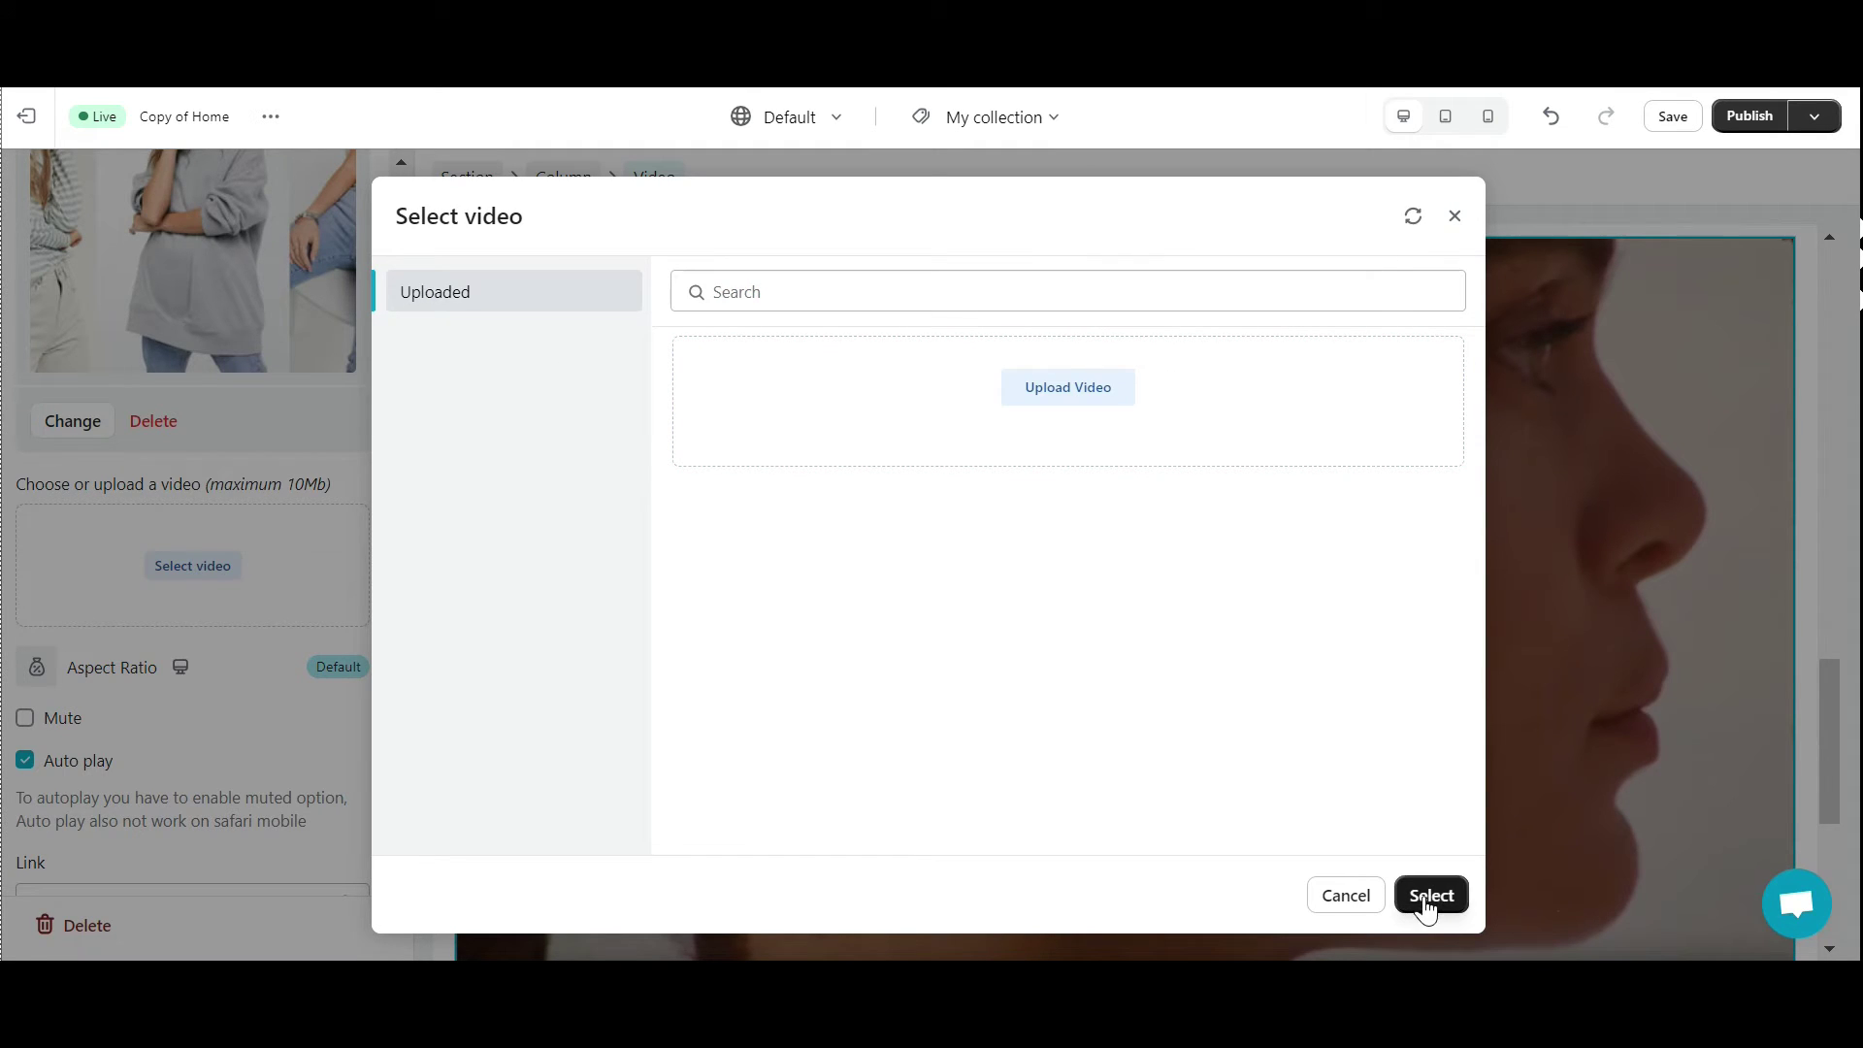
{"action": "left_click", "coordinate": [1344, 898]}
{"action": "left_click_drag", "start_coordinate": [340, 488], "coordinate": [213, 500]}
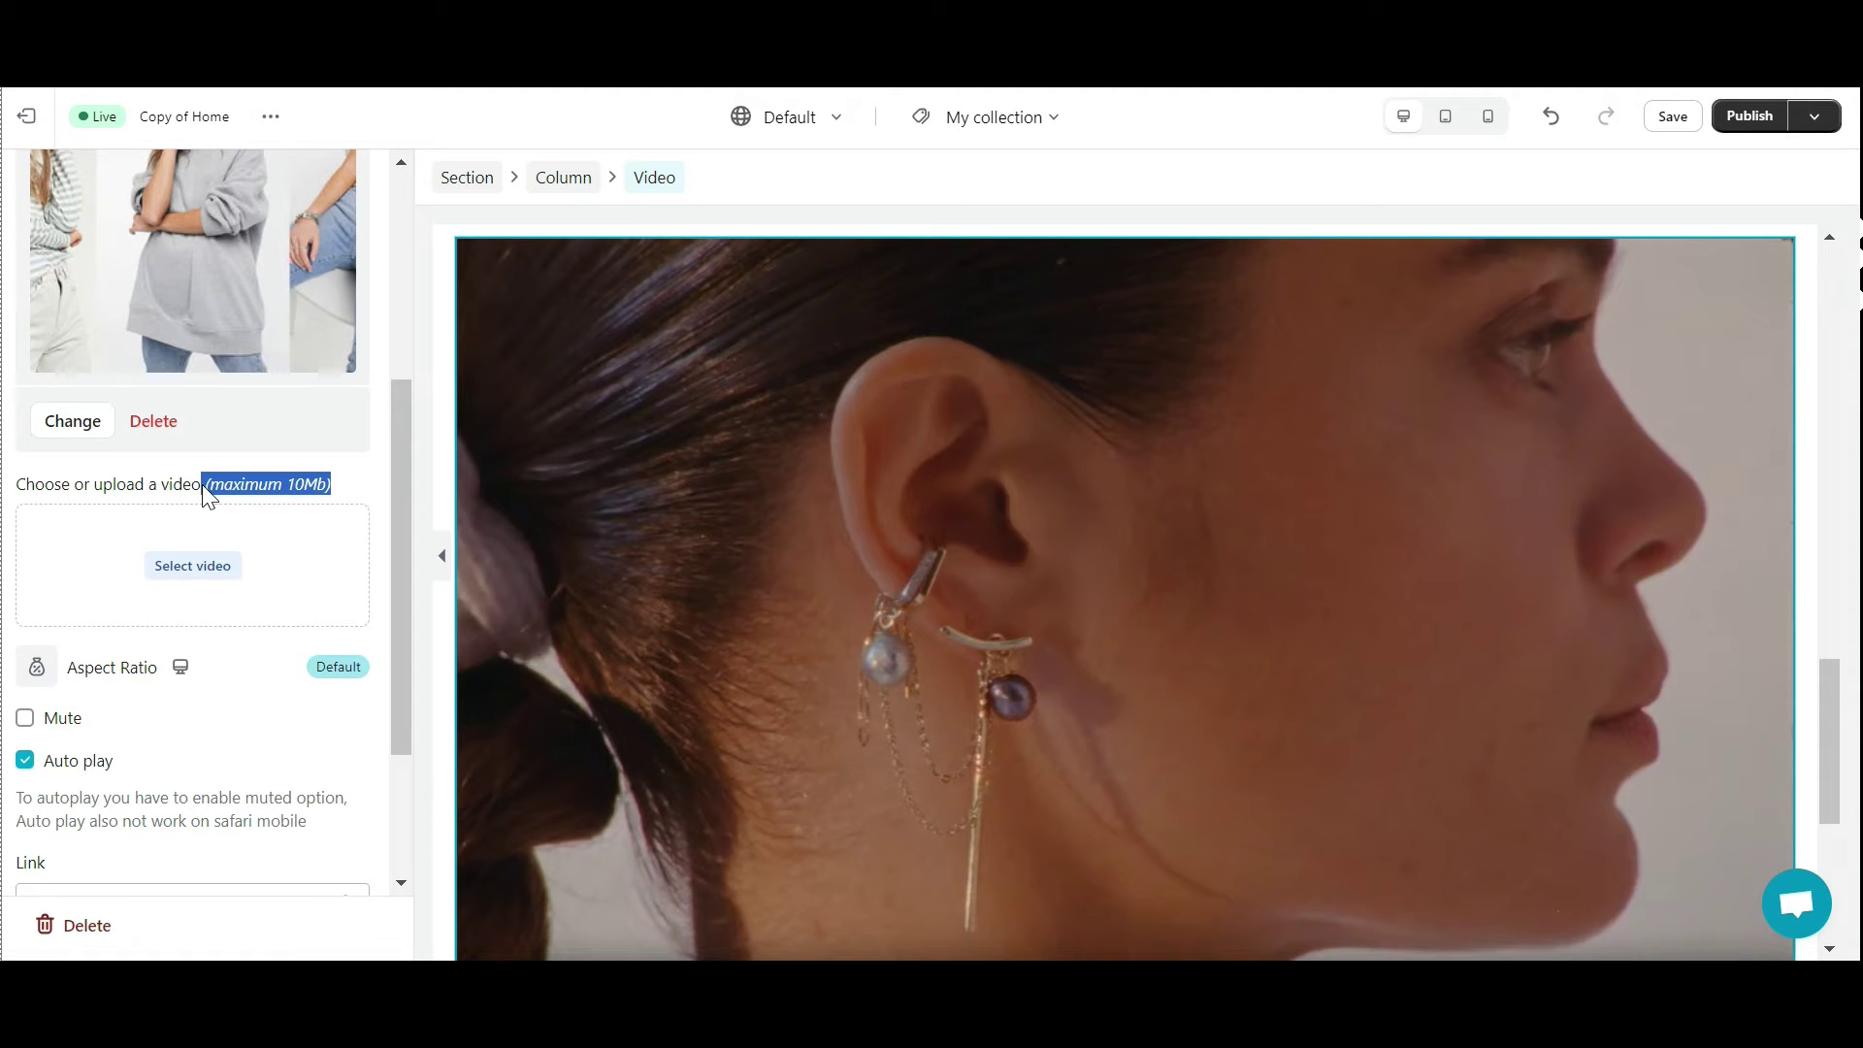
{"action": "left_click", "coordinate": [353, 484]}
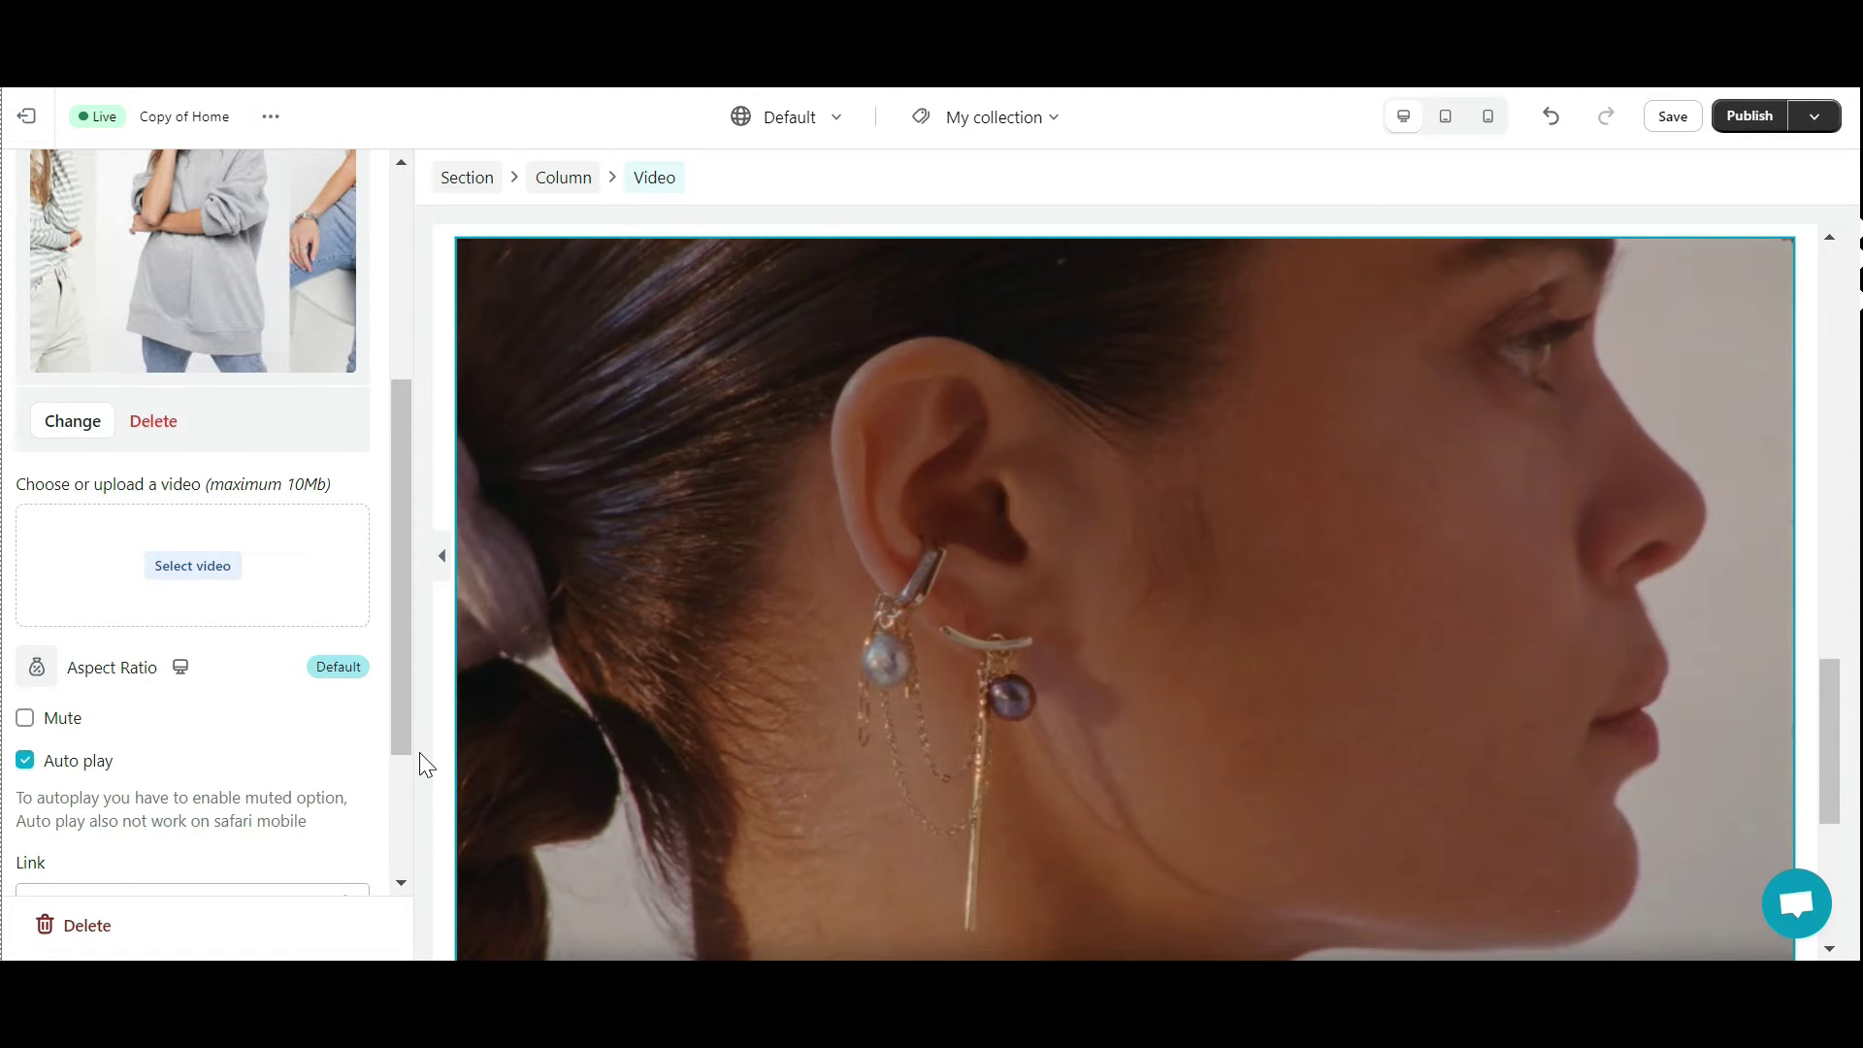
{"action": "scroll", "coordinate": [179, 613], "scroll_direction": "up", "scroll_amount": 5}
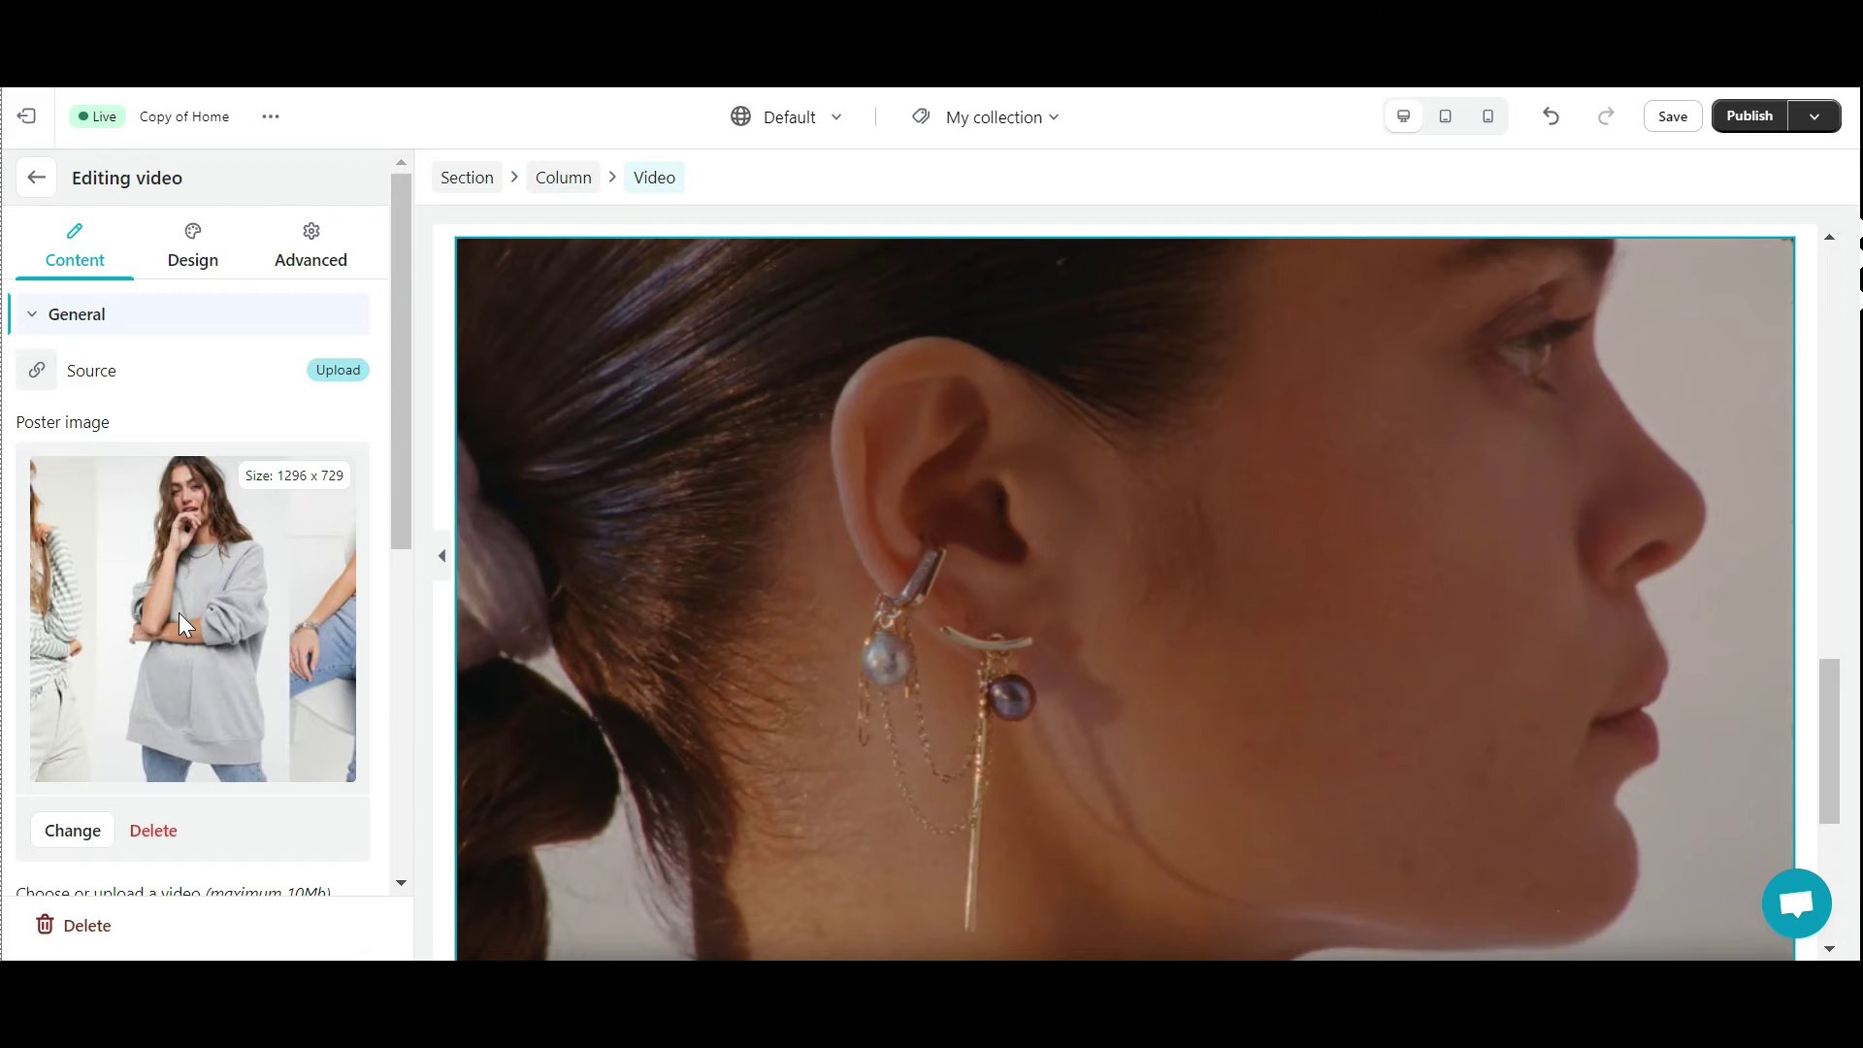
{"action": "left_click", "coordinate": [338, 369]}
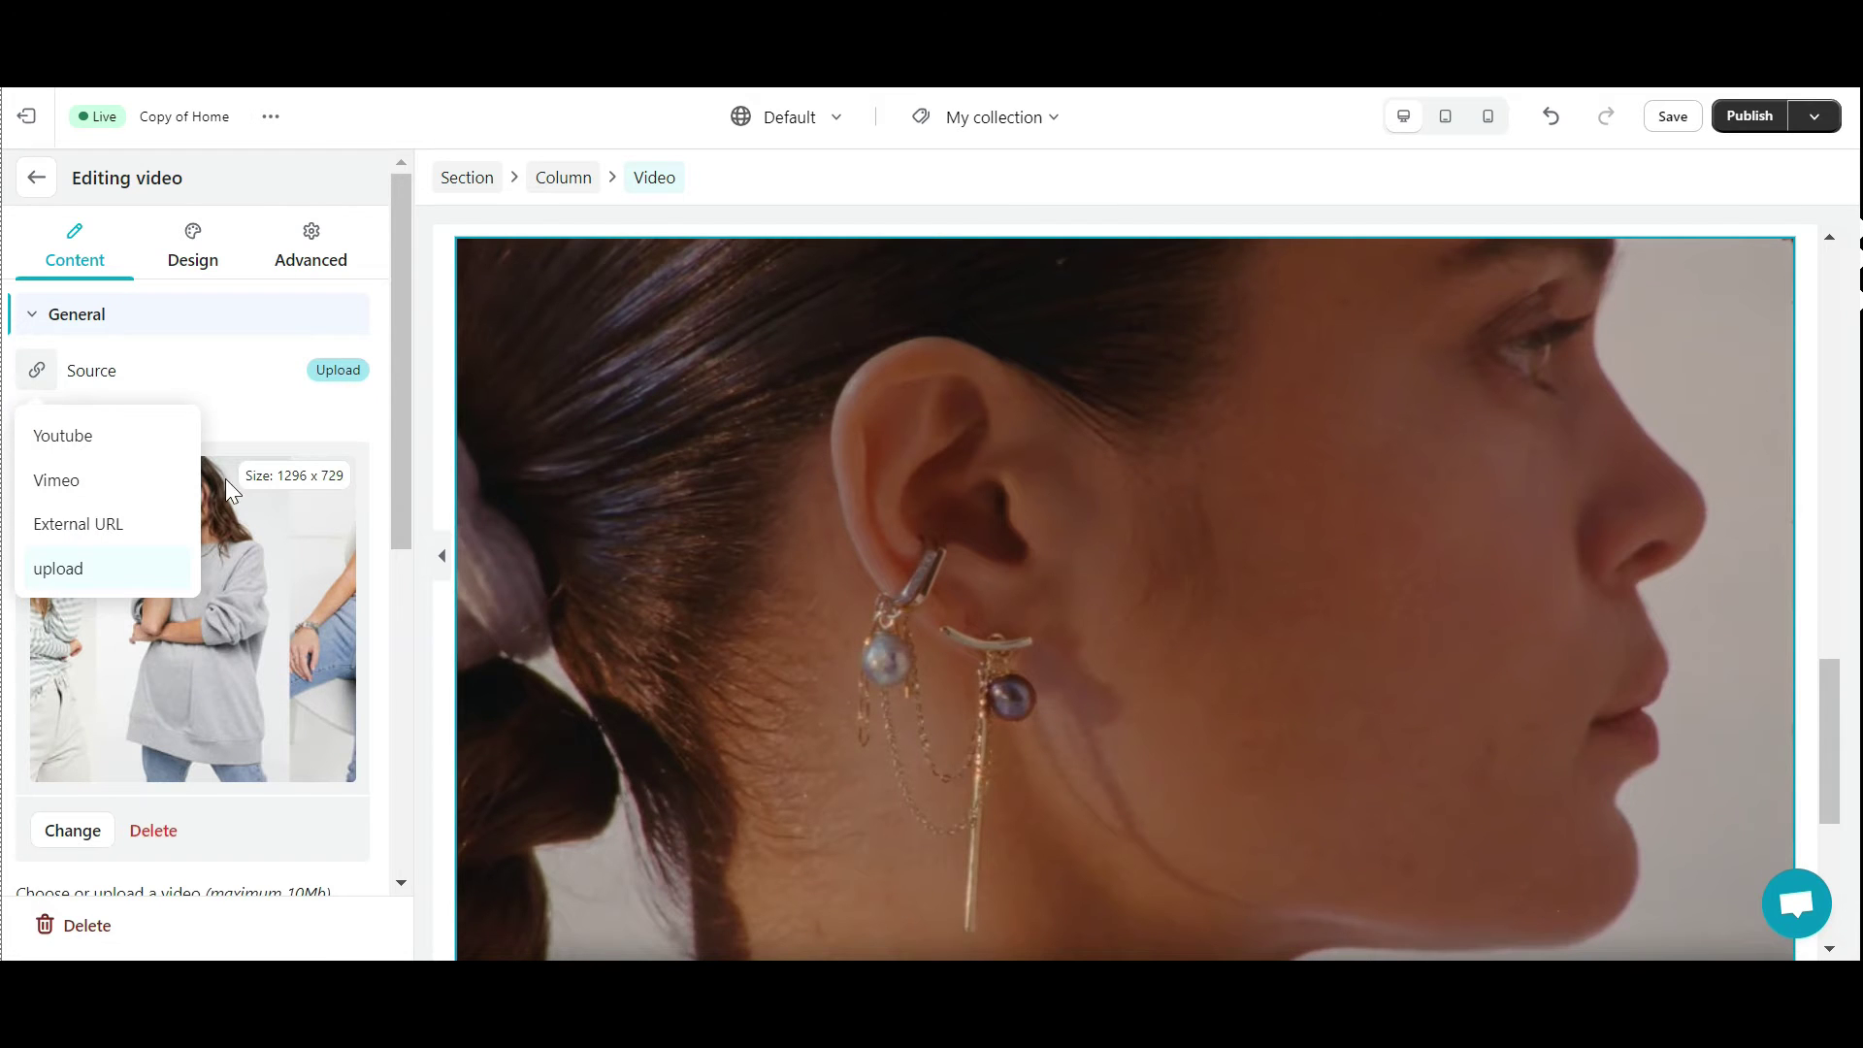
Set the source to YouTube and replace the link with the fashion ad video URL.
{"action": "left_click", "coordinate": [74, 450]}
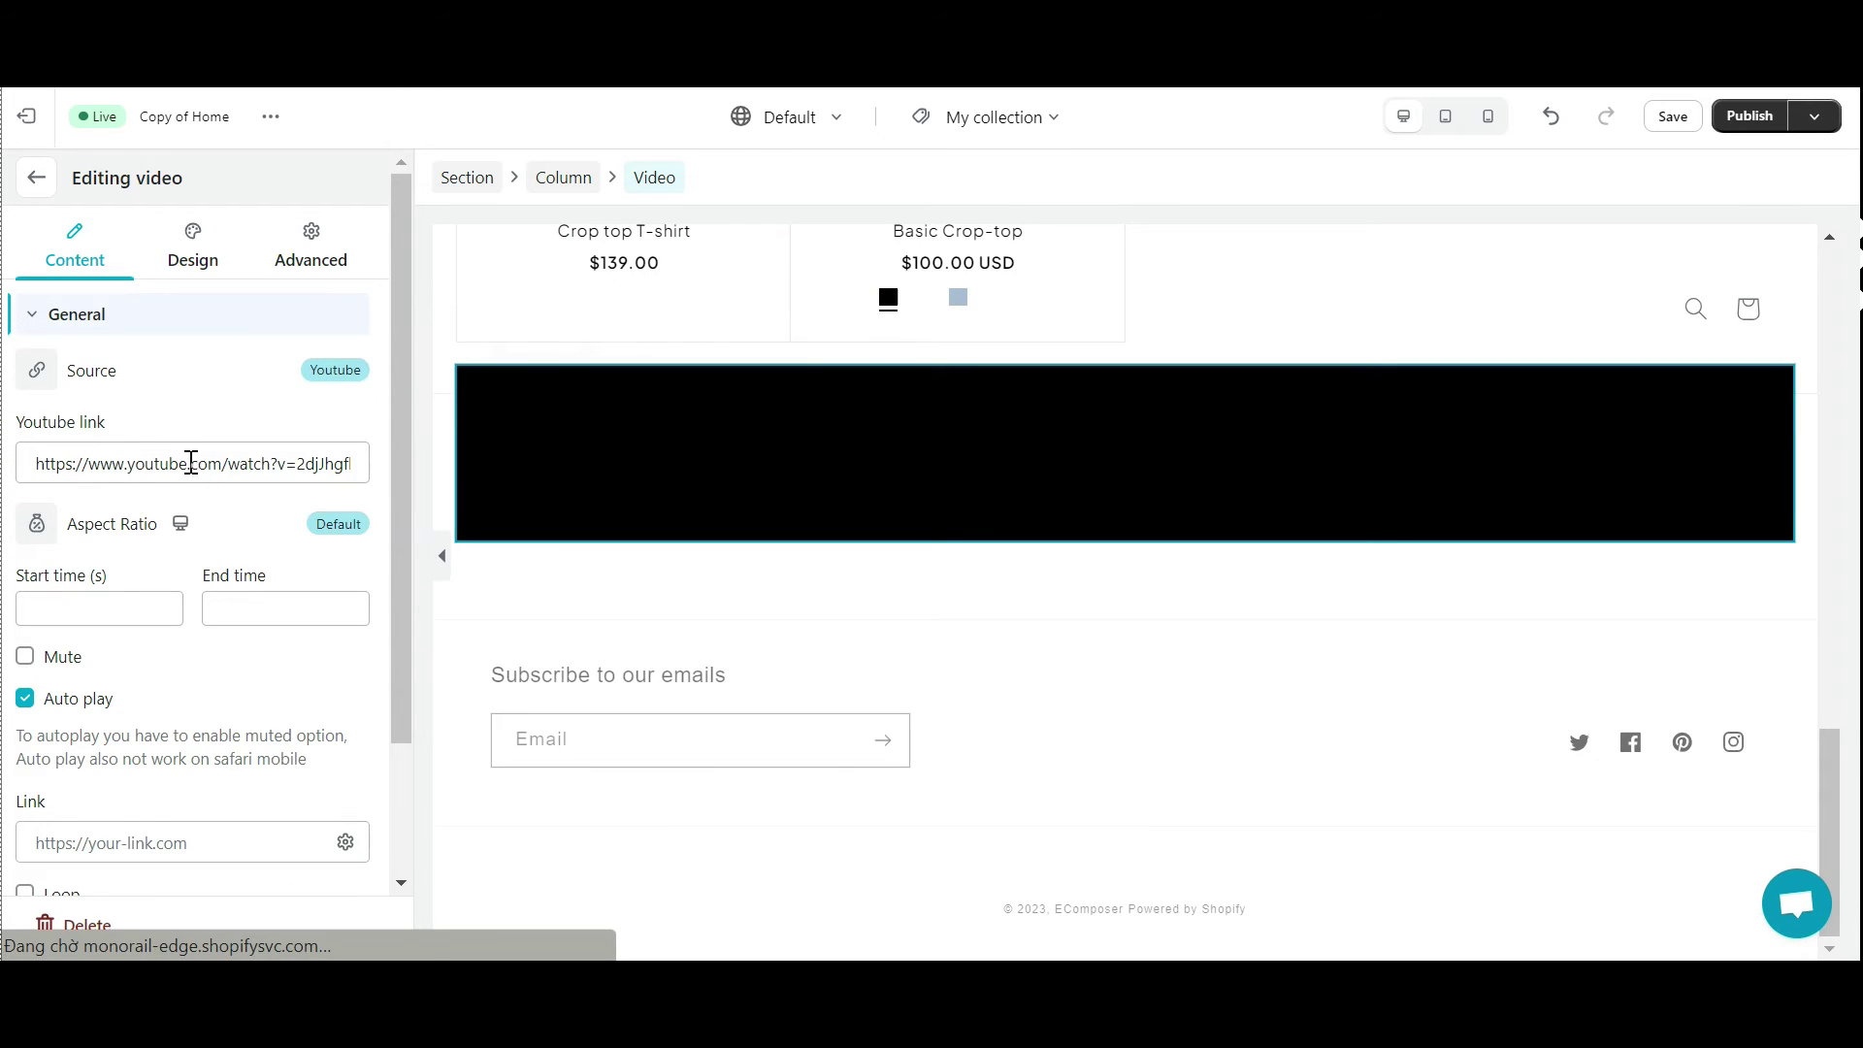
{"action": "left_click_drag", "start_coordinate": [29, 462], "coordinate": [507, 466]}
{"action": "key", "text": "BackSpace"}
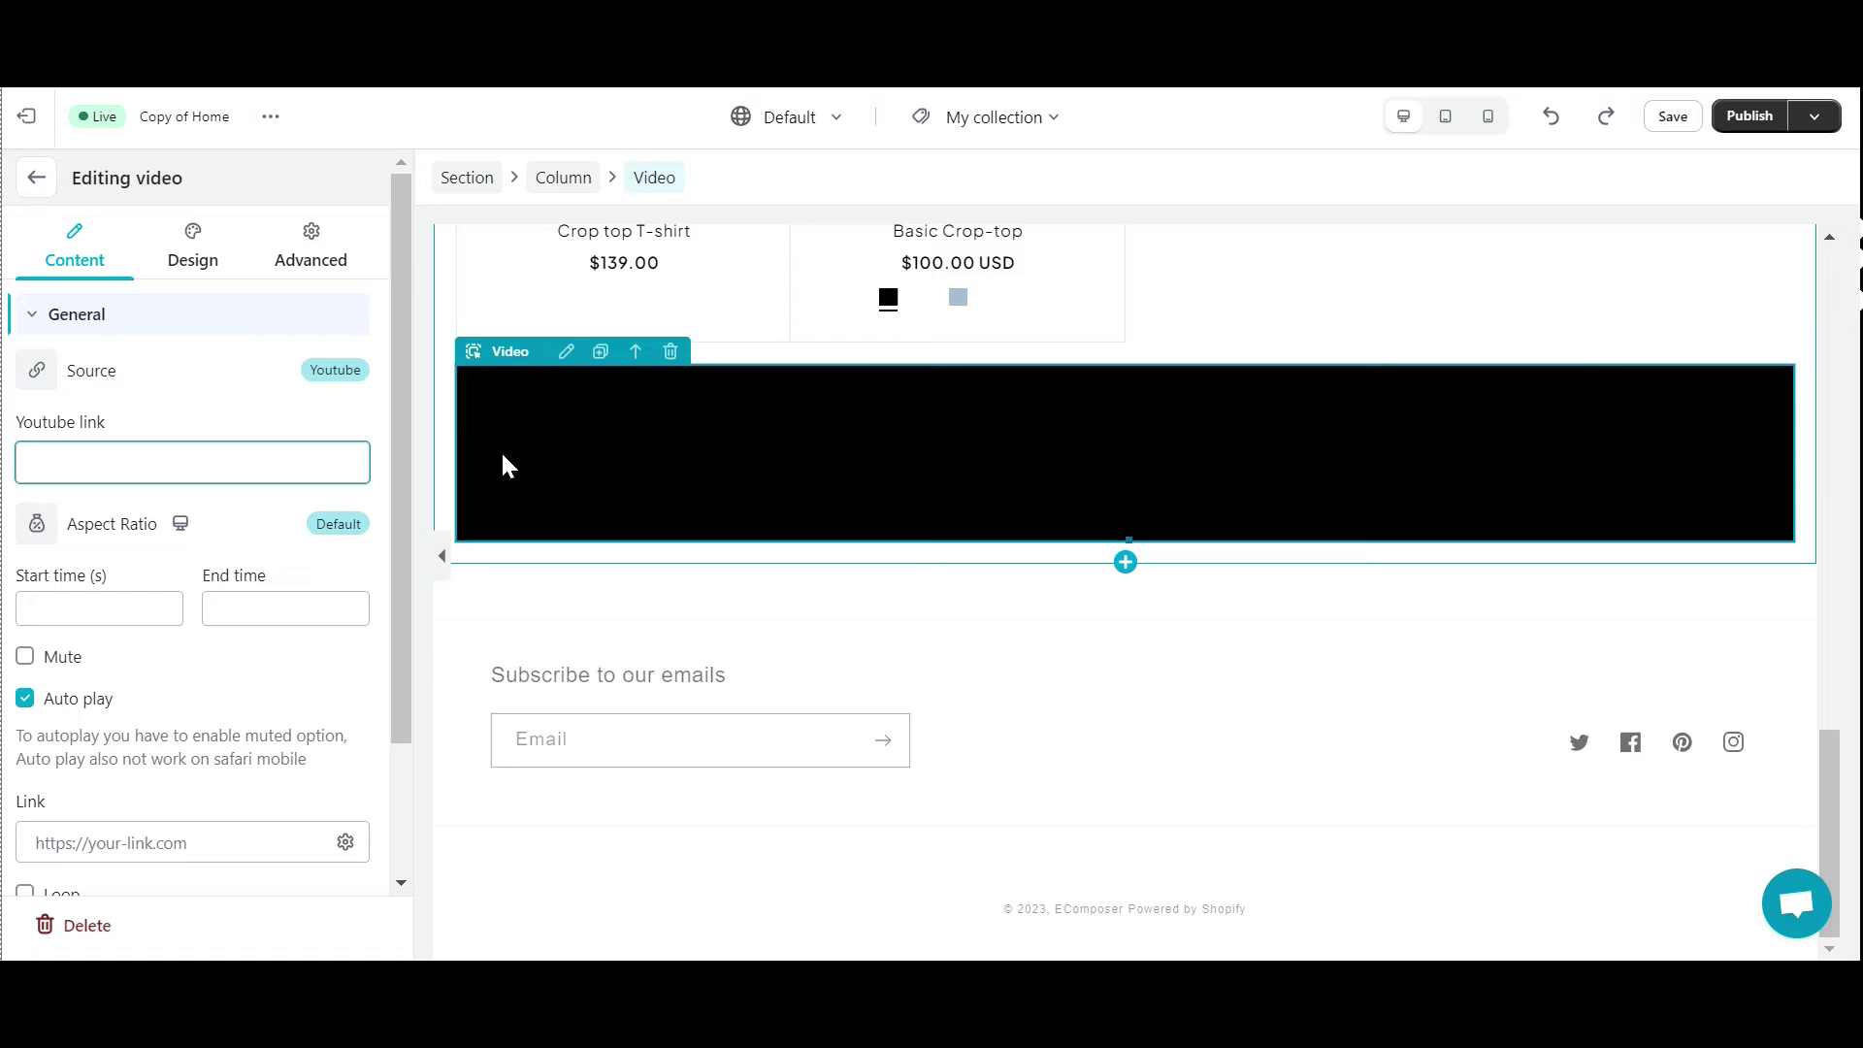
{"action": "type", "text": "https://youtu.be/gJpXlRkW6Fw?si=8BWo_-7XLpMAKCq0"}
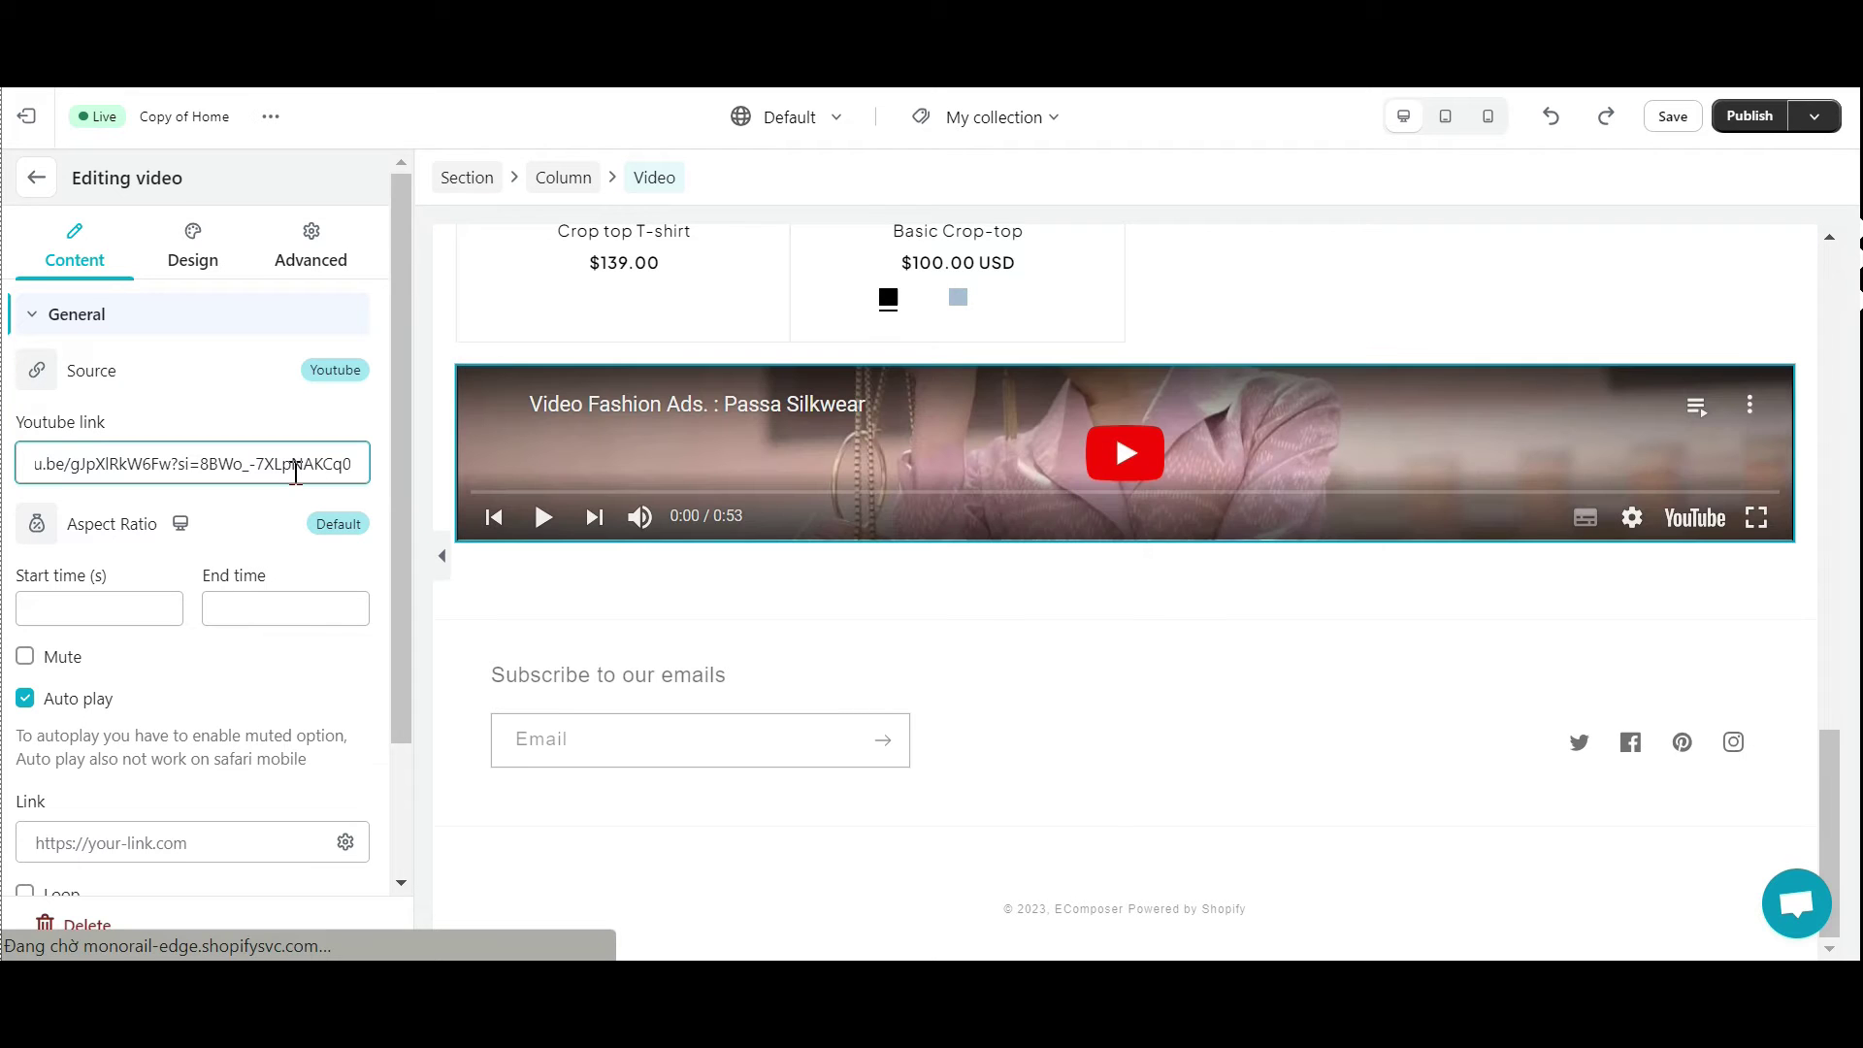
{"action": "left_click", "coordinate": [292, 464]}
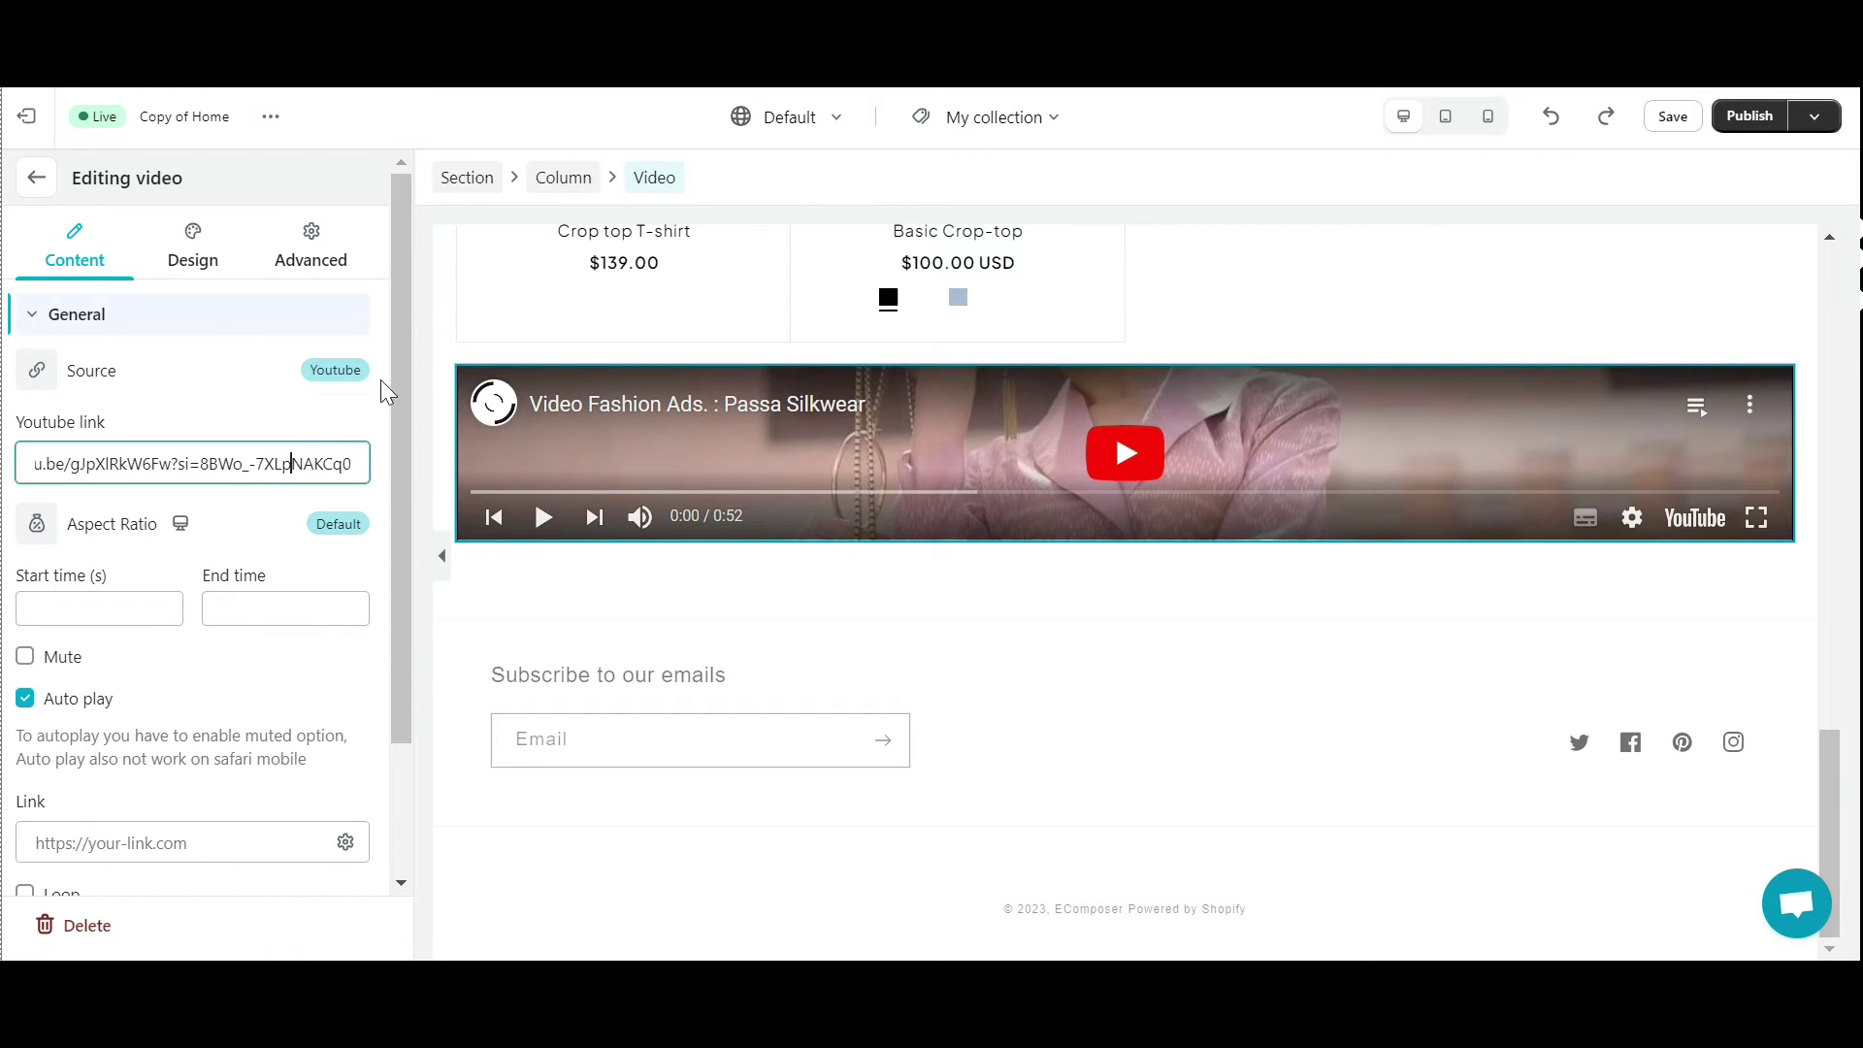
Set start time 0 and end time 20 seconds, leaving the video unmuted.
{"action": "left_click", "coordinate": [145, 602]}
{"action": "type", "text": "0"}
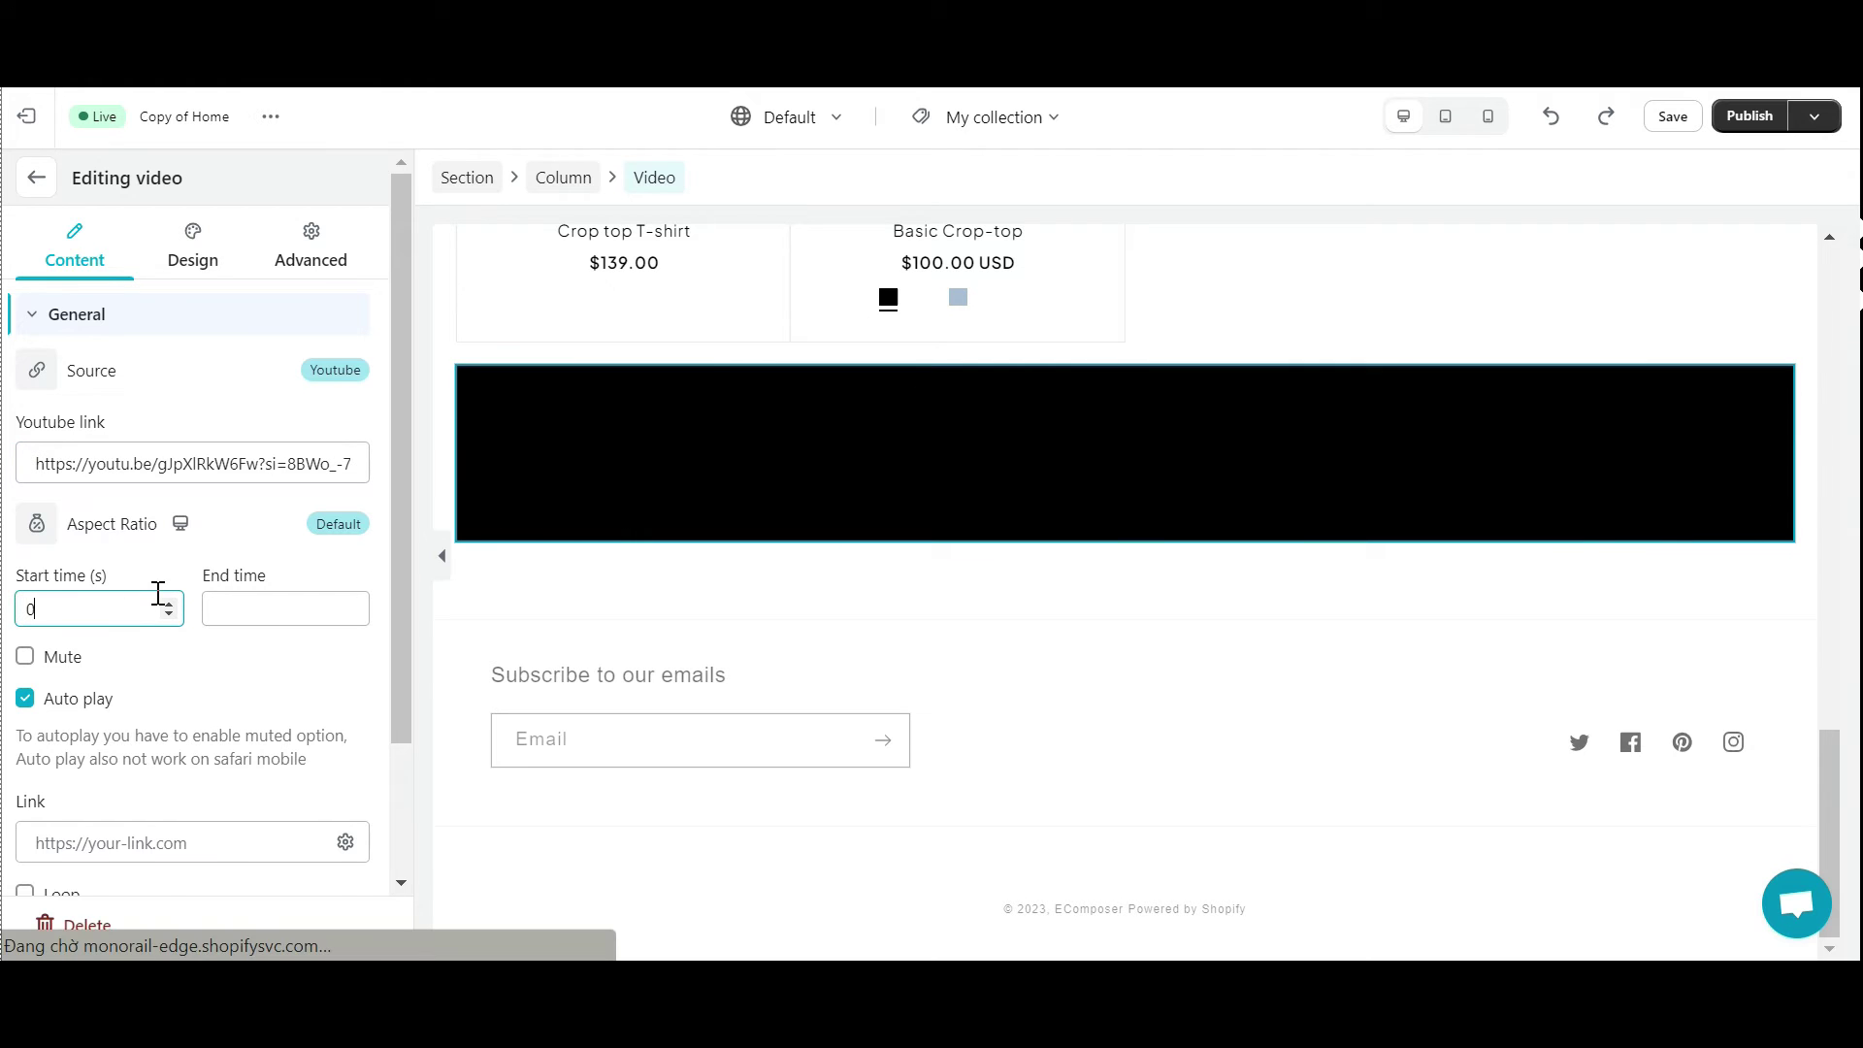
{"action": "left_click", "coordinate": [273, 617]}
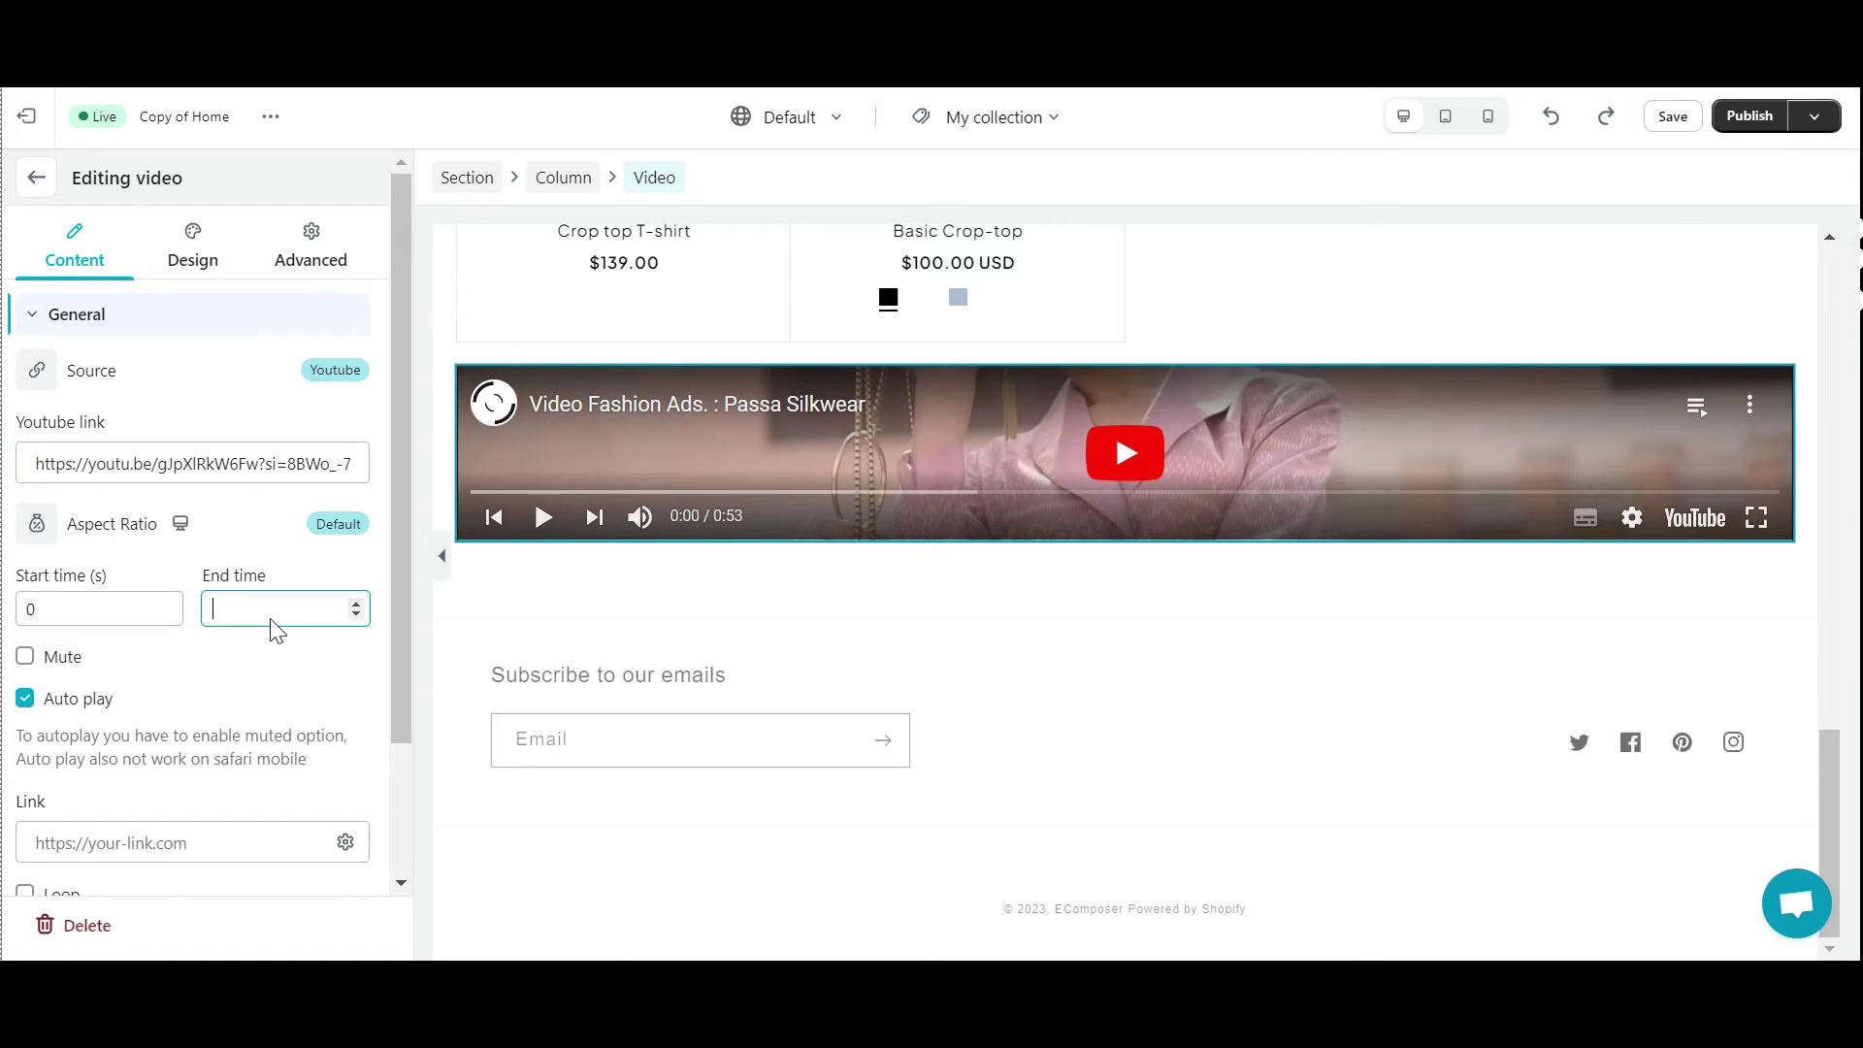
{"action": "type", "text": "20"}
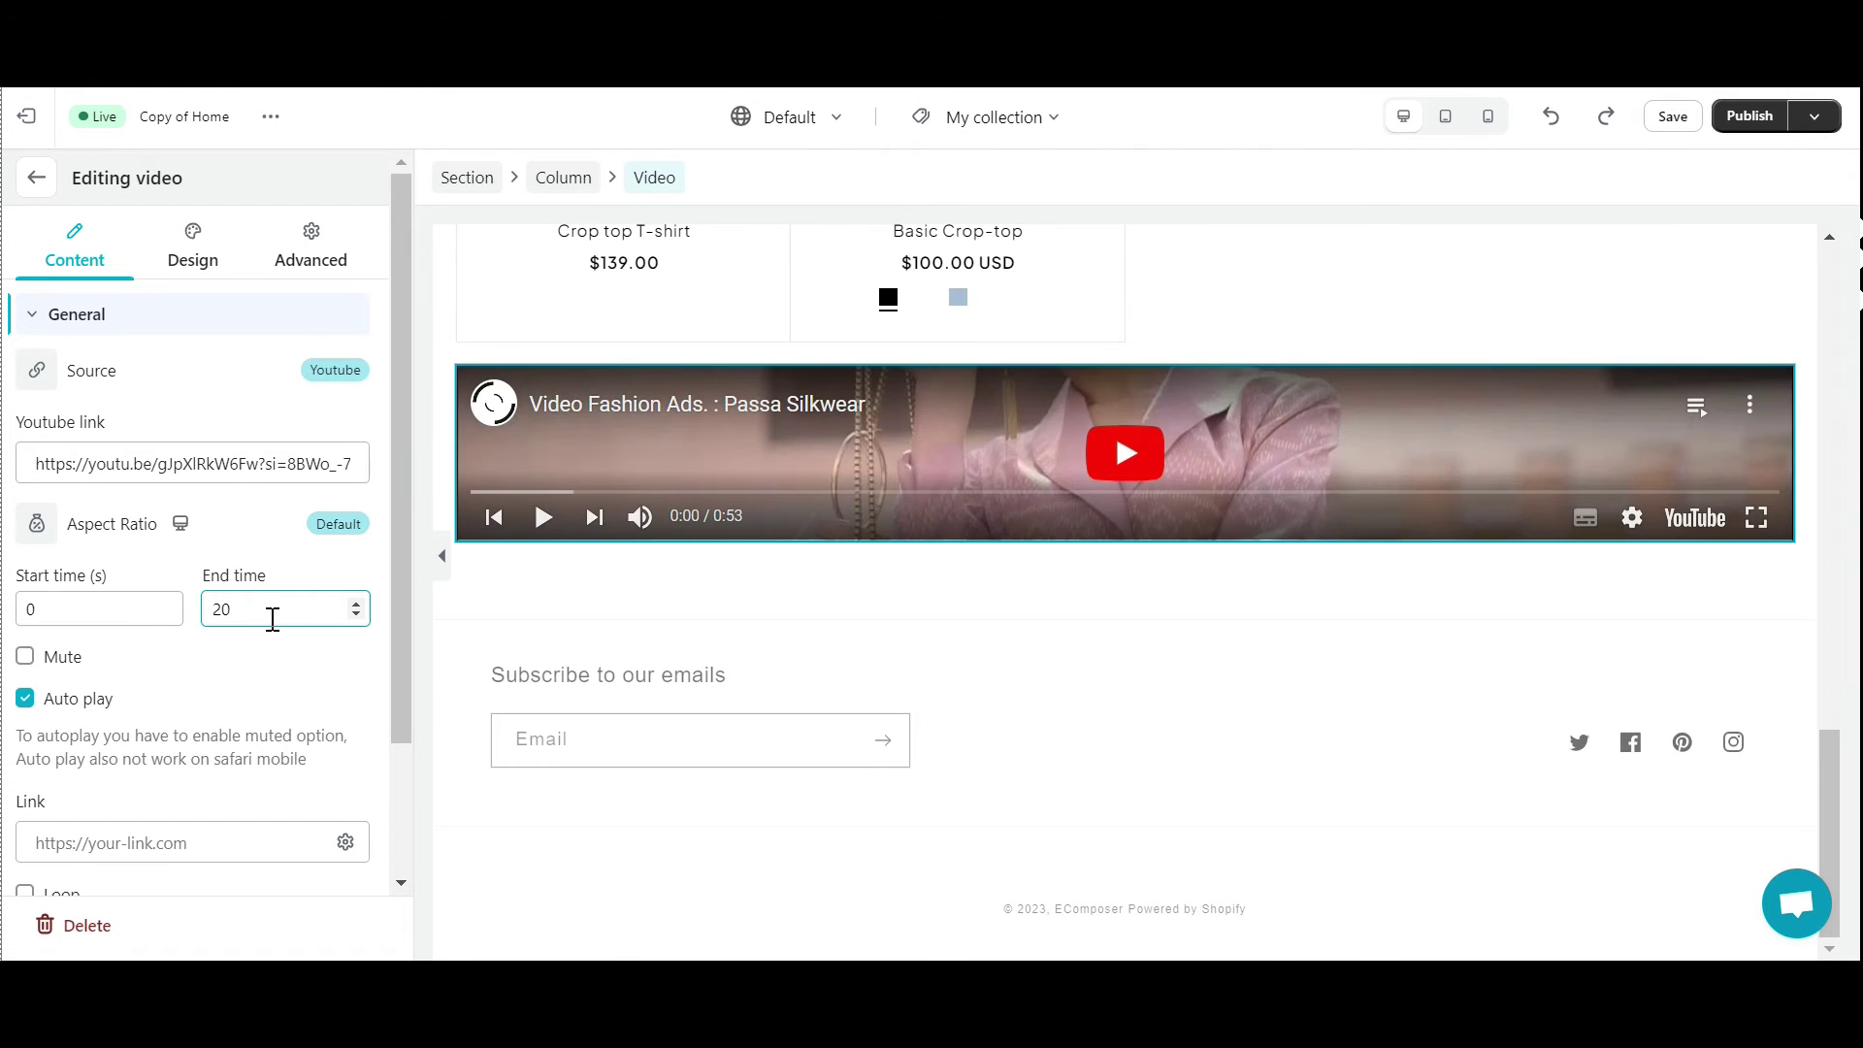
{"action": "left_click", "coordinate": [61, 660]}
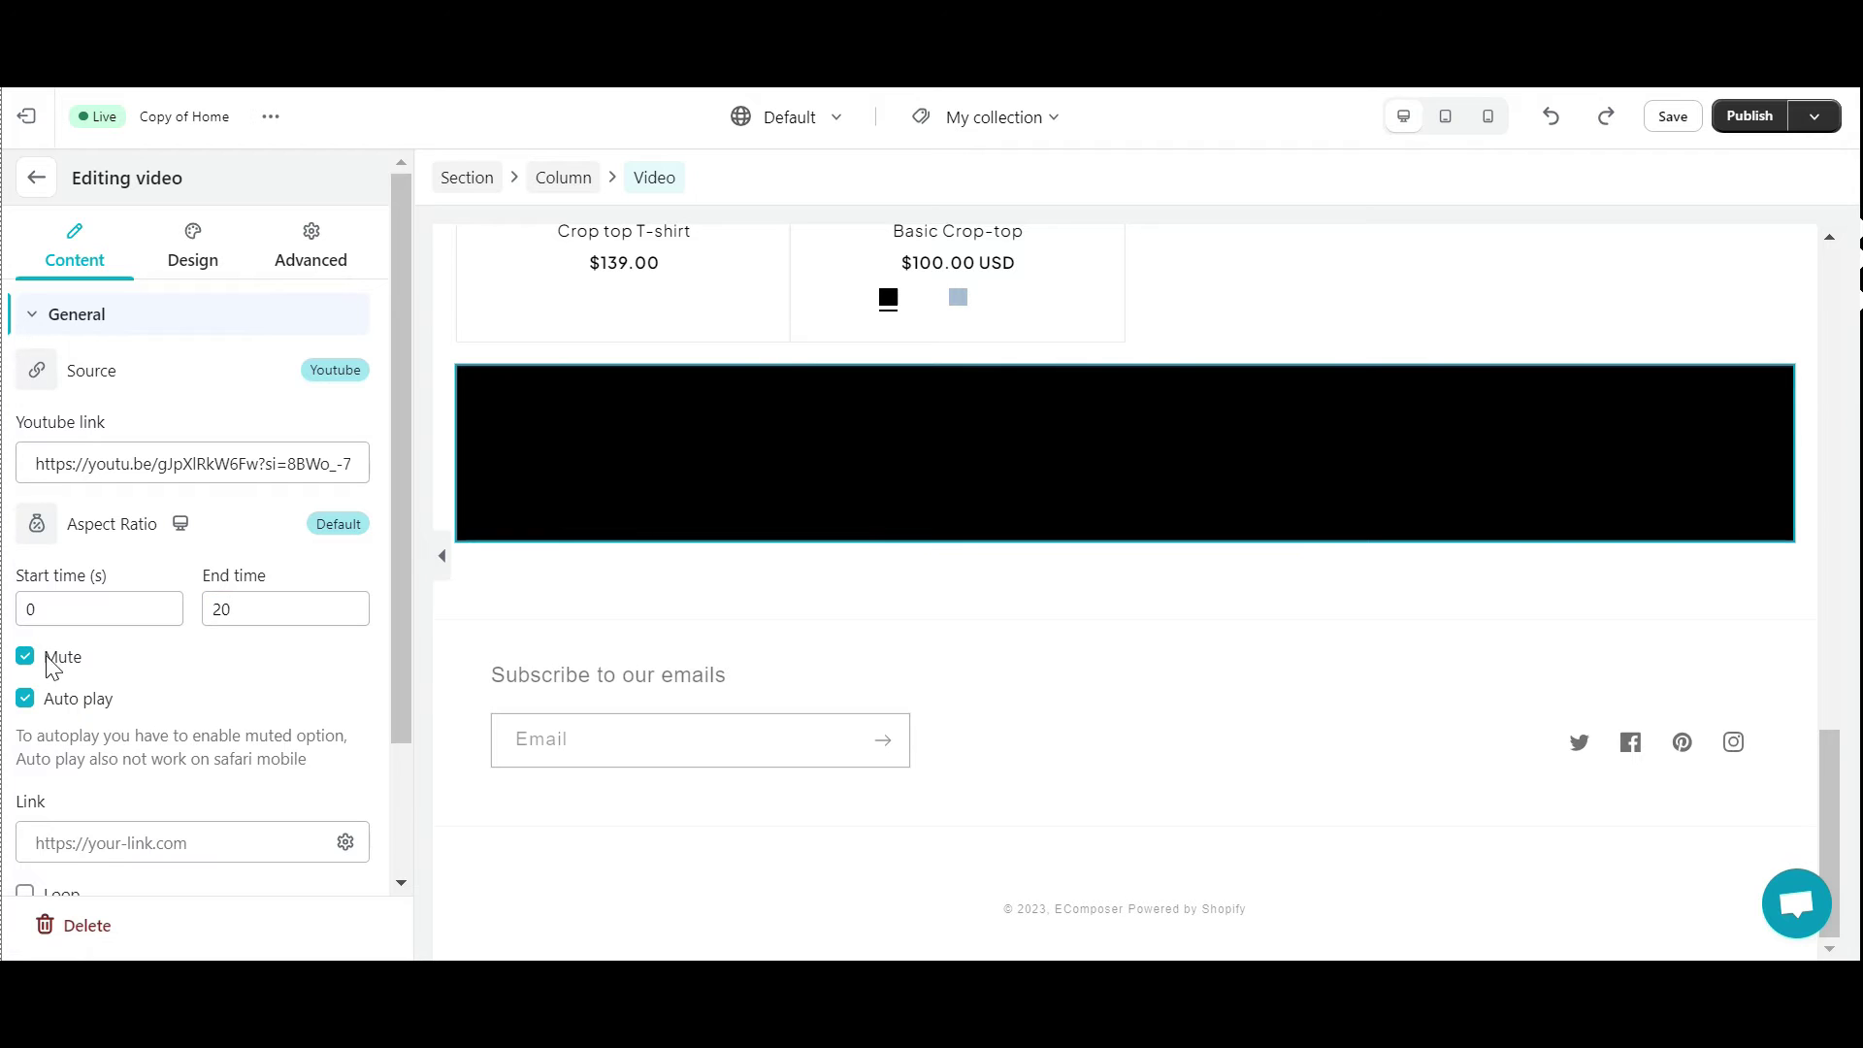
{"action": "left_click", "coordinate": [64, 664]}
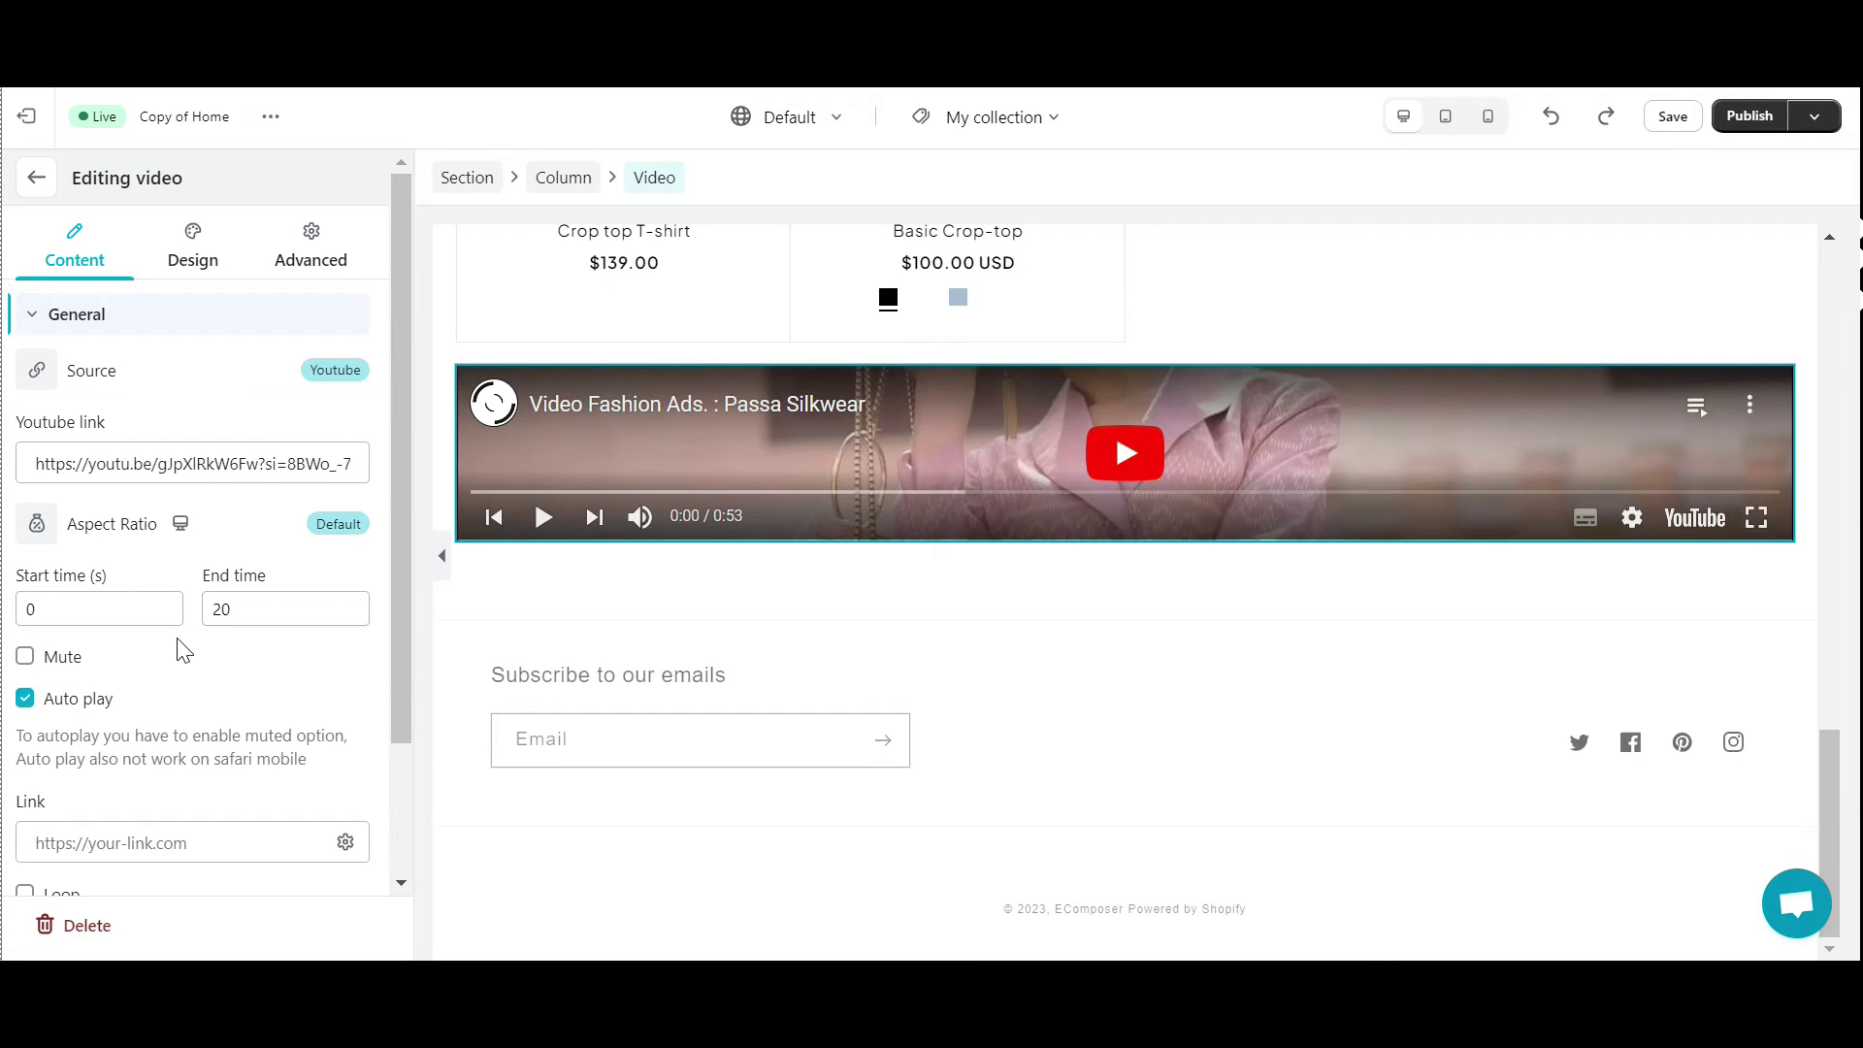
Check Enable Overlay on the video, leaving Loop off after trying it.
{"action": "scroll", "coordinate": [252, 674], "scroll_direction": "down", "scroll_amount": 2}
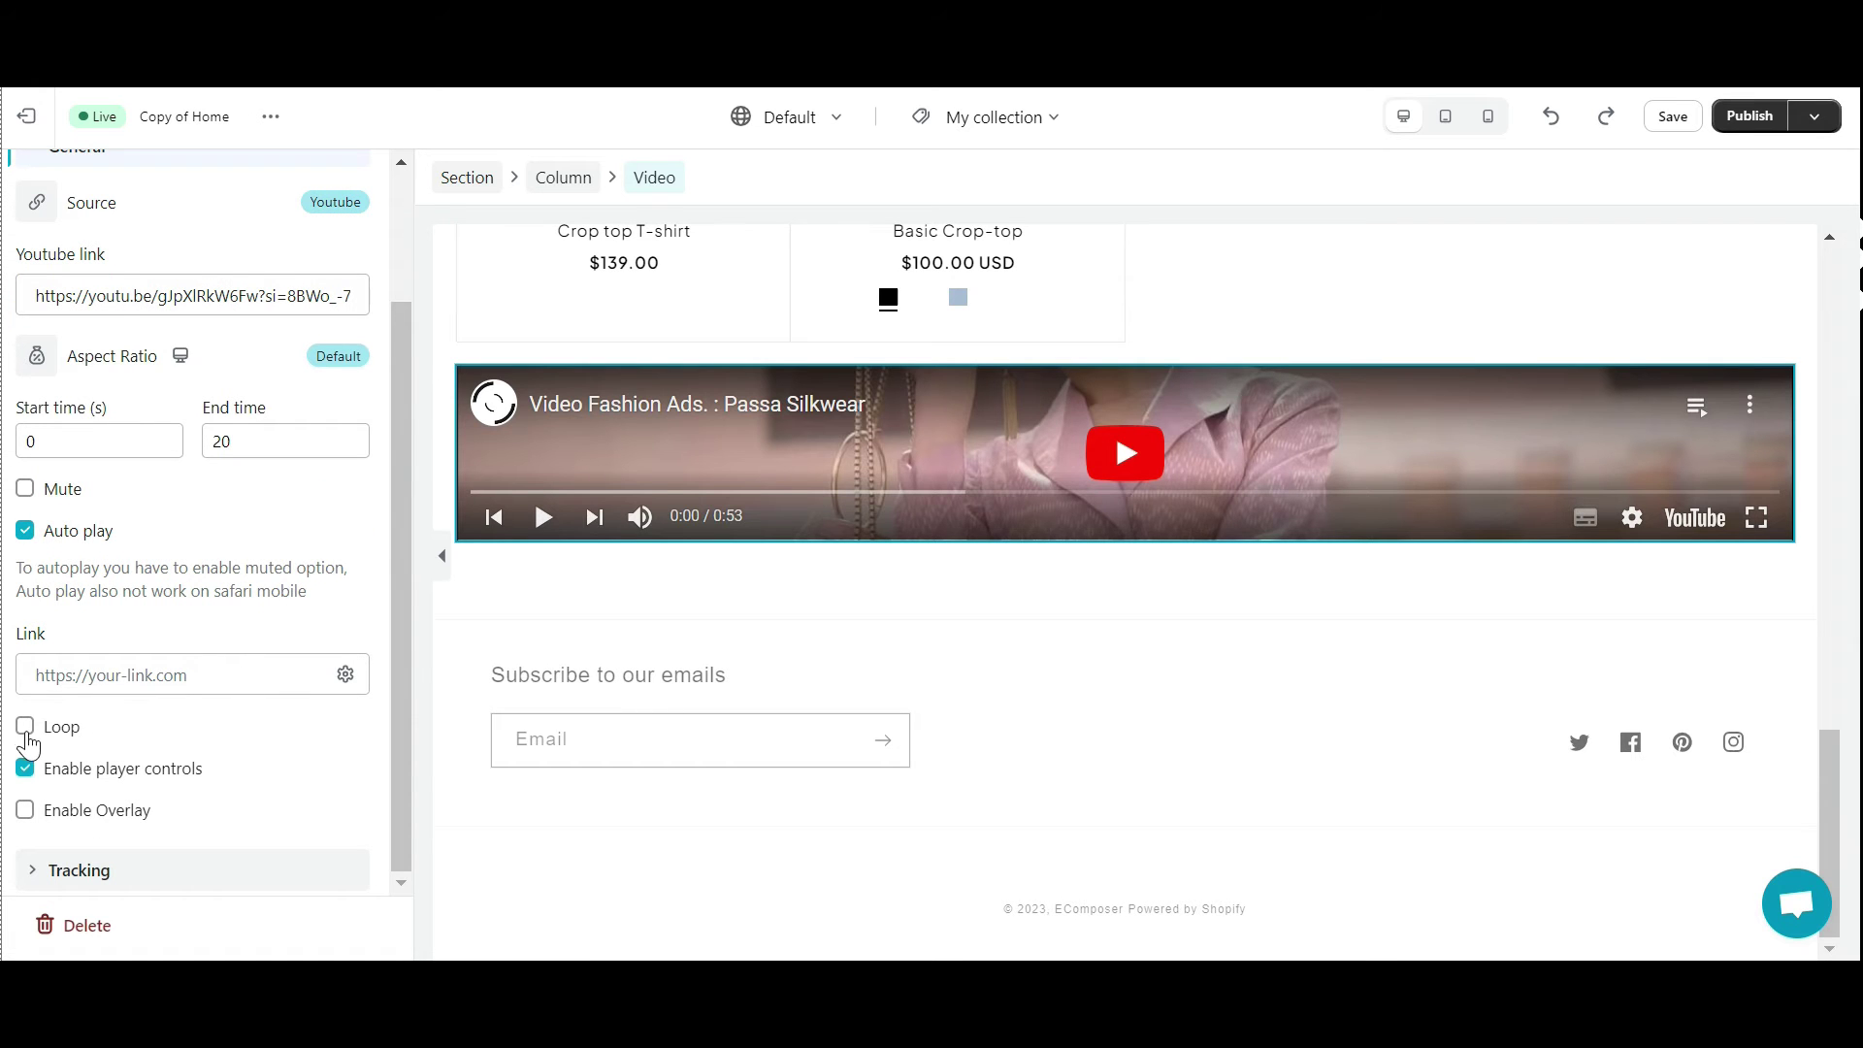
{"action": "left_click", "coordinate": [25, 730]}
{"action": "left_click", "coordinate": [25, 729]}
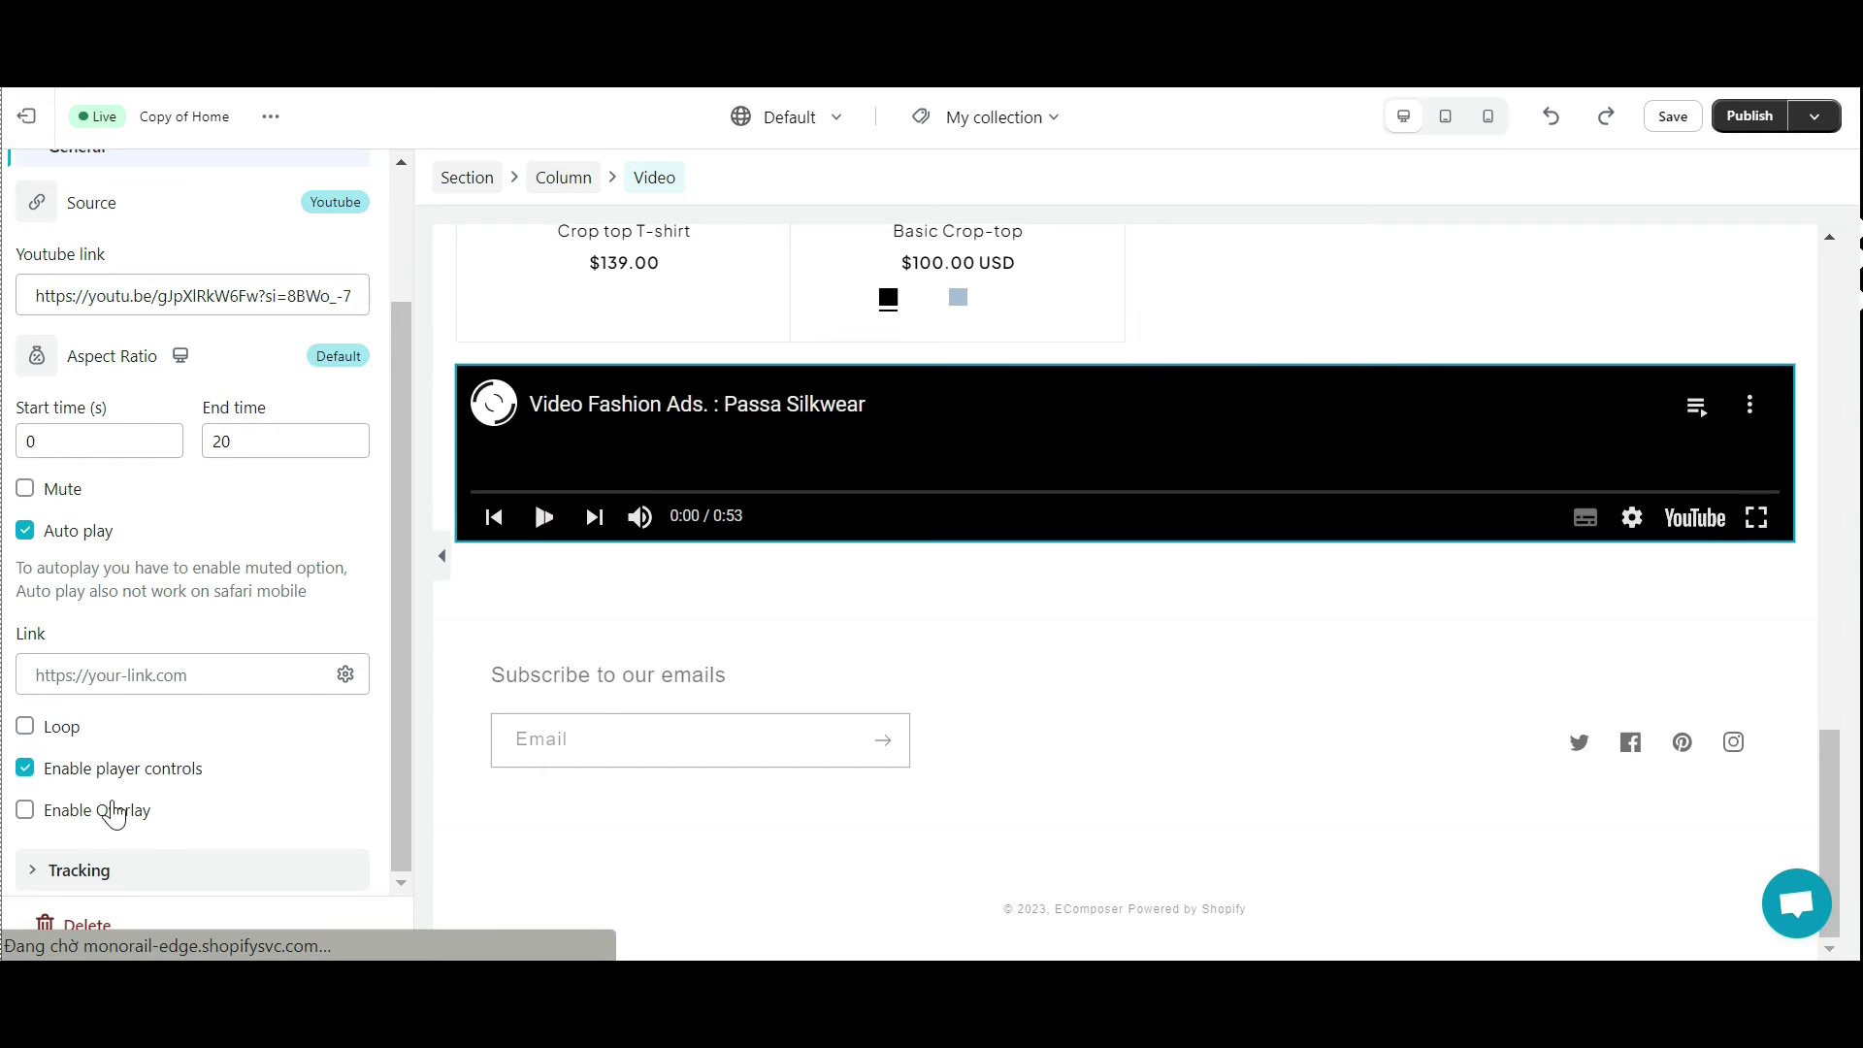
{"action": "left_click", "coordinate": [25, 812]}
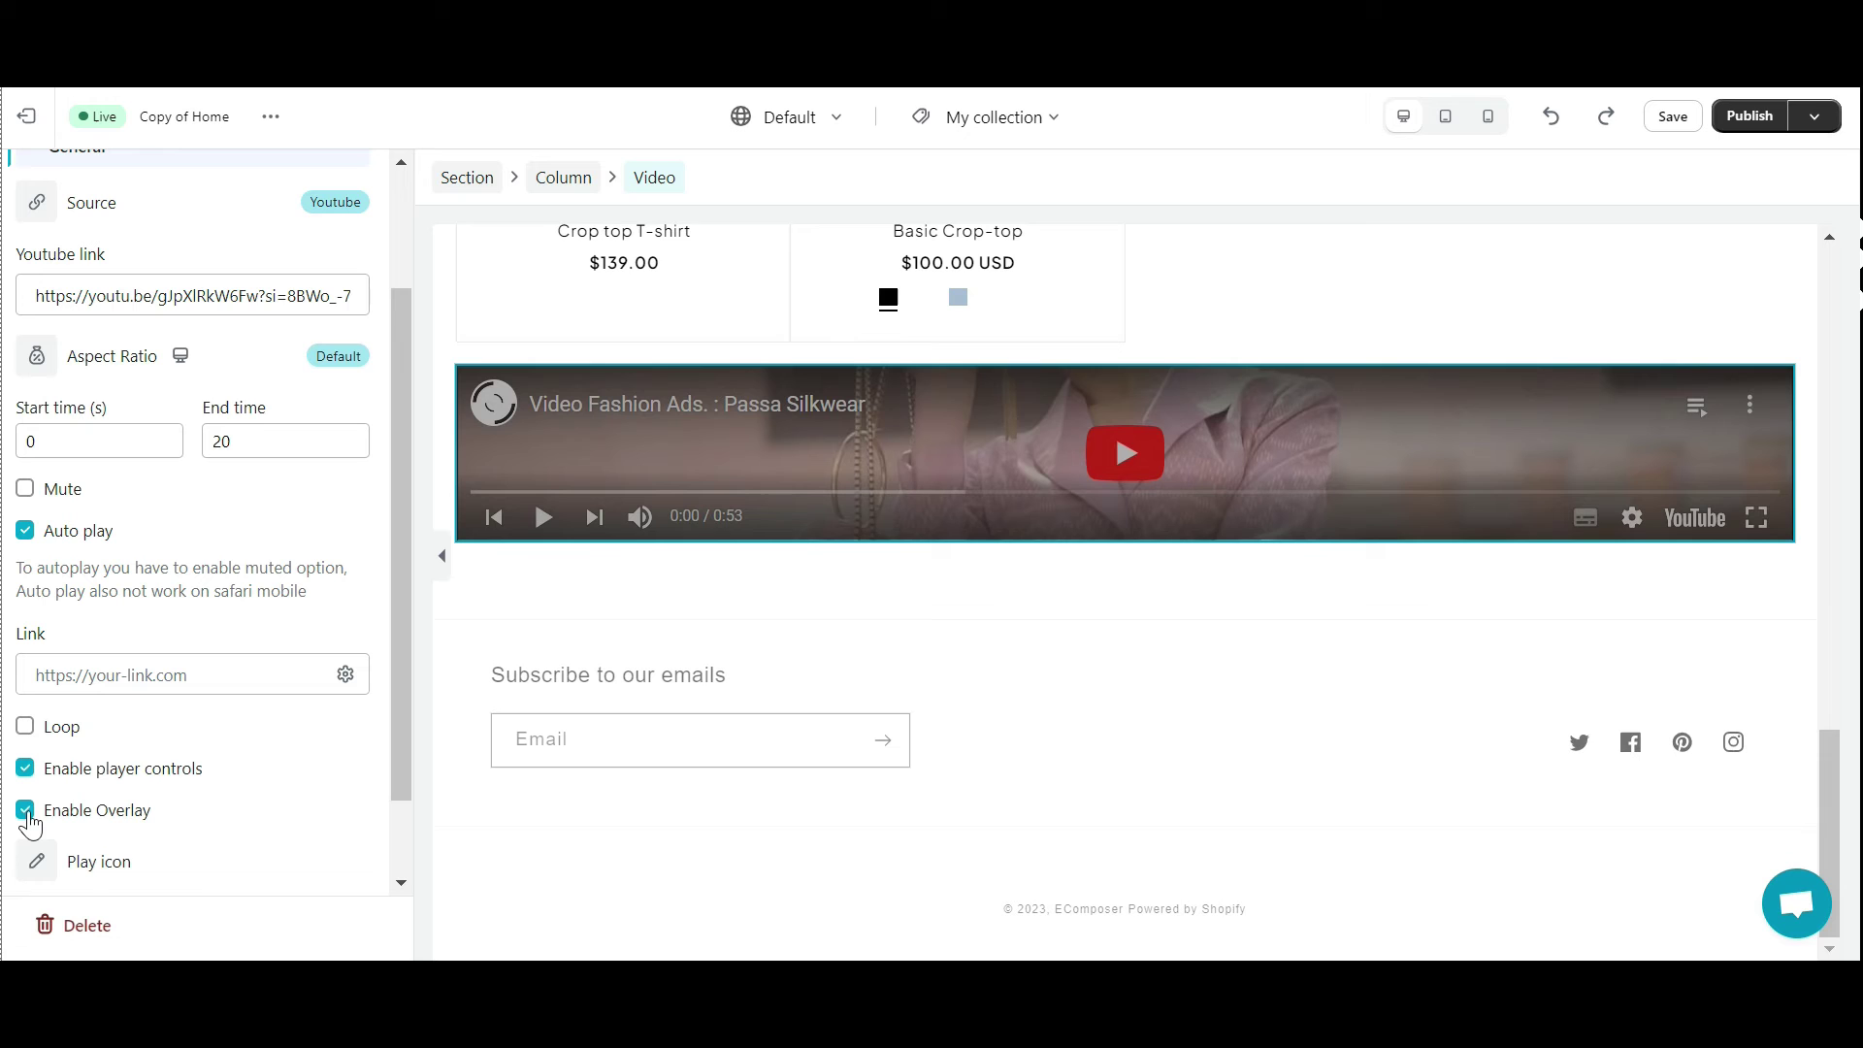
{"action": "scroll", "coordinate": [278, 759], "scroll_direction": "up", "scroll_amount": 2}
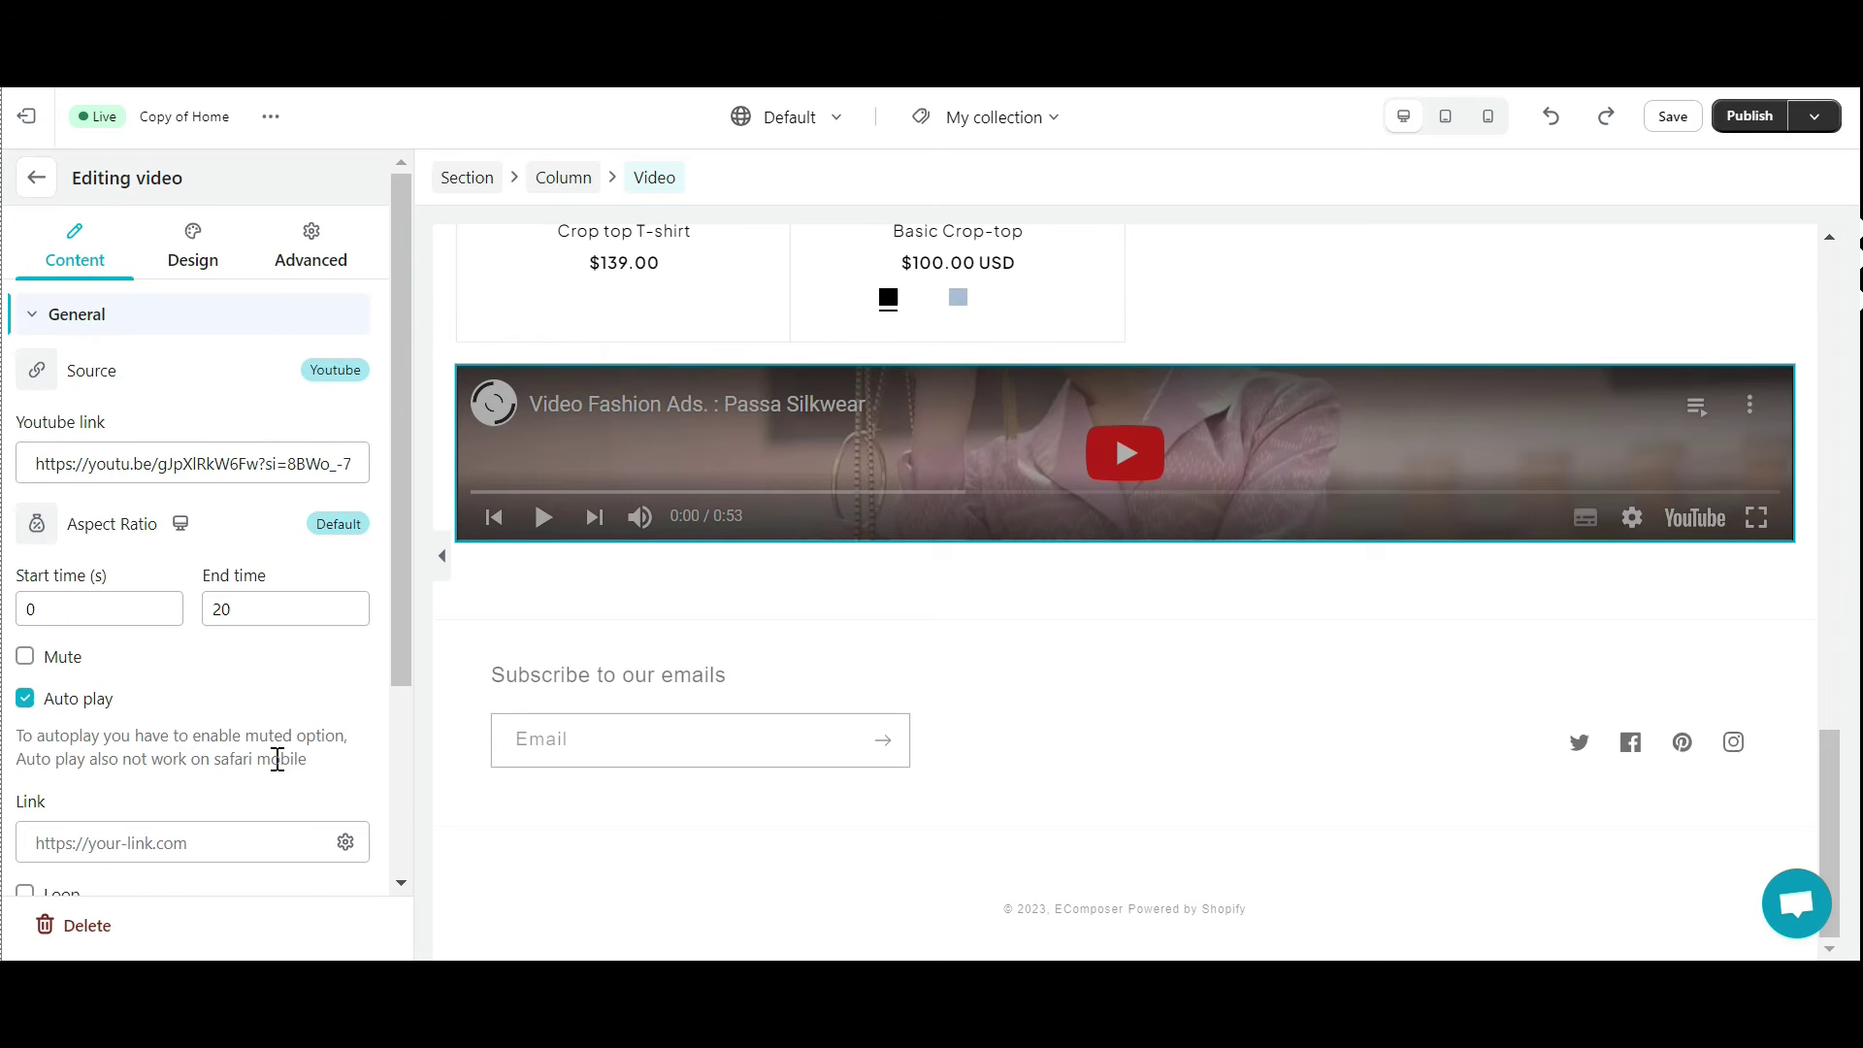
In the Design settings, drag the overlay's Normal-state Opacity slider to 0.
{"action": "left_click", "coordinate": [197, 251]}
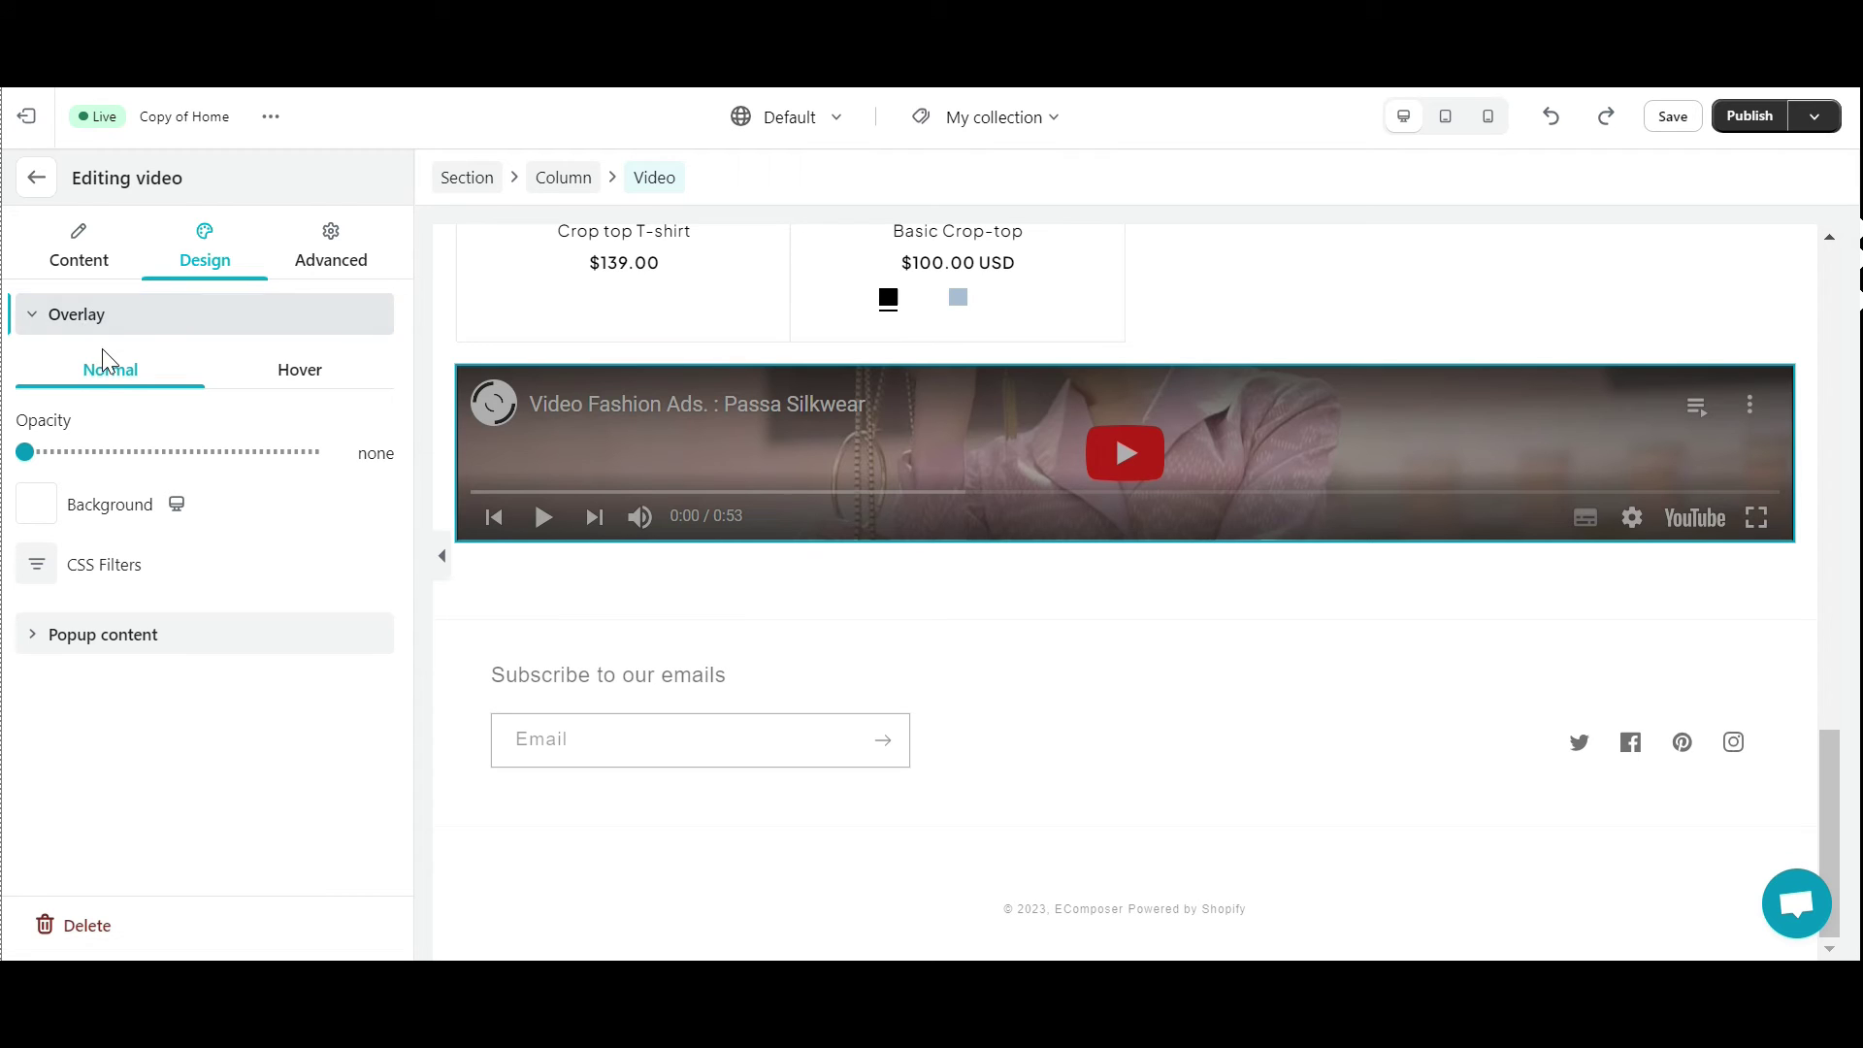
{"action": "left_click", "coordinate": [265, 379]}
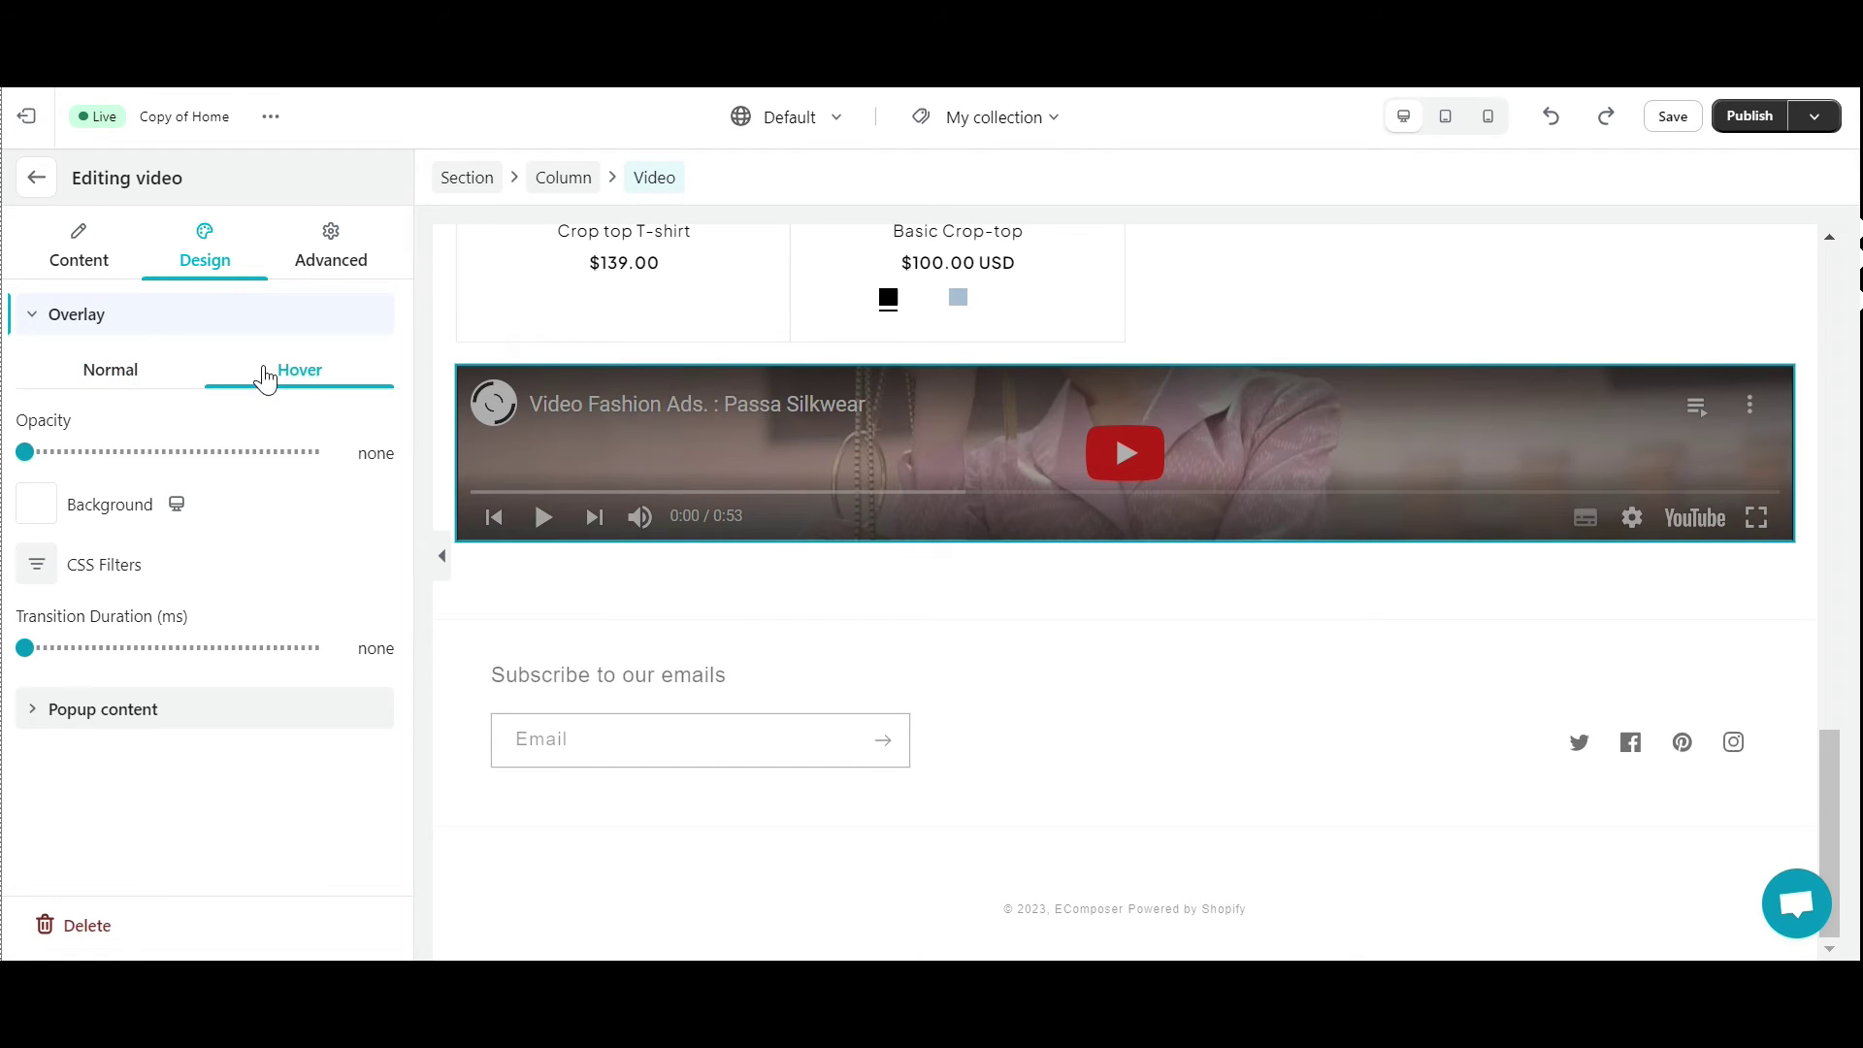
{"action": "left_click", "coordinate": [128, 386]}
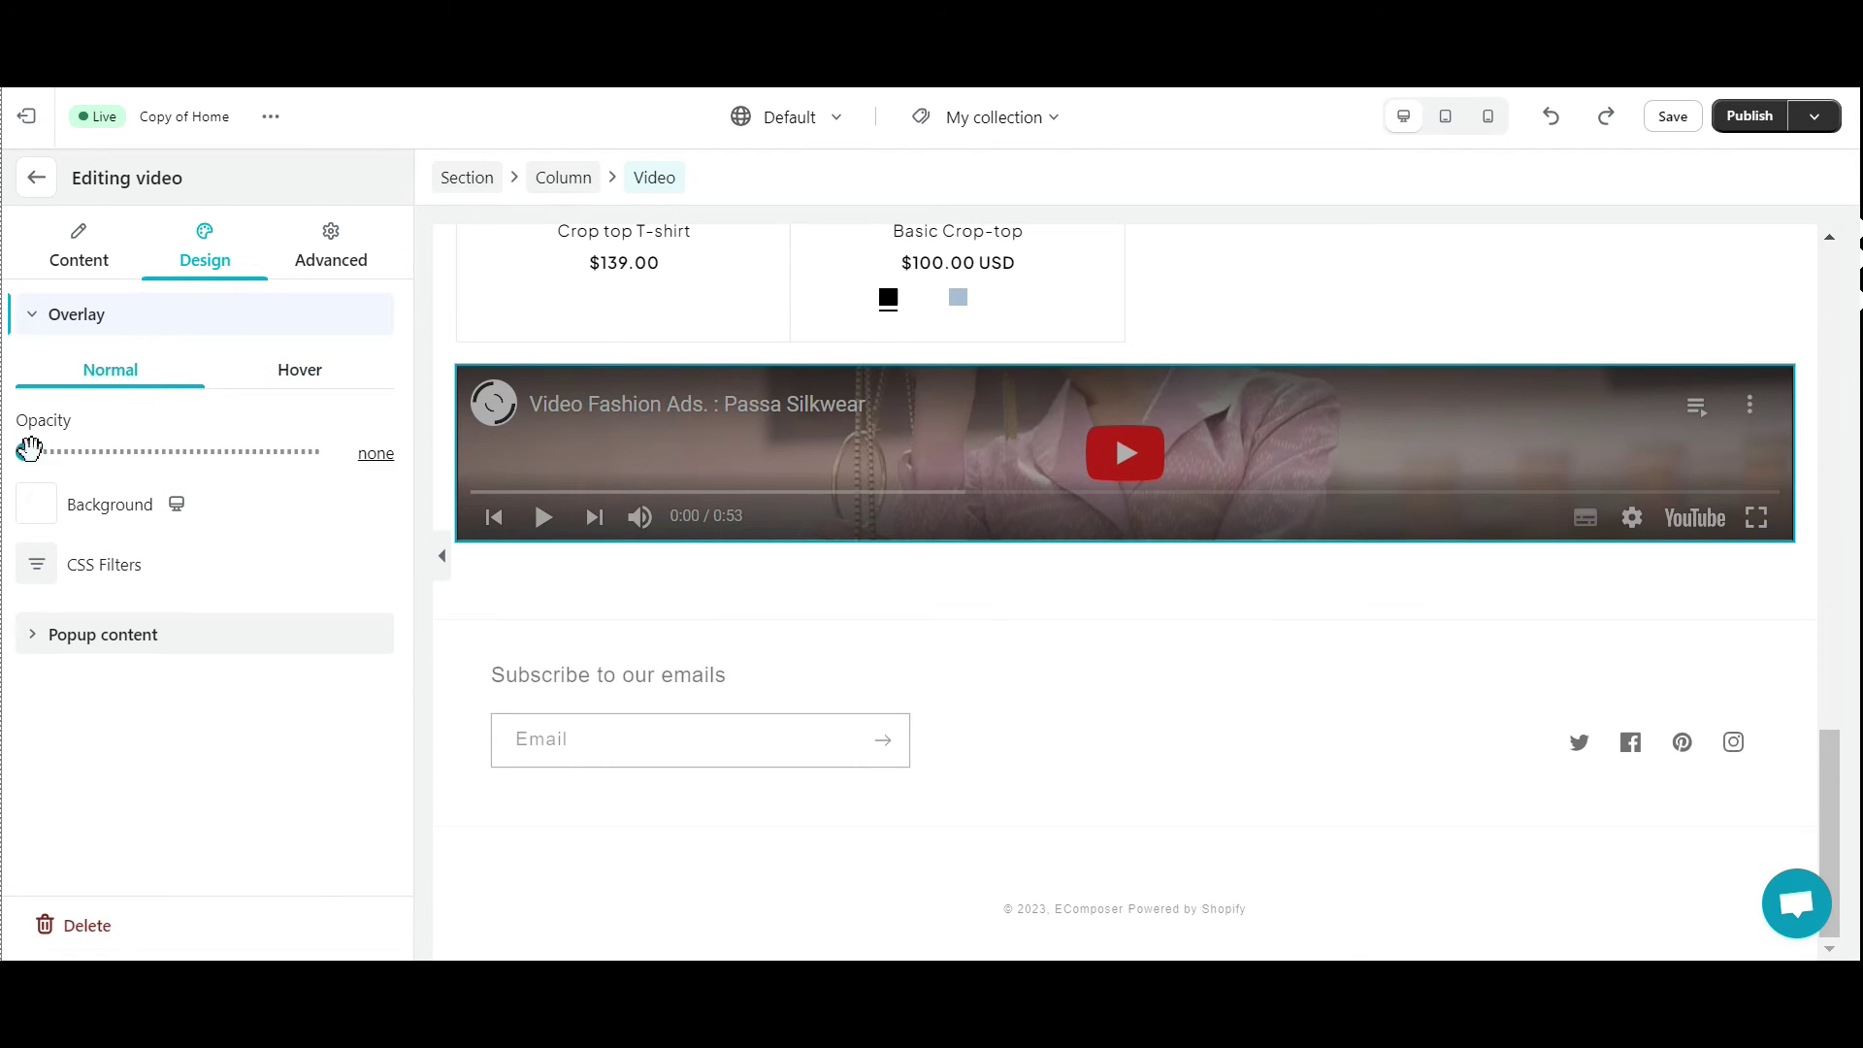
{"action": "mouse_move", "coordinate": [29, 448]}
{"action": "left_mouse_down"}
{"action": "mouse_move", "coordinate": [100, 451]}
{"action": "mouse_move", "coordinate": [26, 451]}
{"action": "left_mouse_up"}
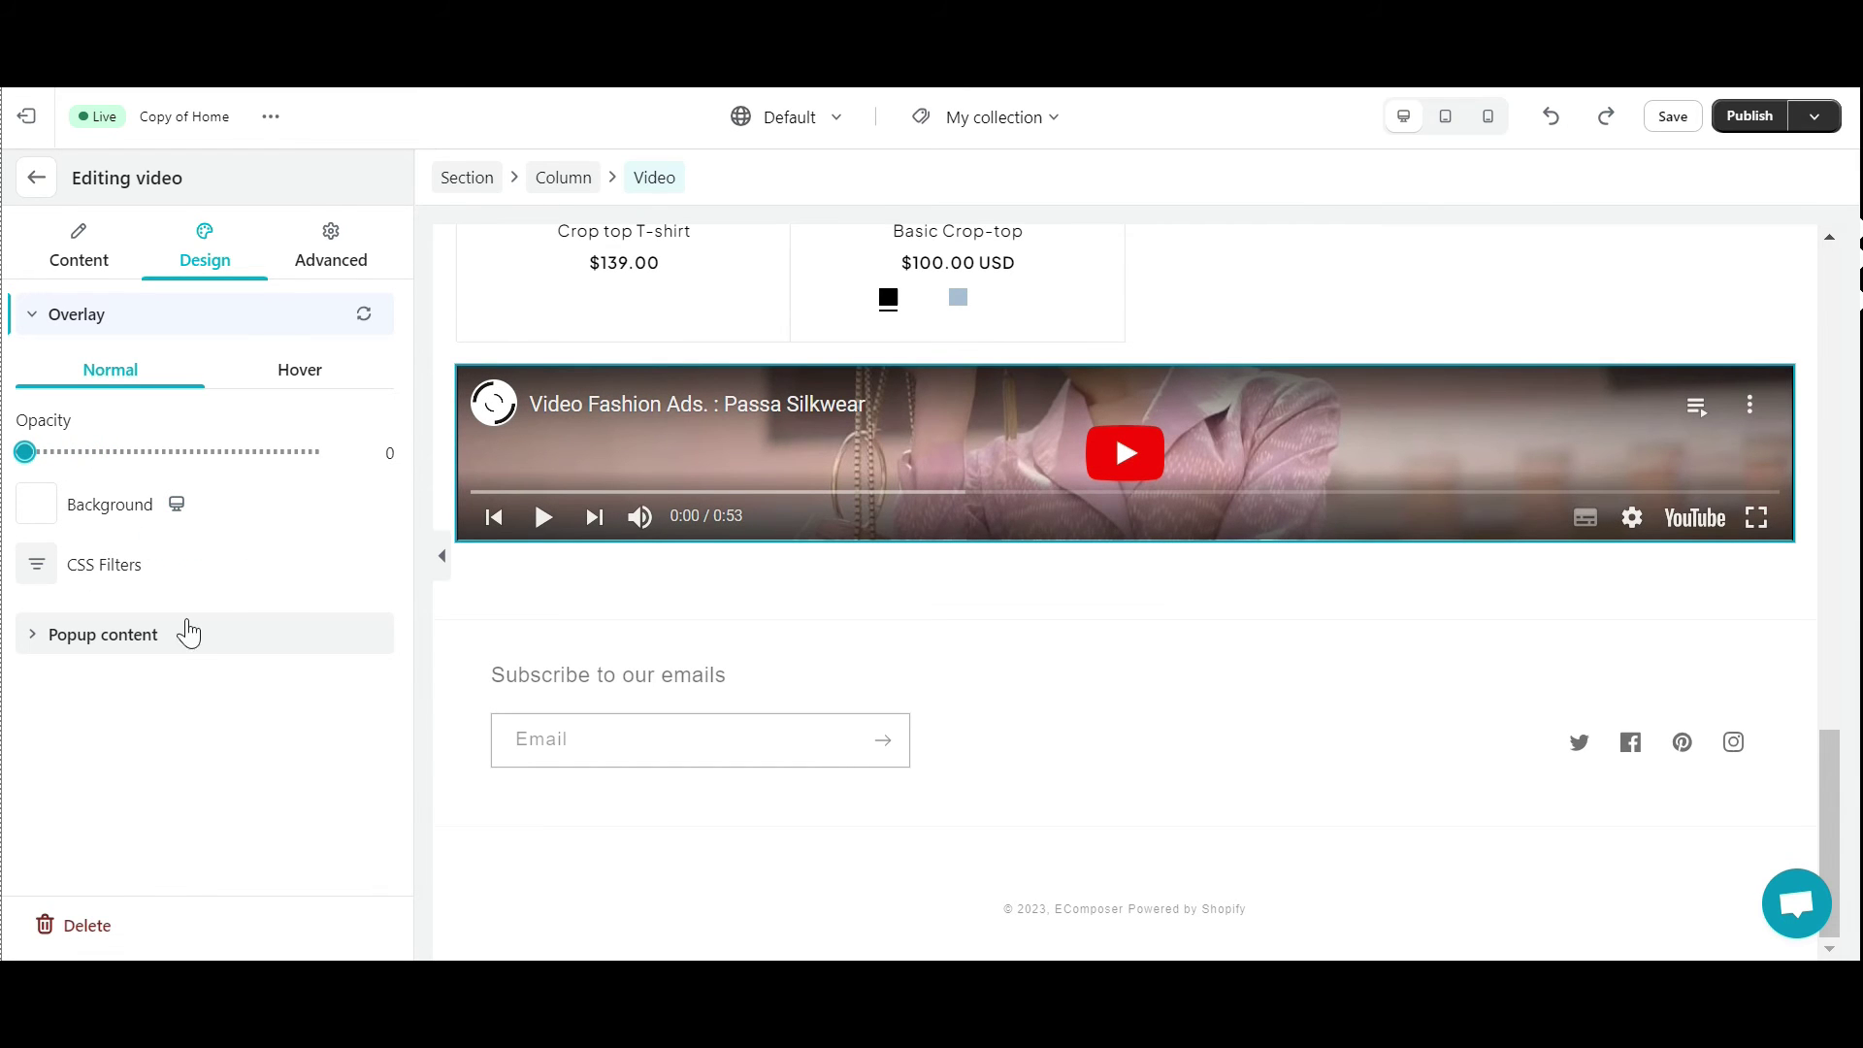
Set the video height to 663px under Popup content in the Design settings.
{"action": "left_click", "coordinate": [174, 639]}
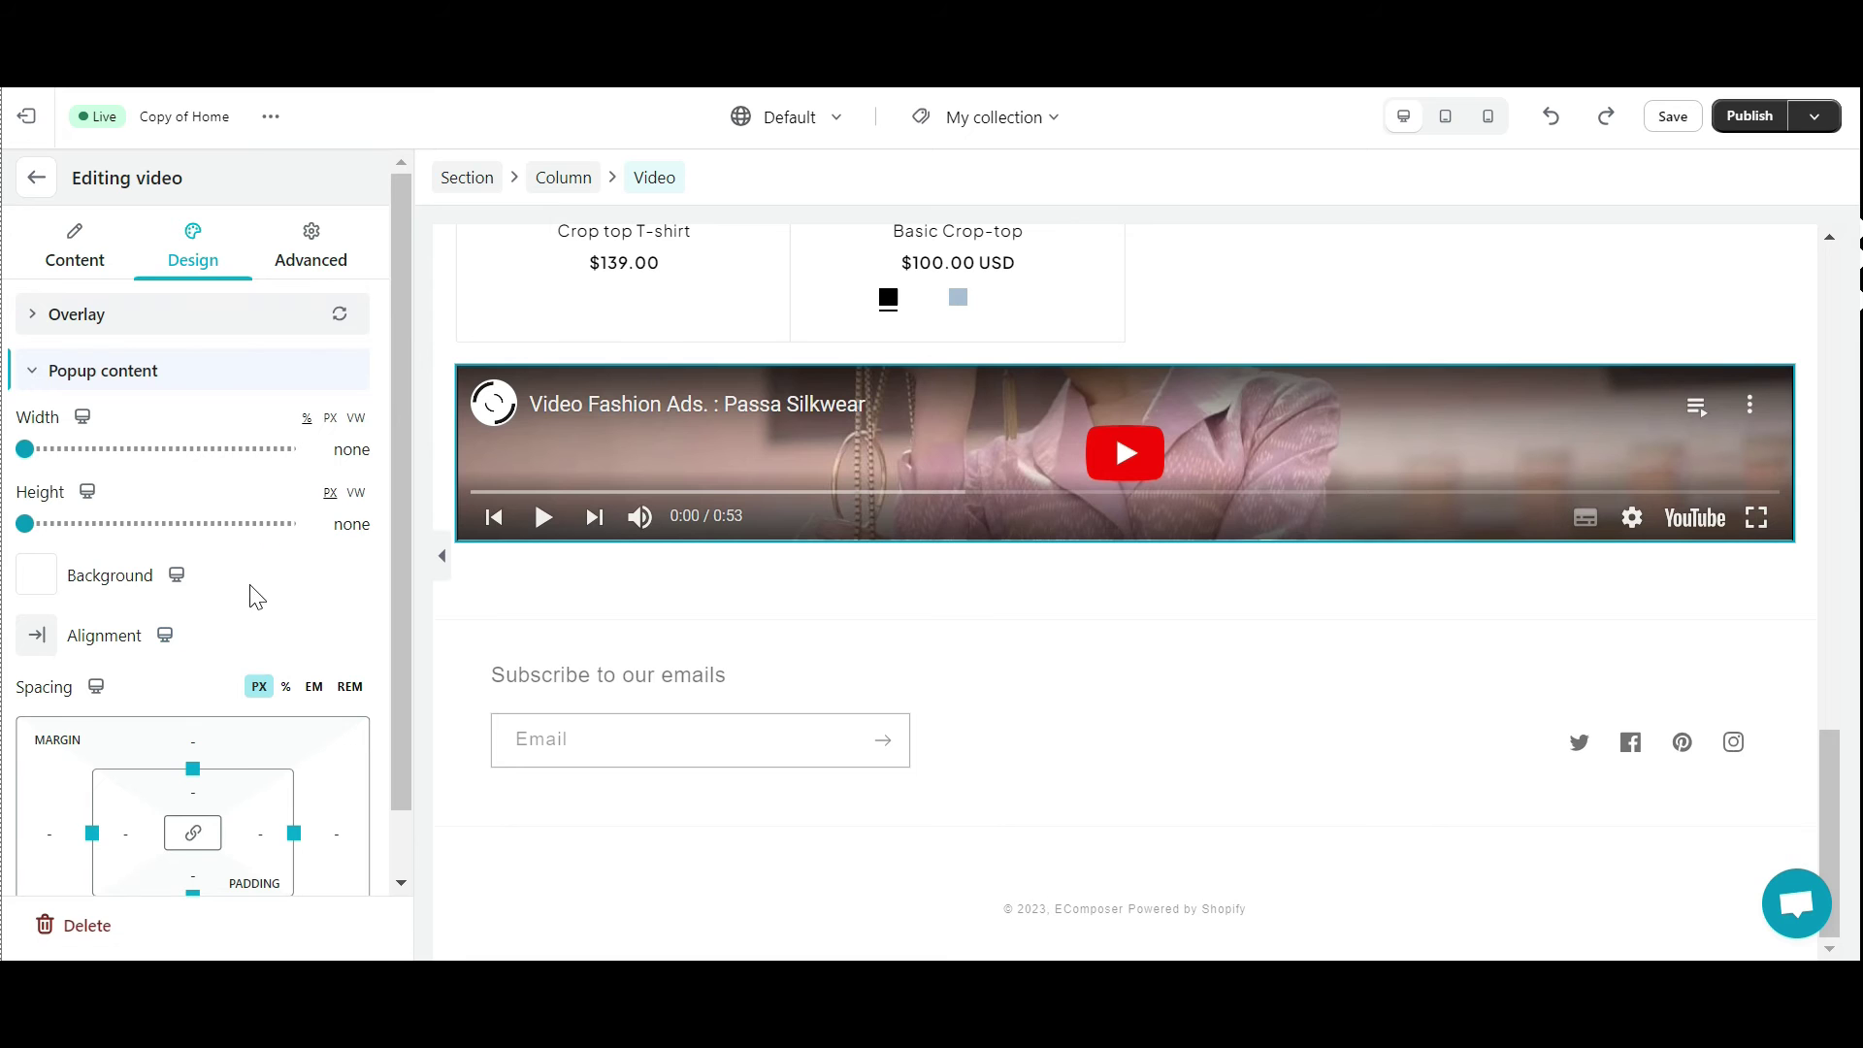
{"action": "left_click_drag", "start_coordinate": [30, 524], "coordinate": [110, 525]}
{"action": "scroll", "coordinate": [213, 571], "scroll_direction": "down", "scroll_amount": 1}
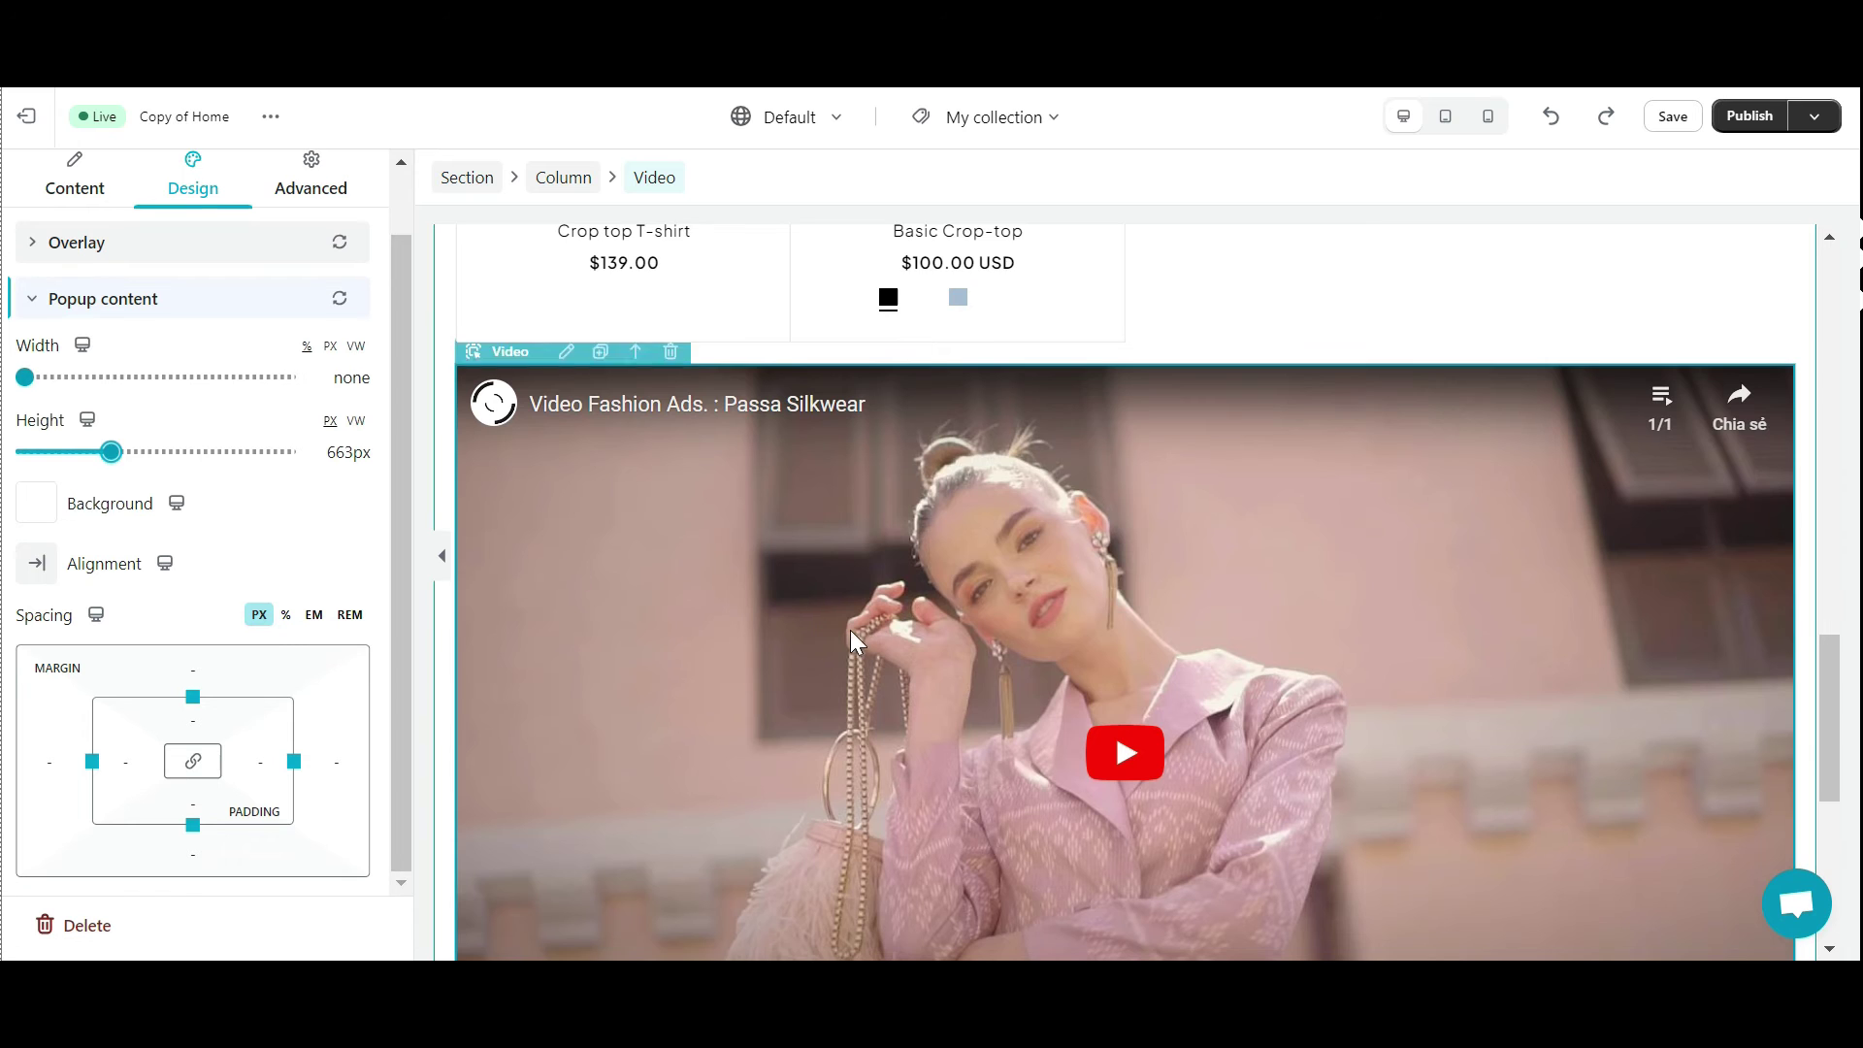
{"action": "scroll", "coordinate": [846, 635], "scroll_direction": "down", "scroll_amount": 2}
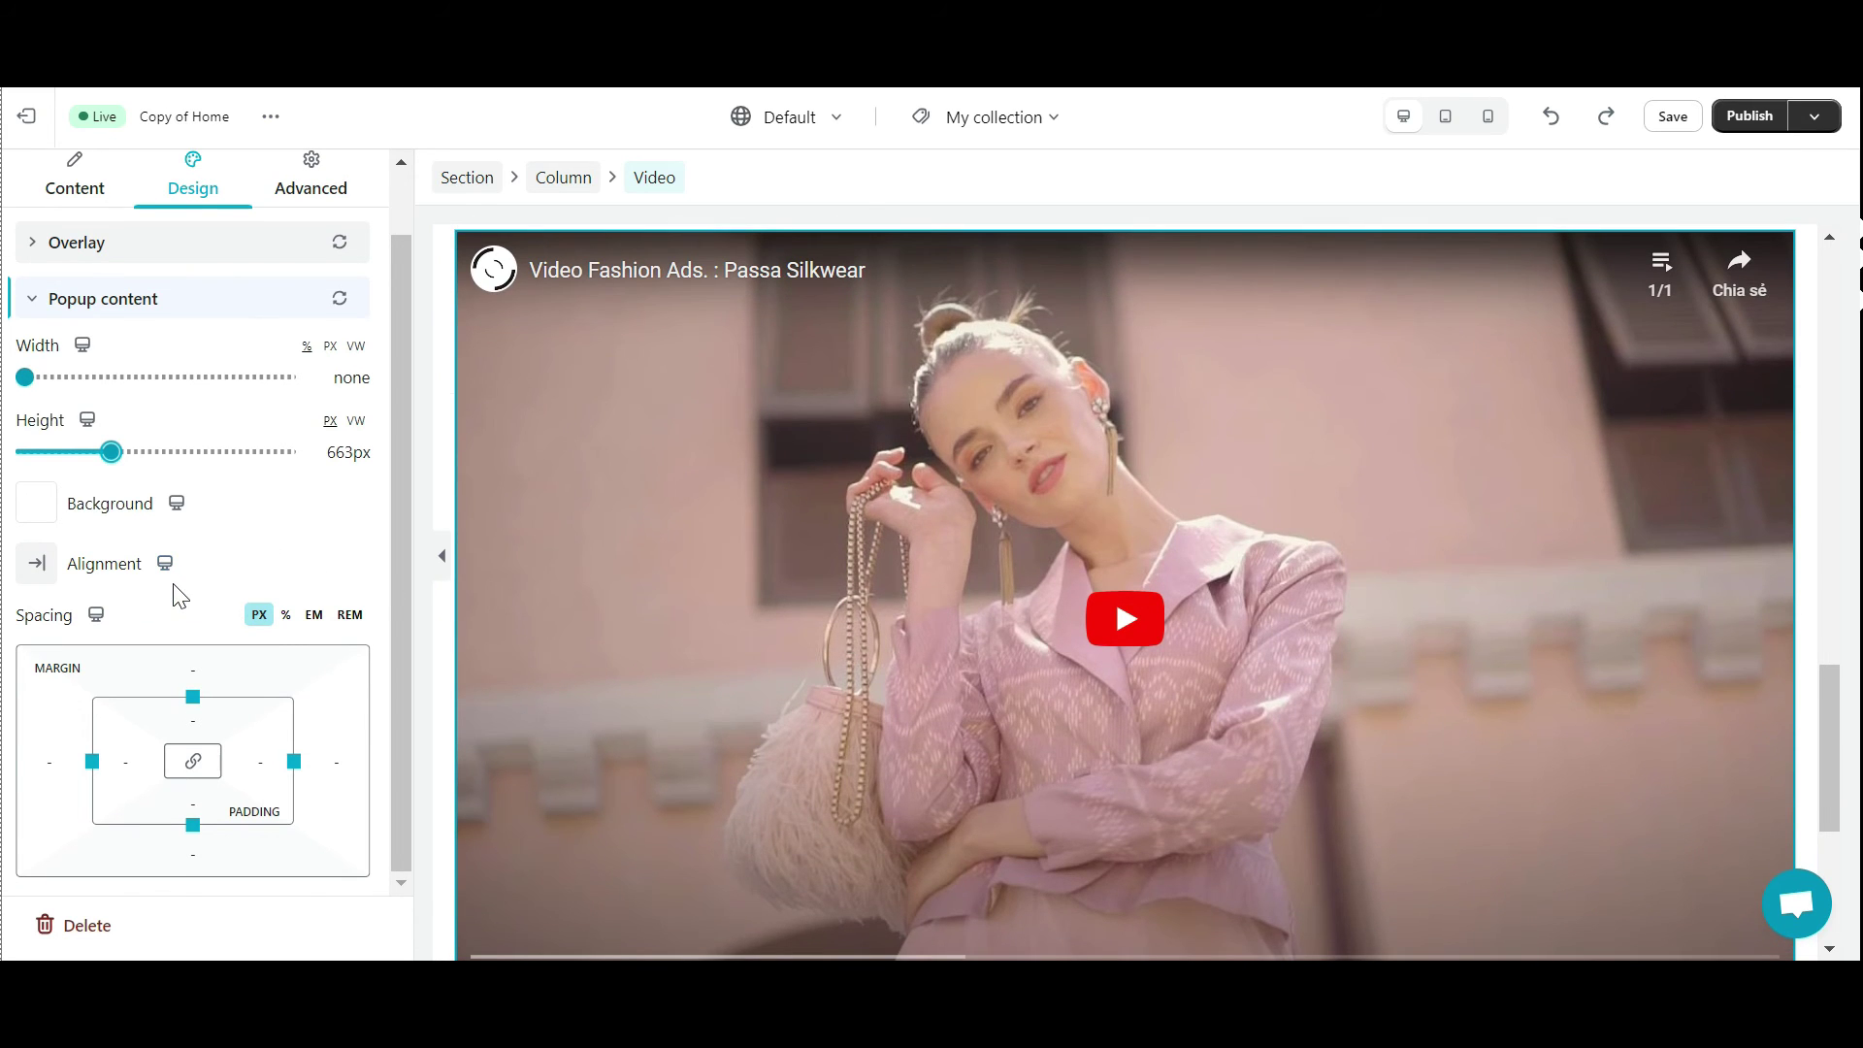
{"action": "scroll", "coordinate": [178, 595], "scroll_direction": "up", "scroll_amount": 1}
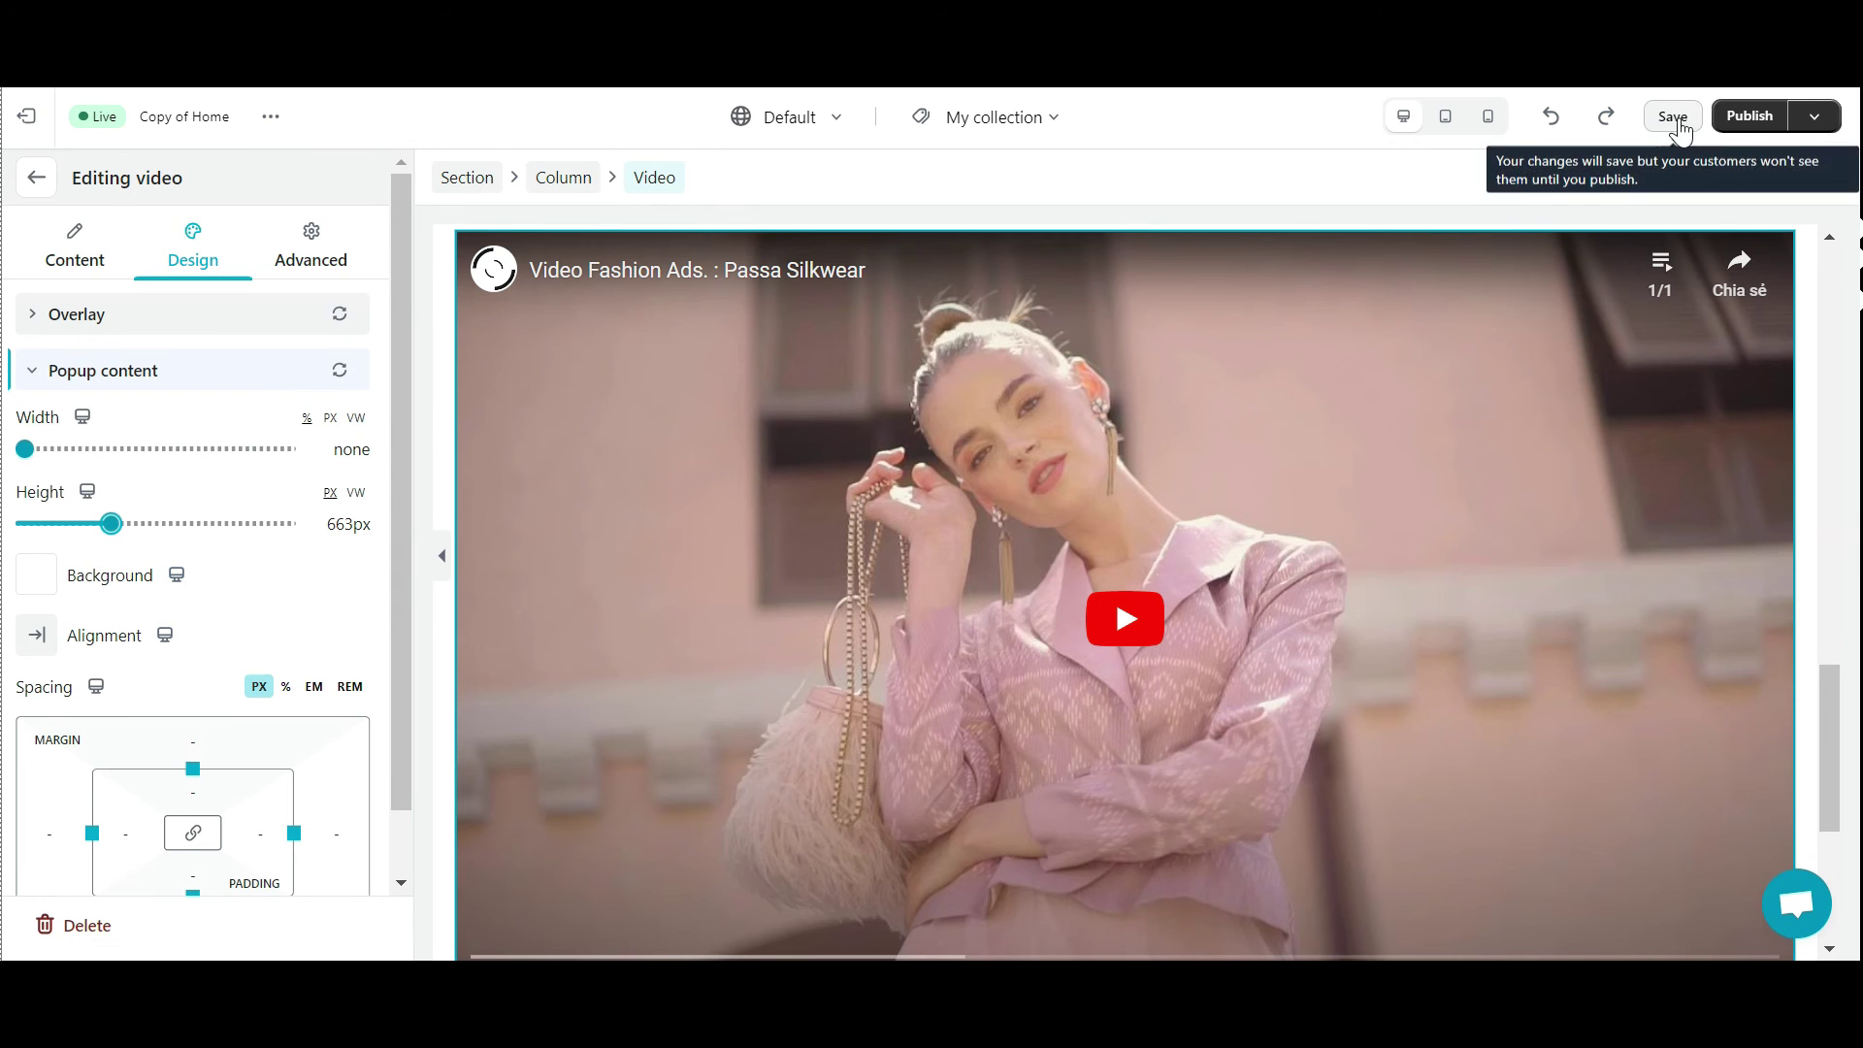
Save the My collection template and choose Save & publish.
{"action": "left_click", "coordinate": [1752, 118]}
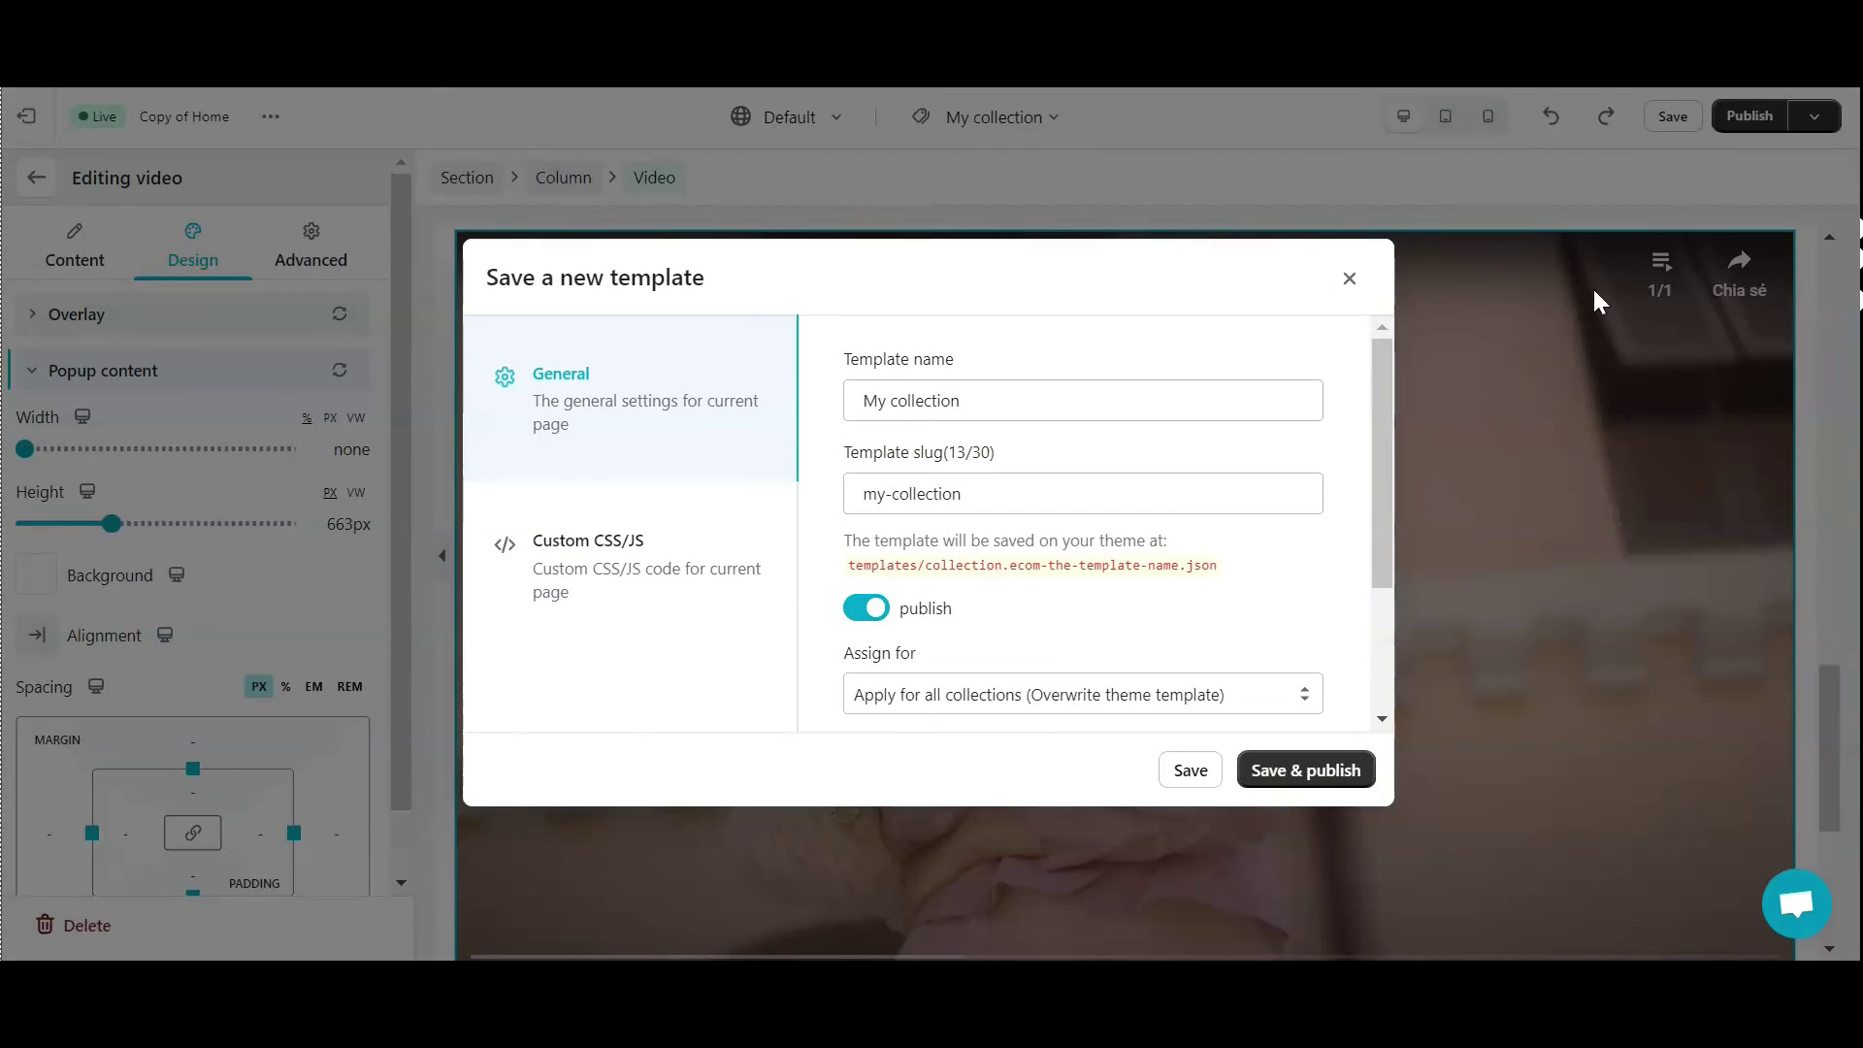
{"action": "scroll", "coordinate": [1288, 550], "scroll_direction": "down", "scroll_amount": 3}
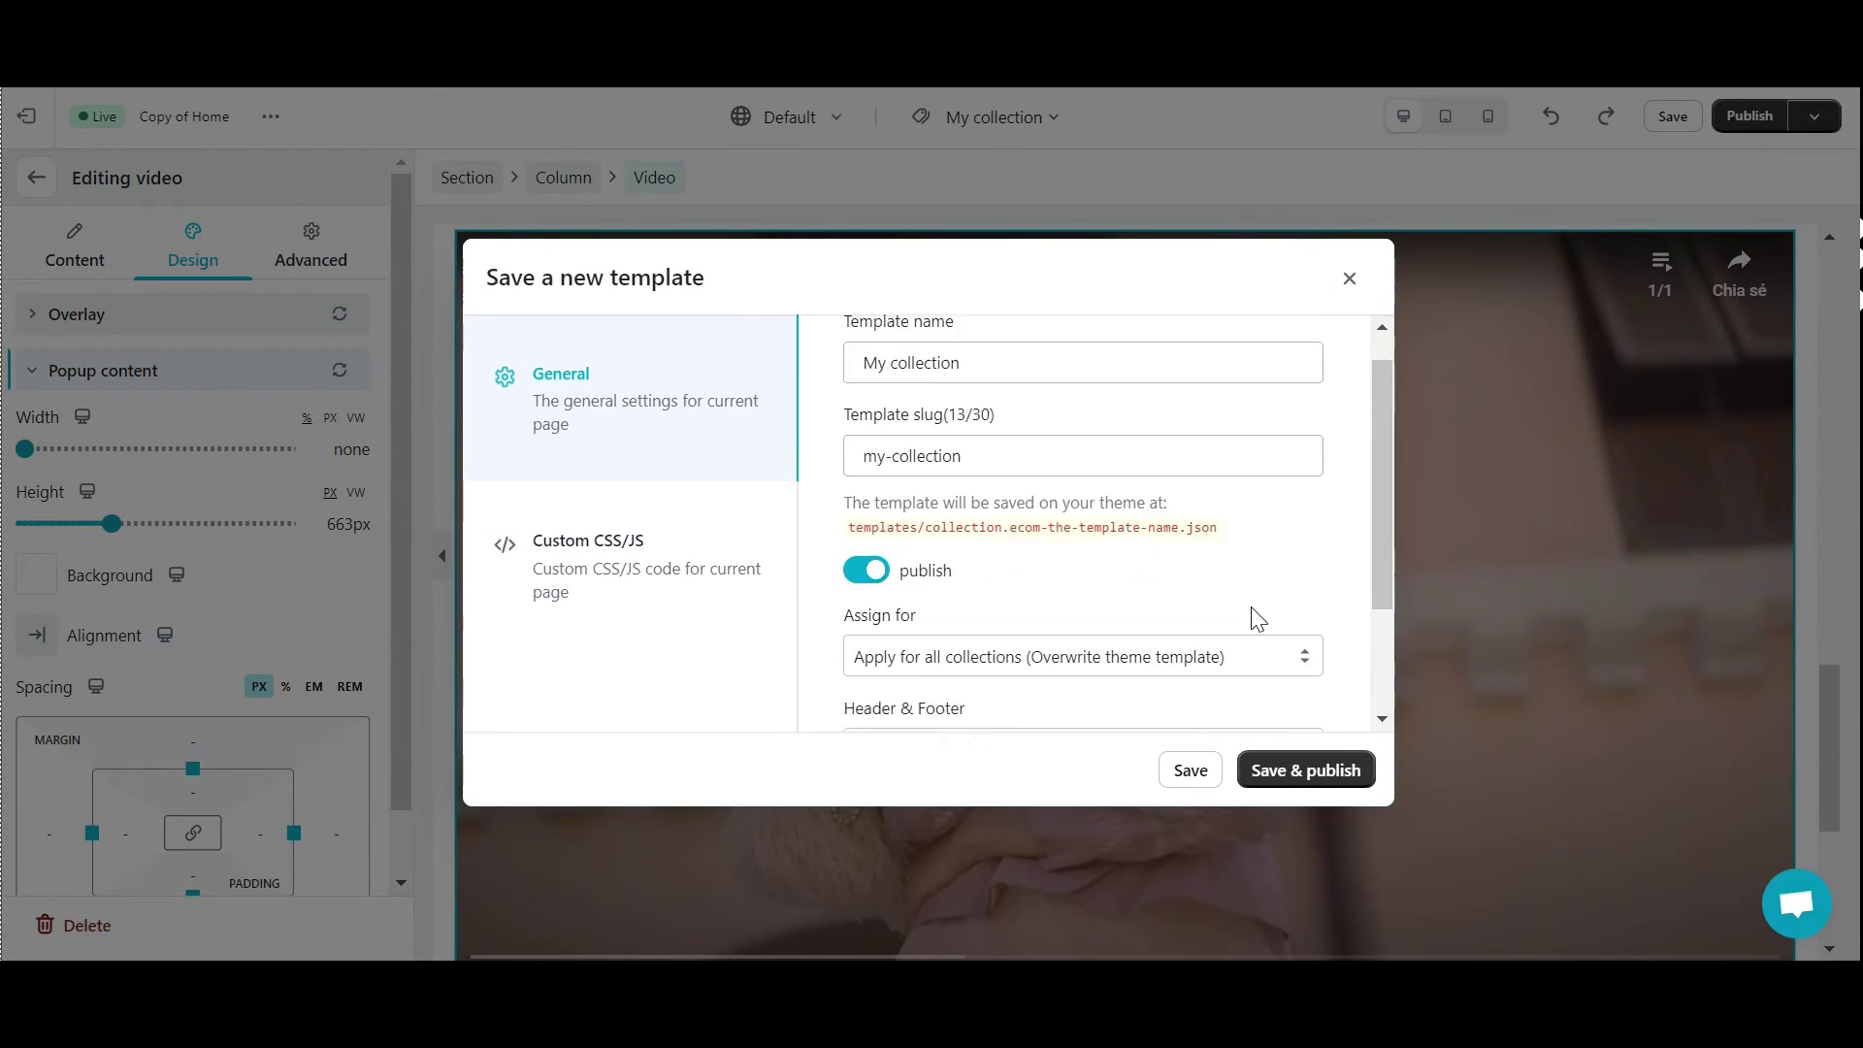
{"action": "left_click", "coordinate": [1306, 762]}
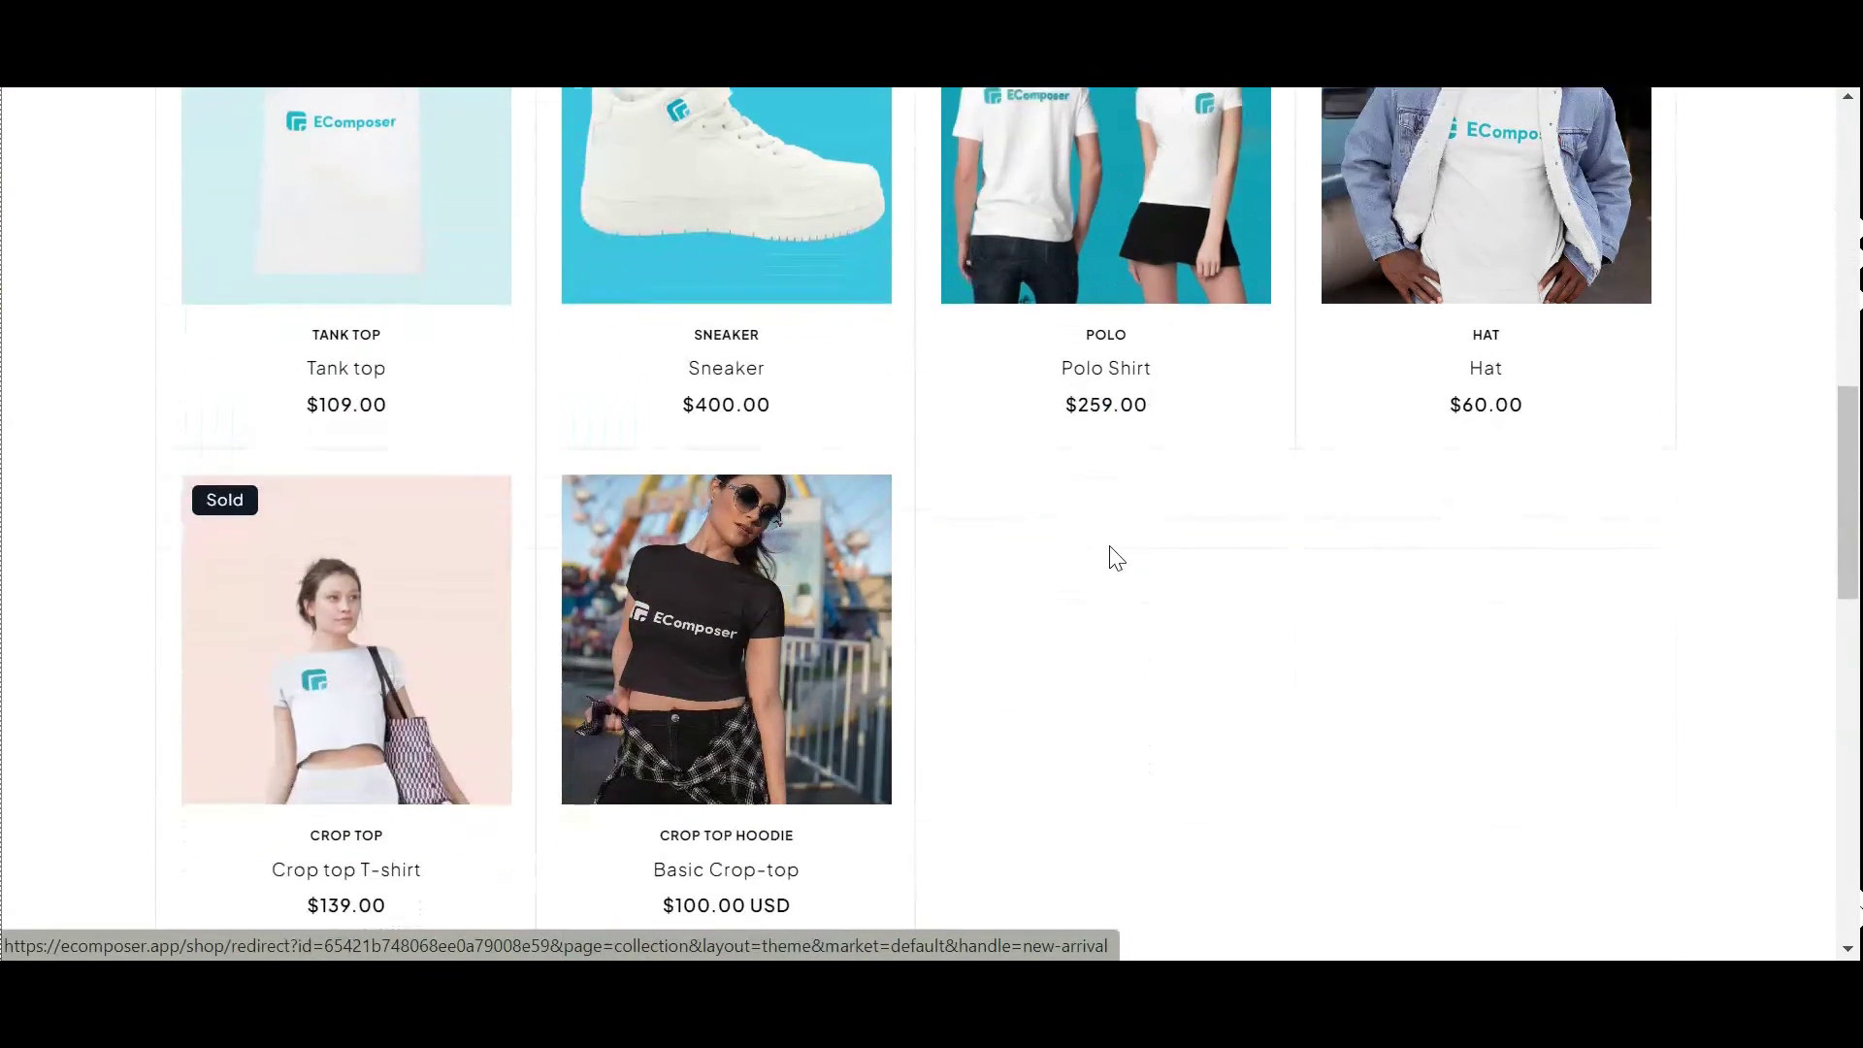
{"action": "scroll", "coordinate": [1109, 545], "scroll_direction": "down", "scroll_amount": 3}
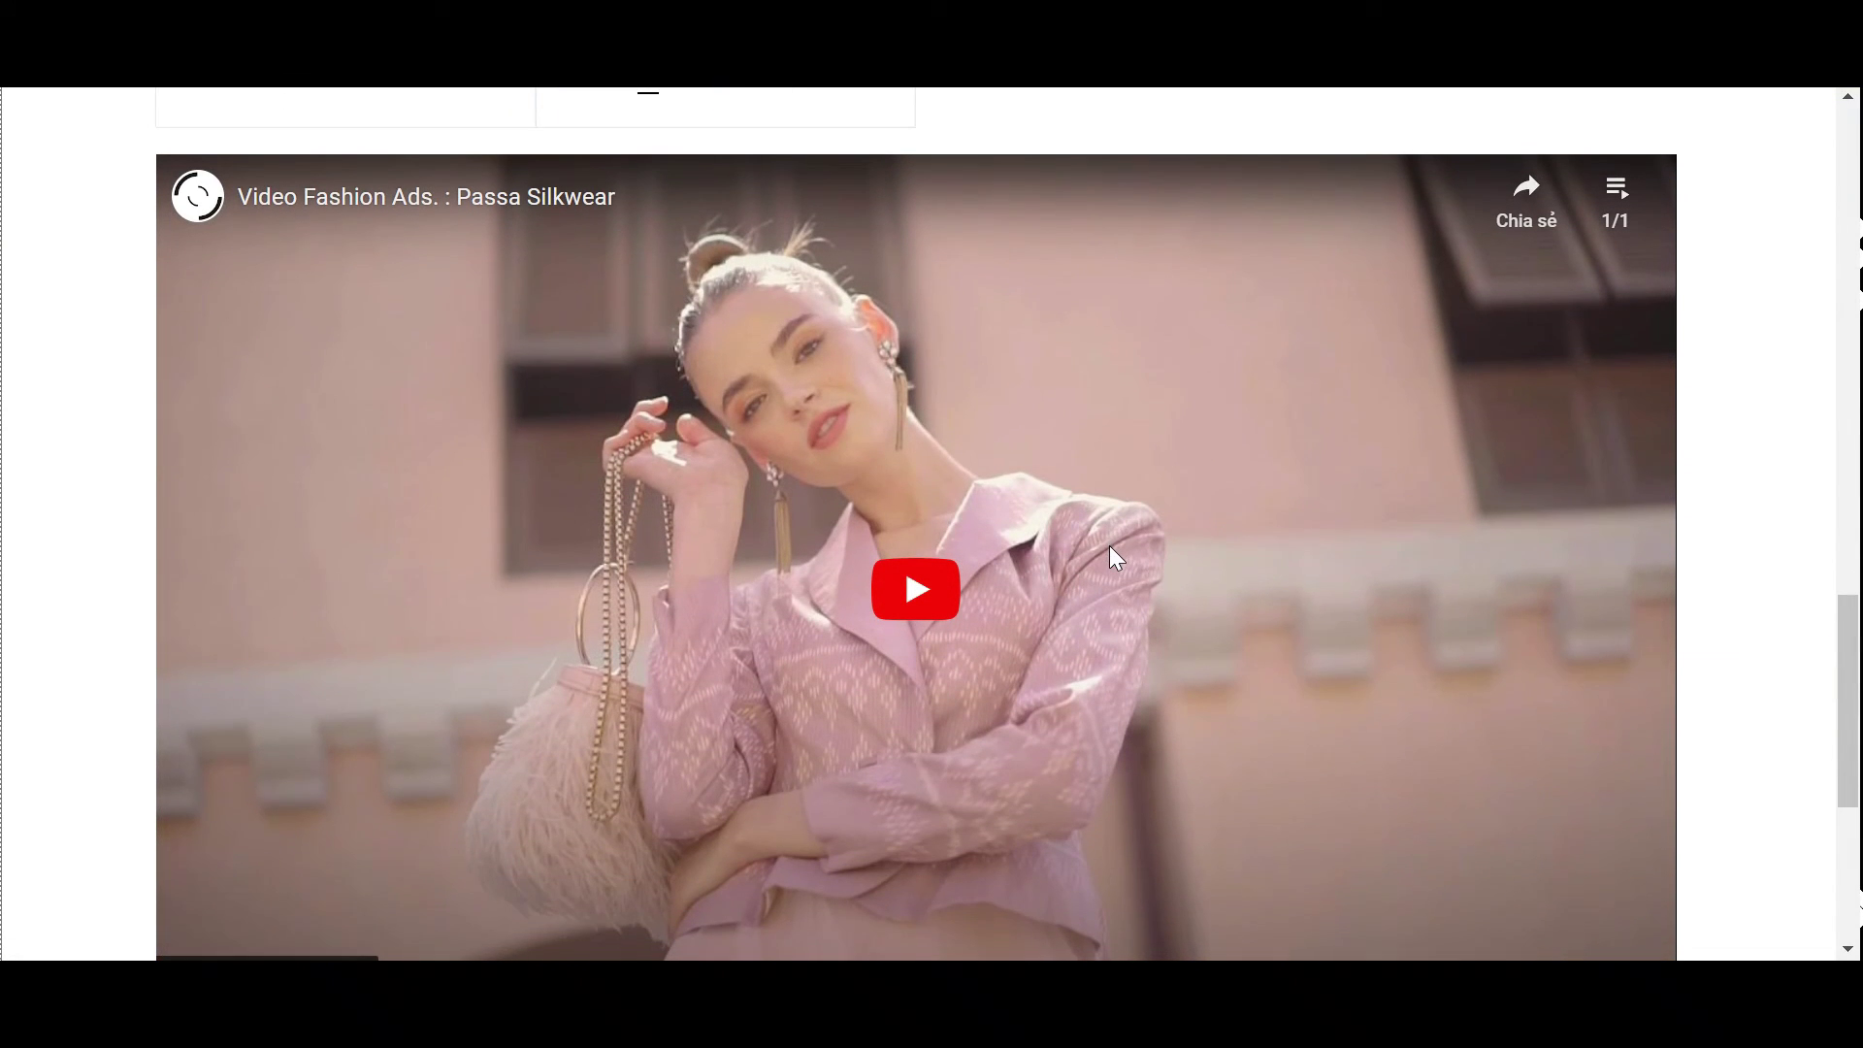